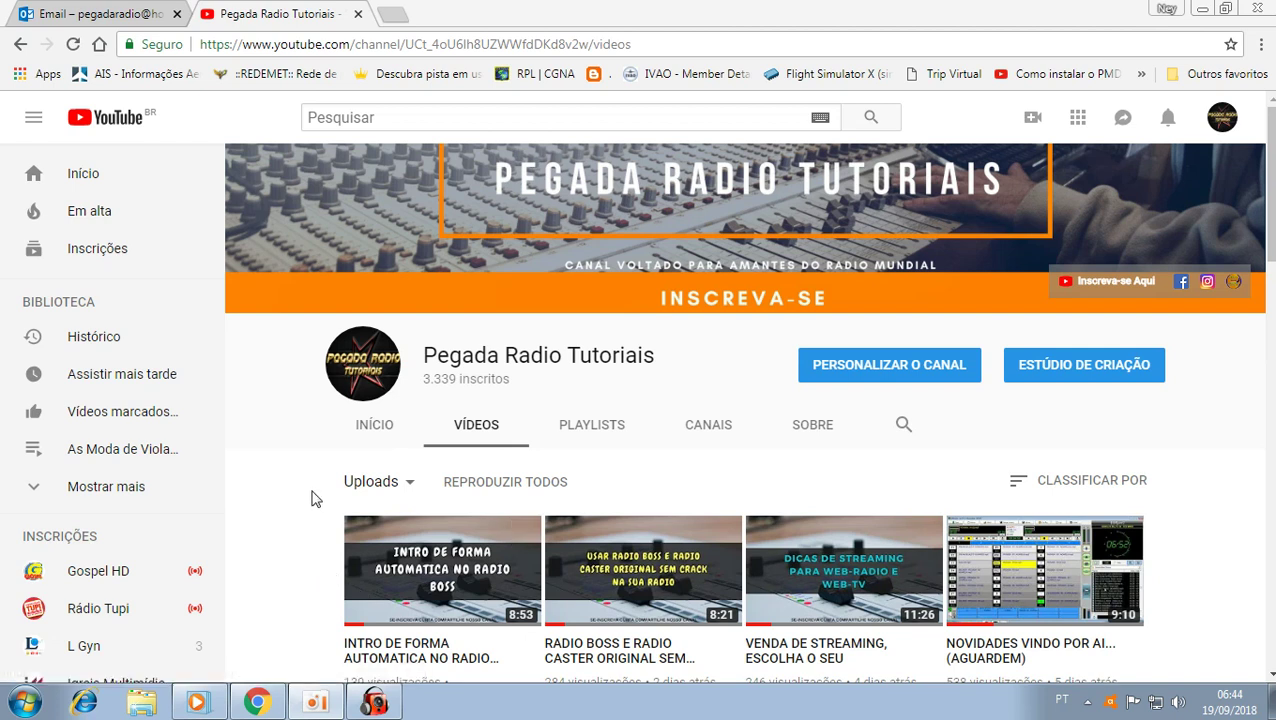
Step: Switch to RadioBOSS, review the automatic intro rules and close them
left_click(374, 702)
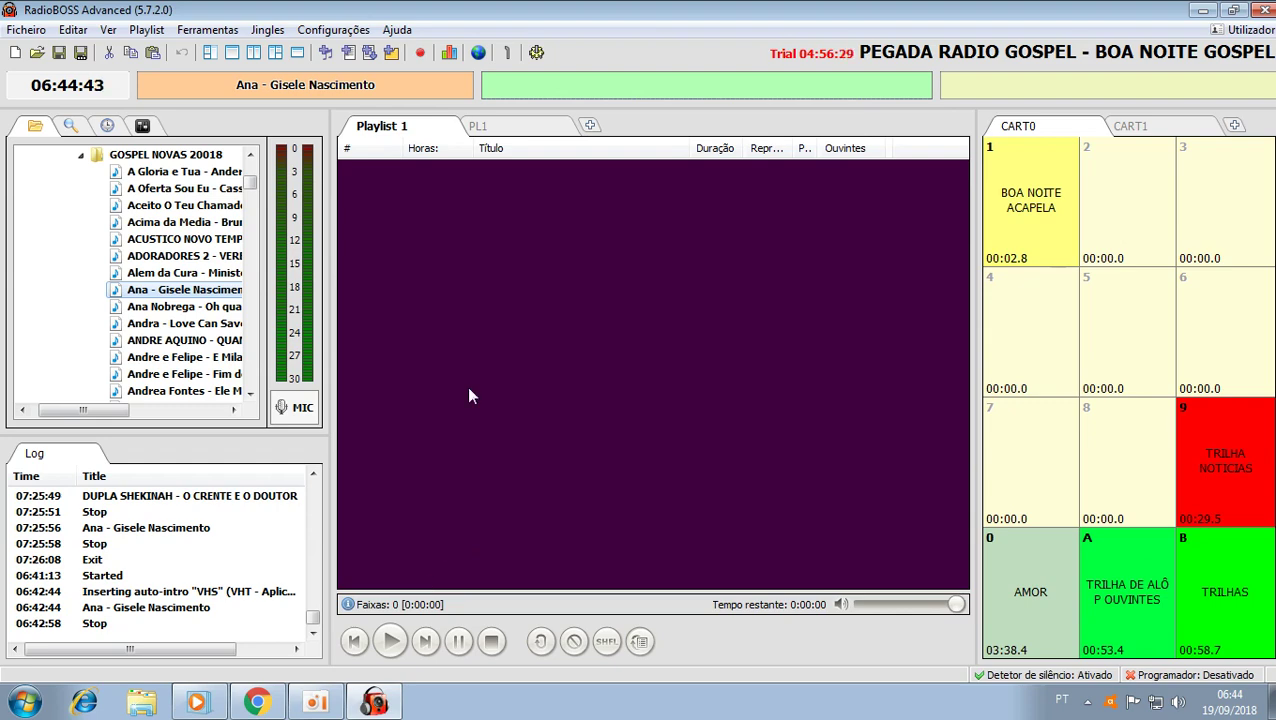
left_click(207, 29)
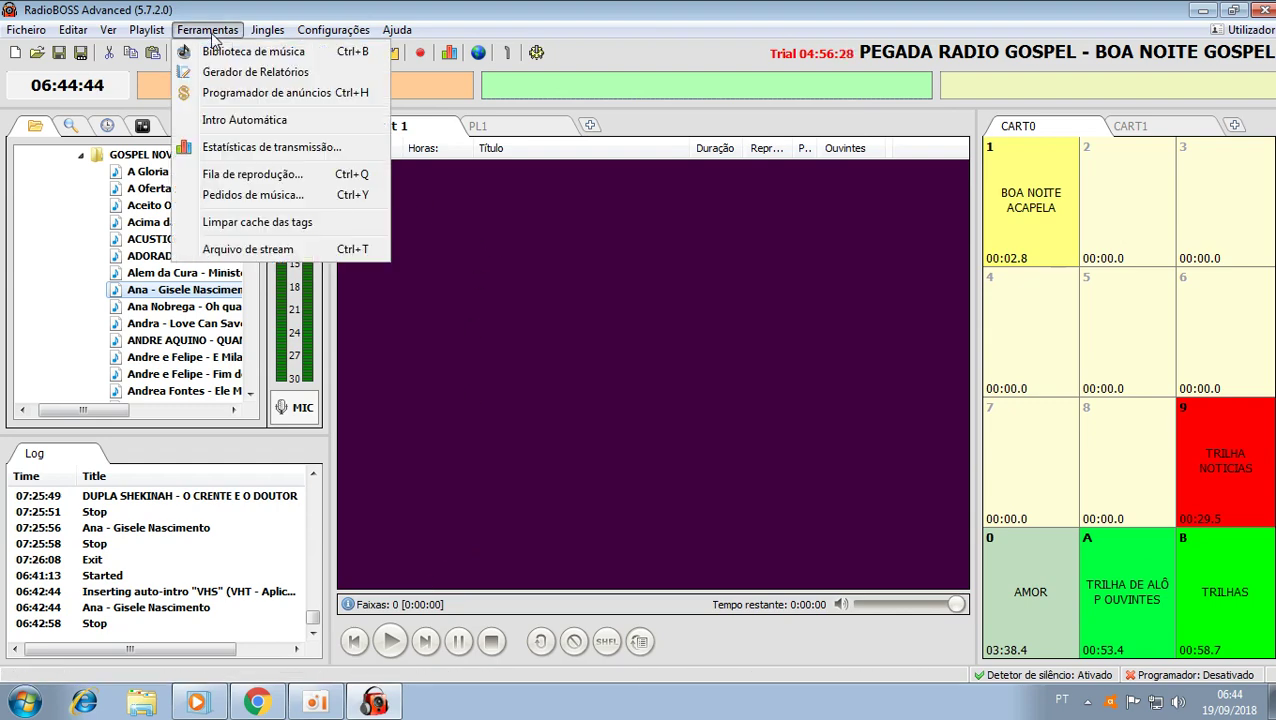
left_click(225, 130)
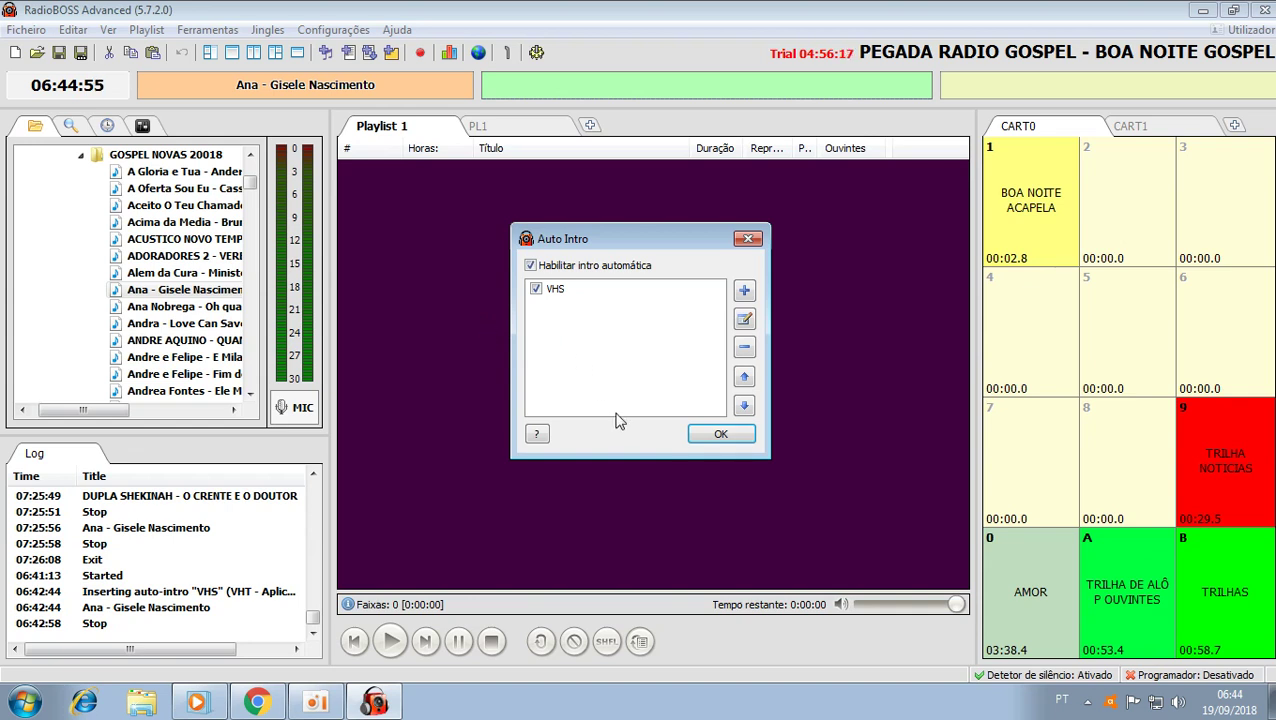
left_click(710, 440)
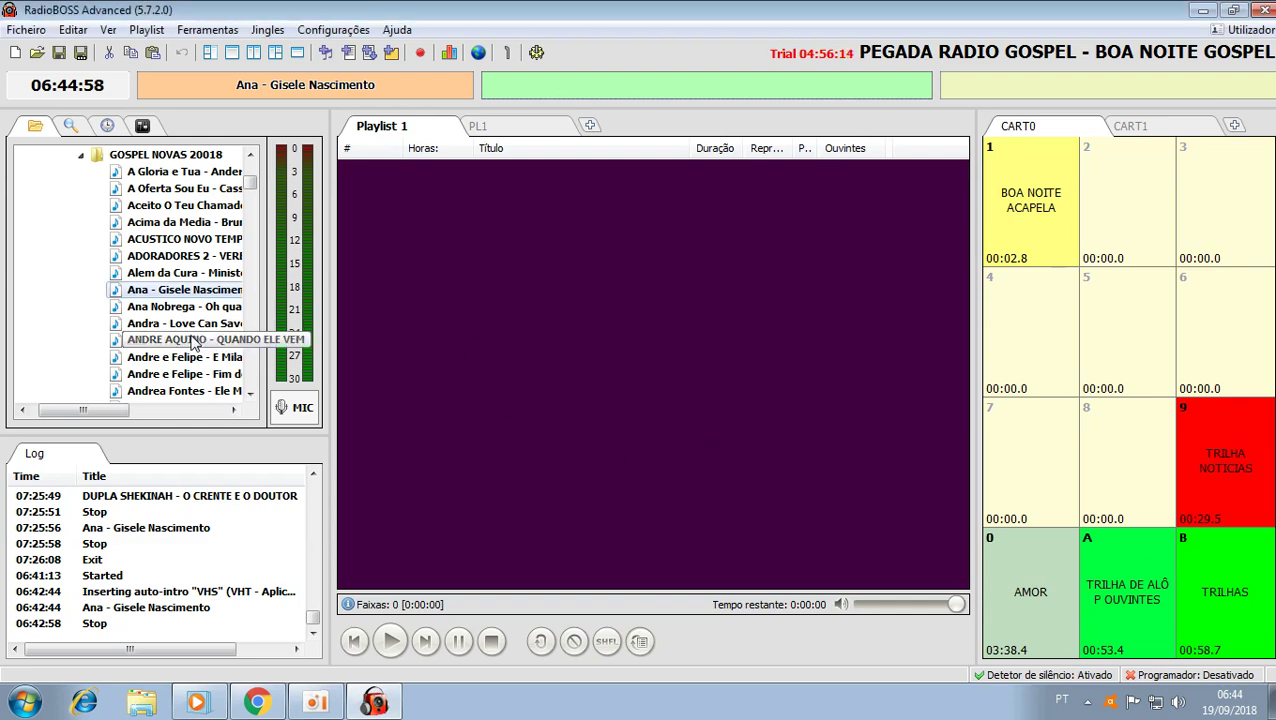
Step: In File Explorer, open MUSICAS GOSPEL > MUSICA GOSPEL POPULAR > GOSPEL NOVAS 20018 on drive C: in a smaller window over RadioBOSS
left_click(143, 705)
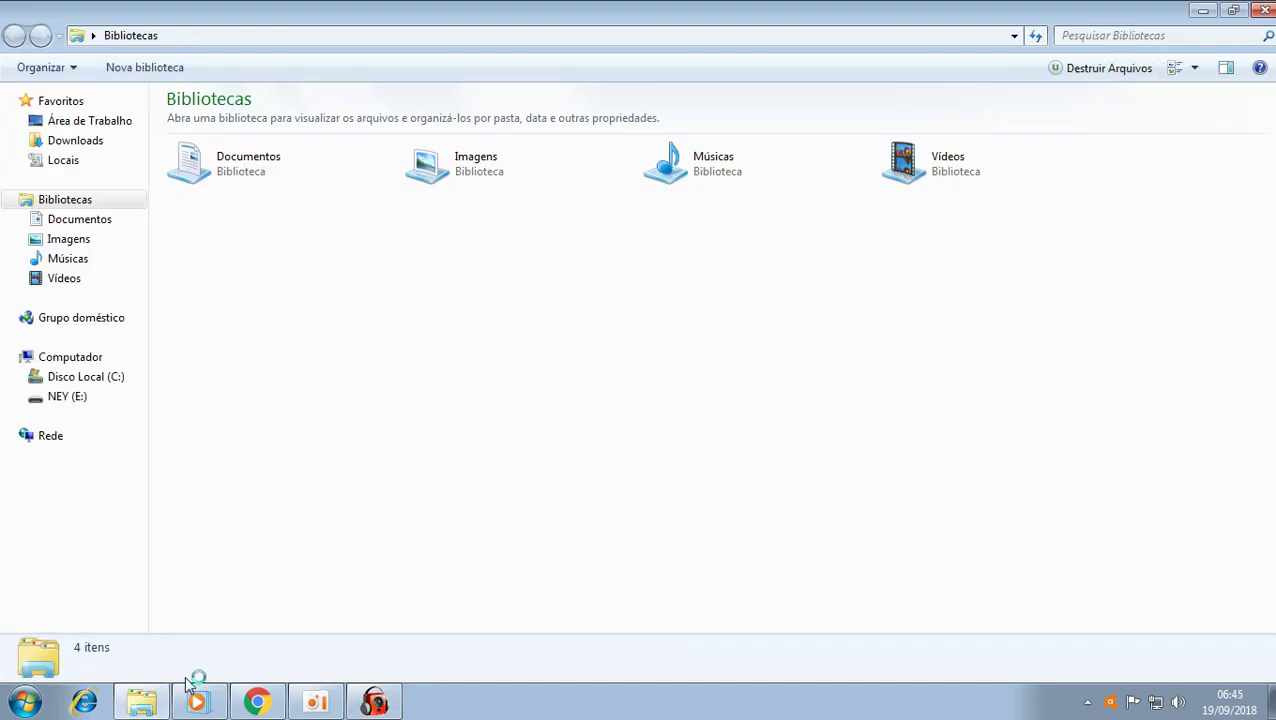
left_click(80, 384)
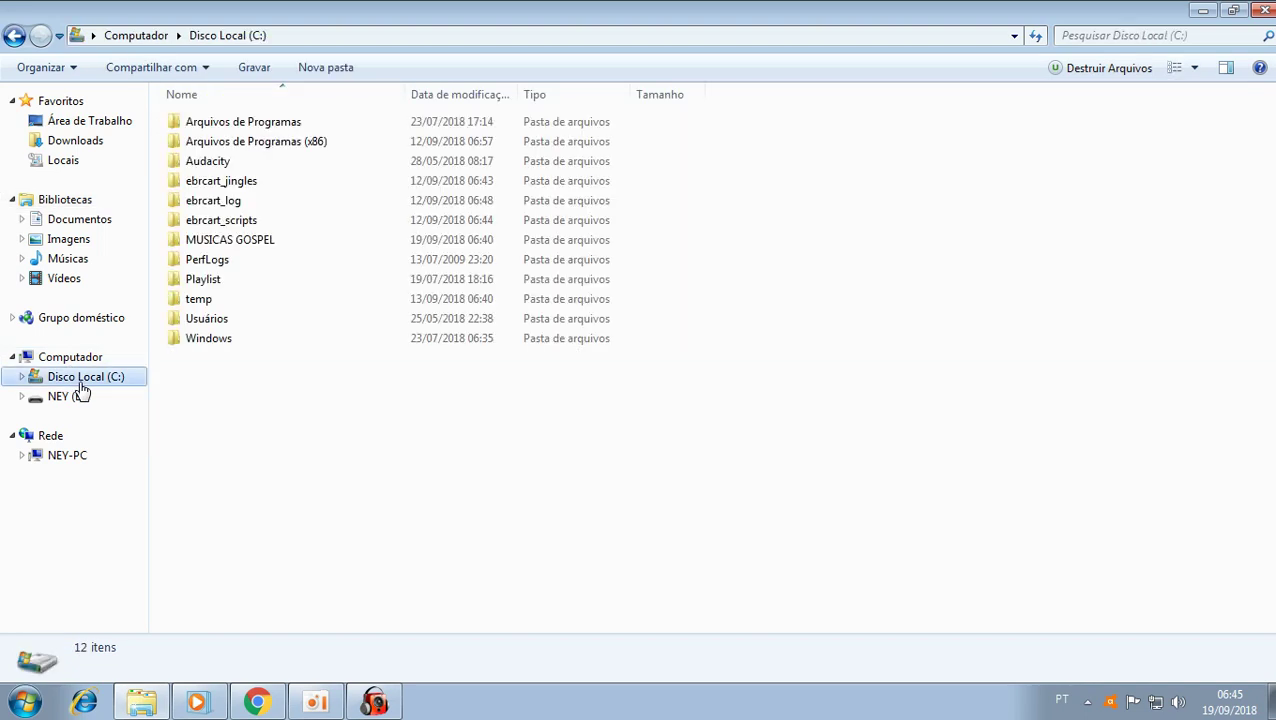
double_click(248, 243)
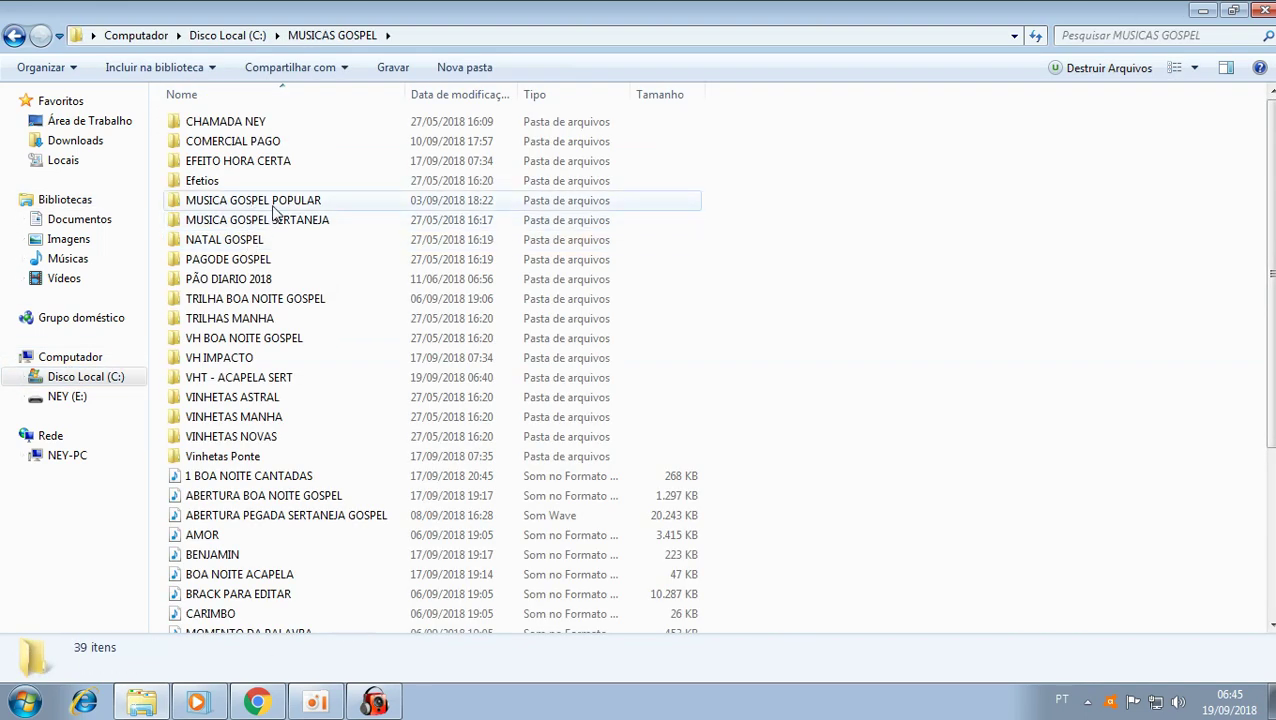
double_click(277, 204)
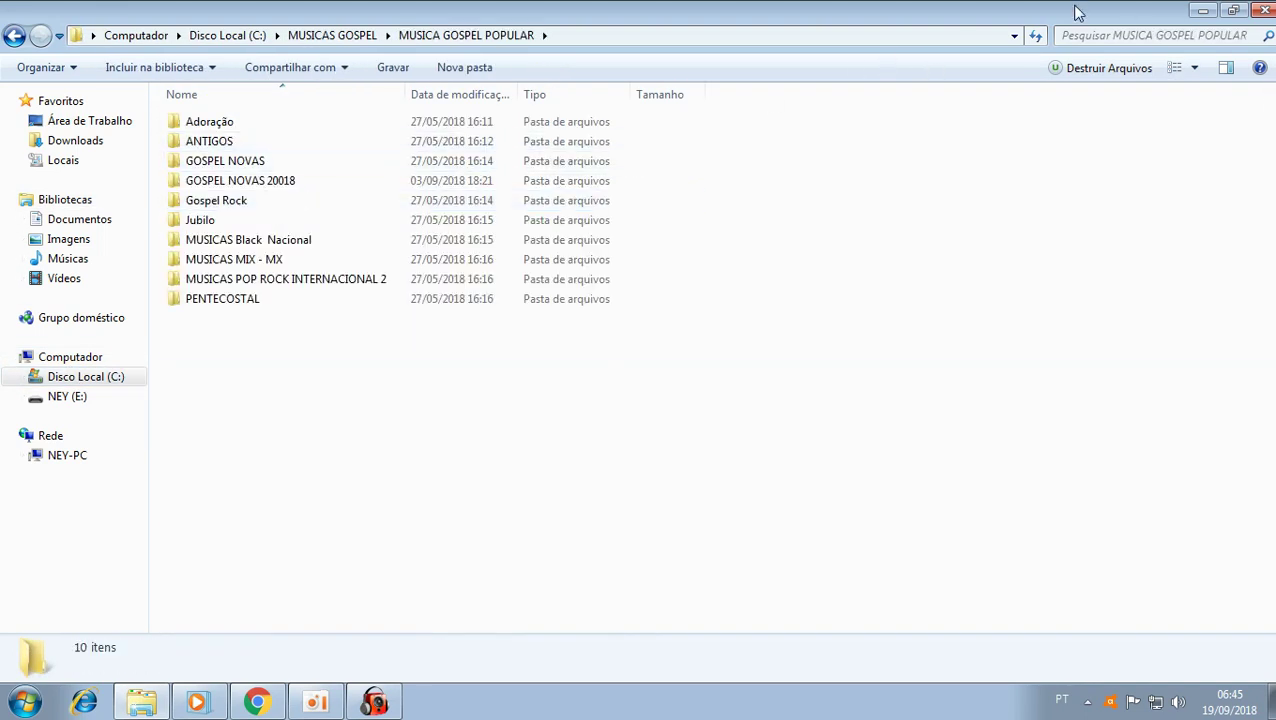
left_click(1232, 10)
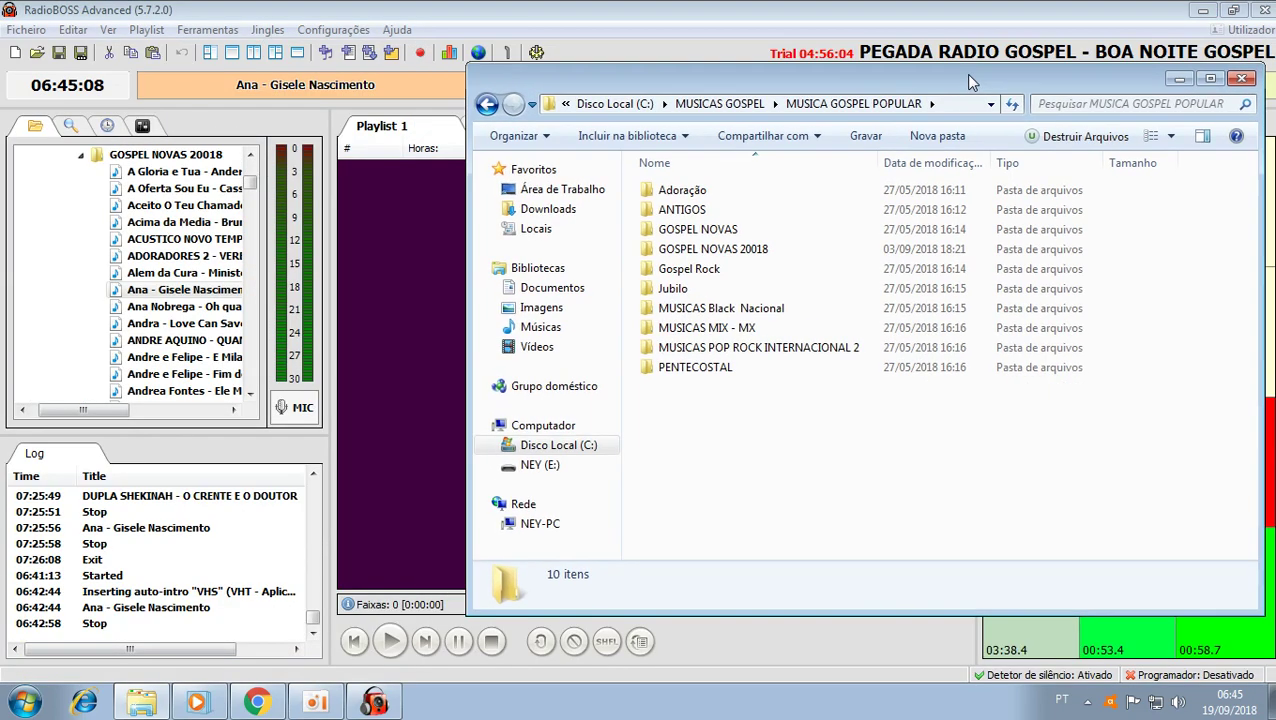
left_click_drag(968, 80, 1007, 96)
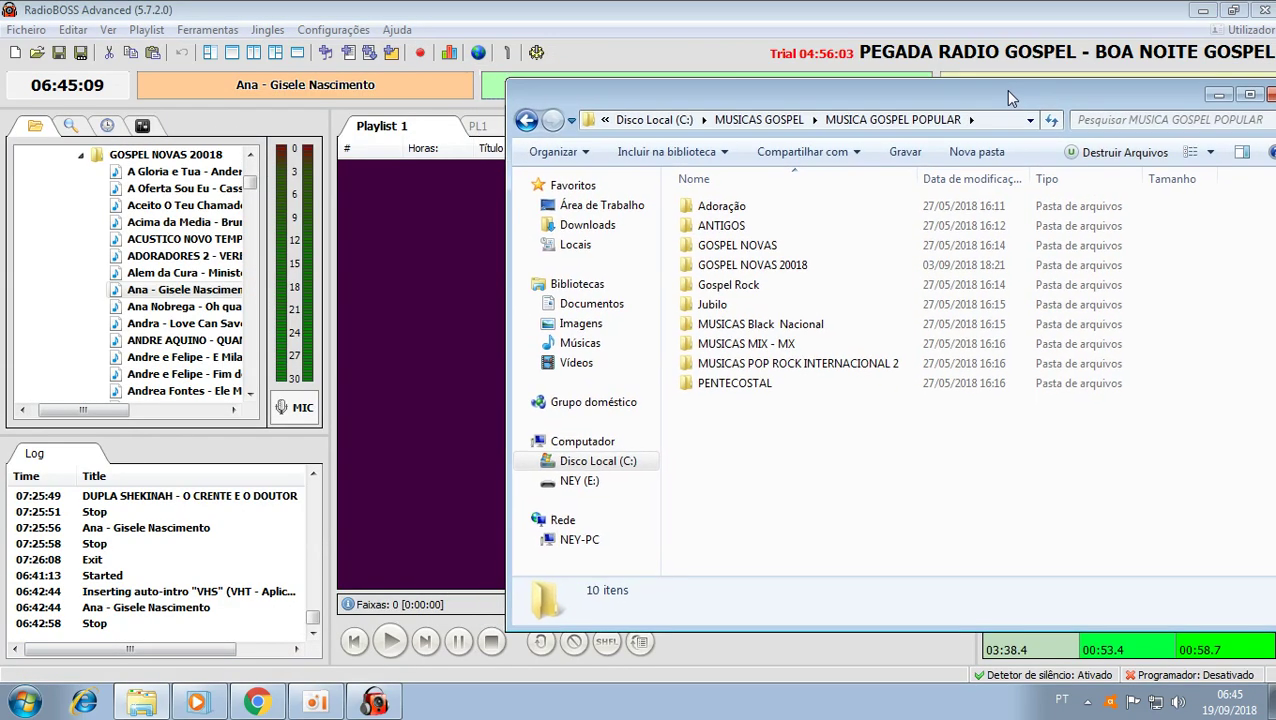
double_click(745, 265)
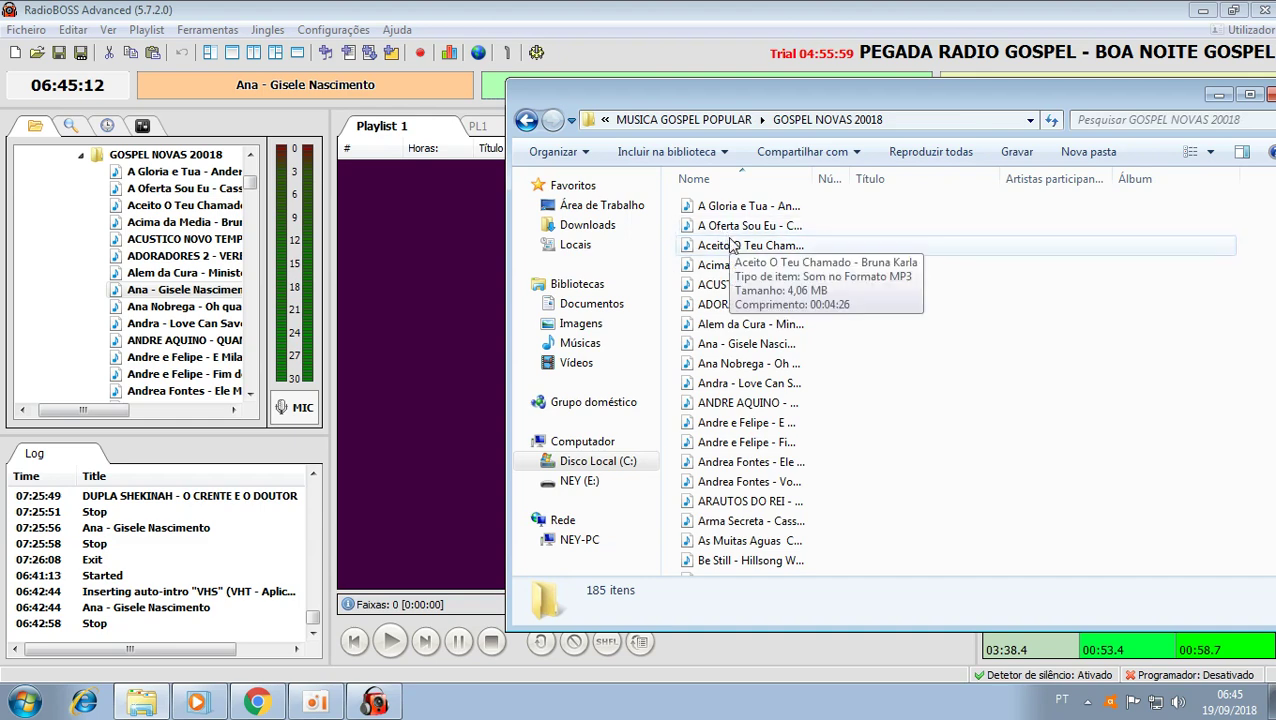
Step: Add the track "Aceito O Teu Chamado - Bruna Karla" to Playlist 1 in RadioBOSS, play it briefly and stop playback
left_click_drag(733, 245, 465, 290)
left_click(585, 20)
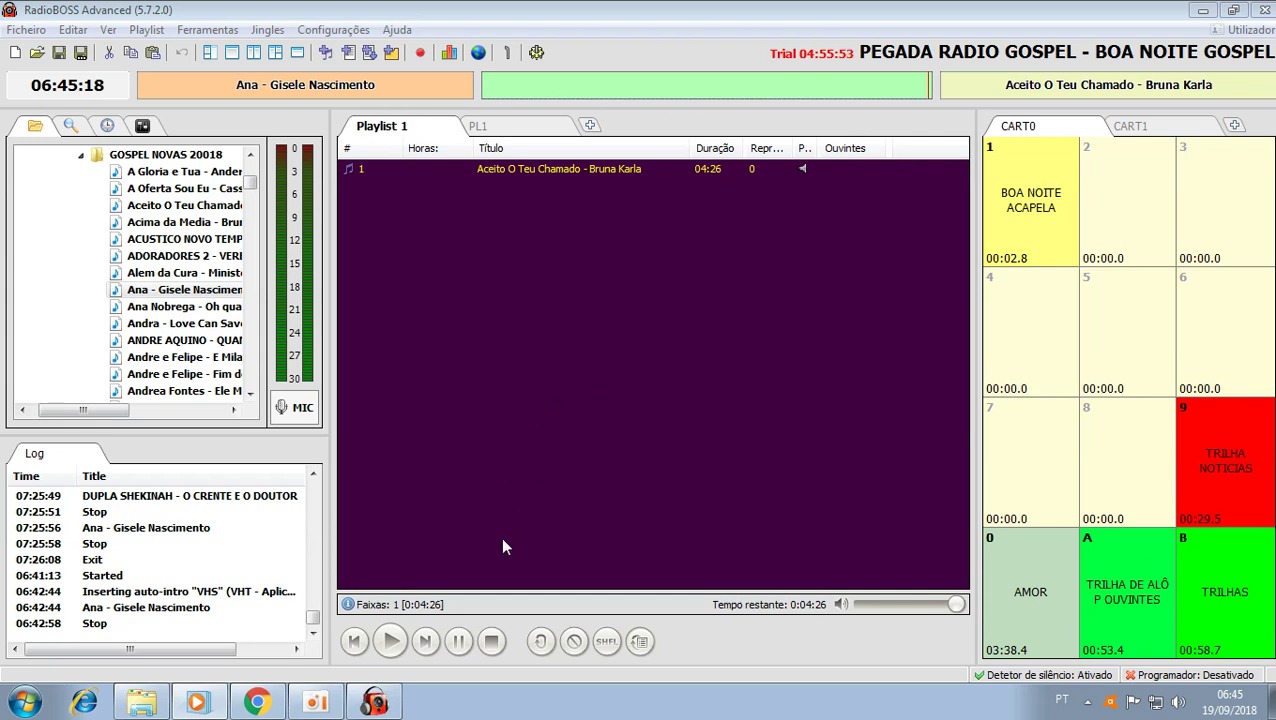
left_click(391, 642)
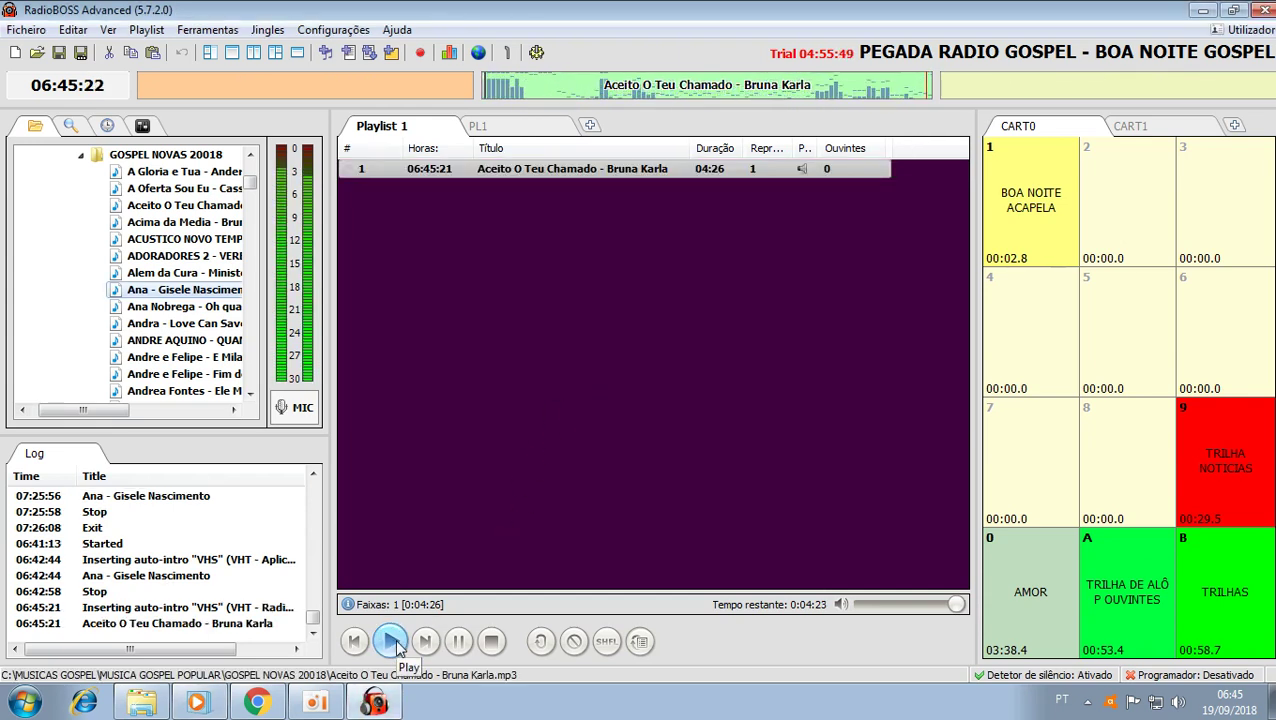
left_click(492, 644)
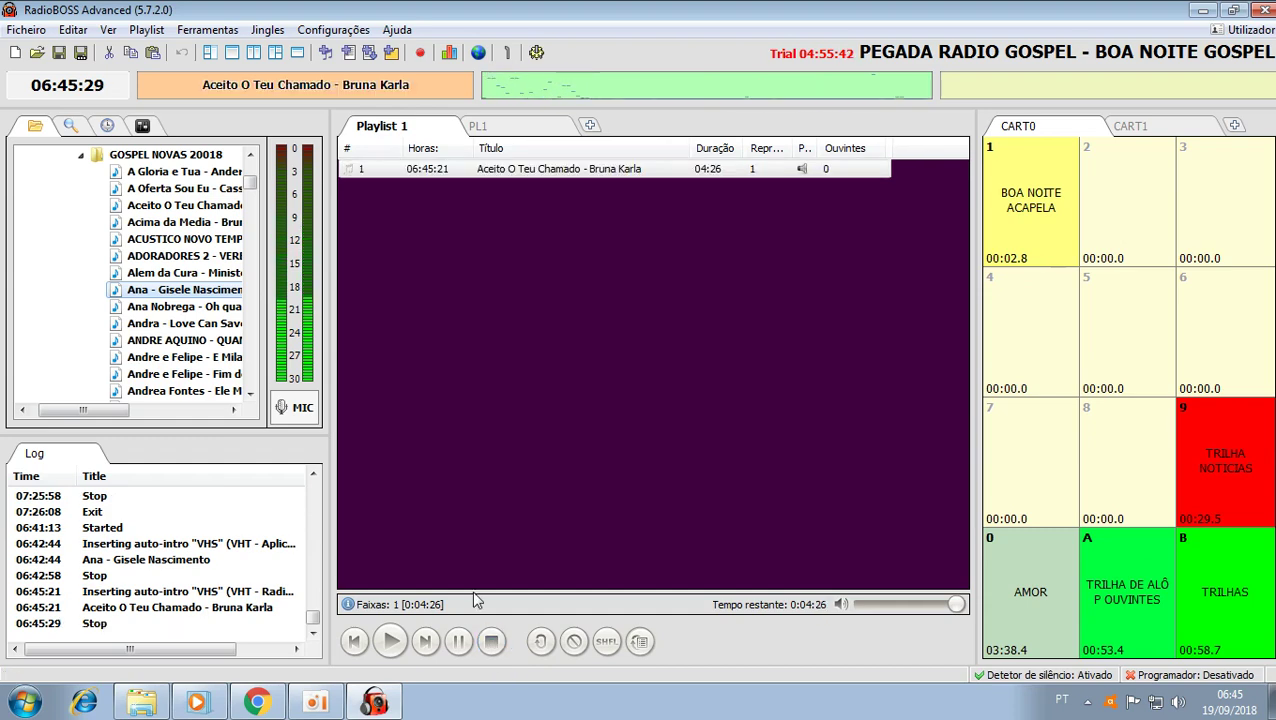
Step: Start an empty playlist without saving the current one and add "Antithesis Mad Poet[1]" from the Gospel Rock folder
left_click(14, 54)
left_click(626, 430)
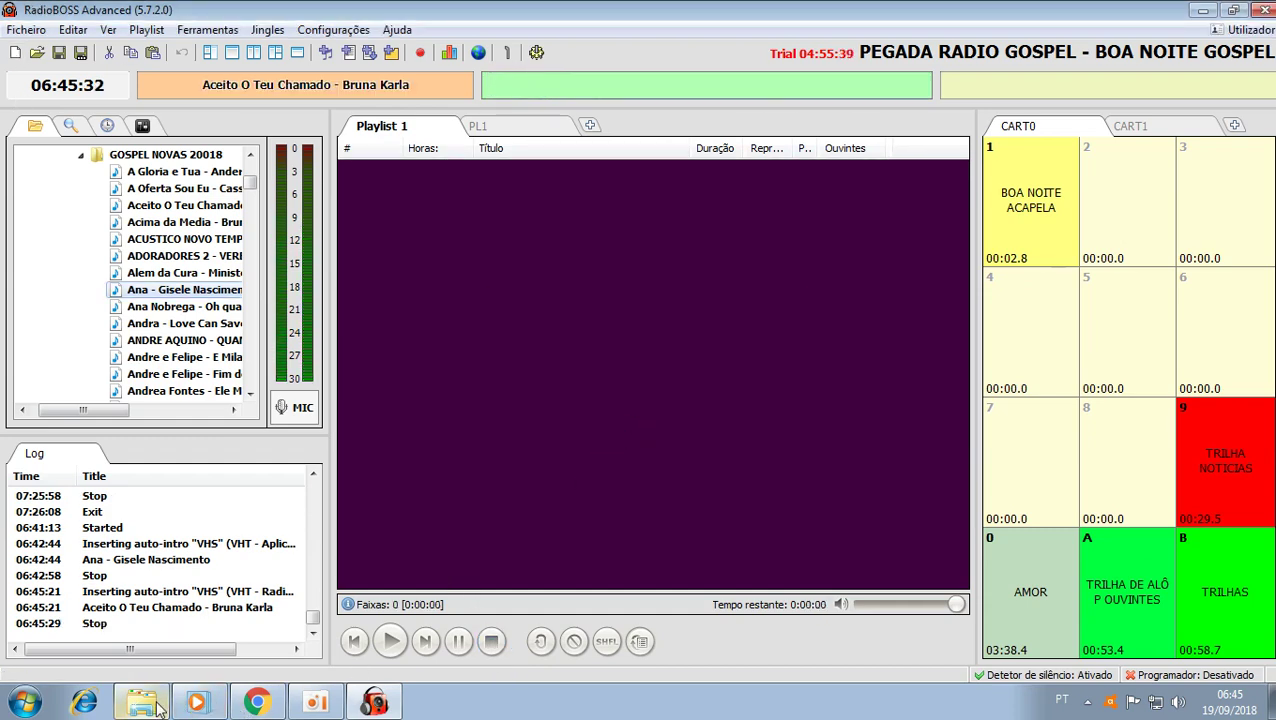
left_click(155, 708)
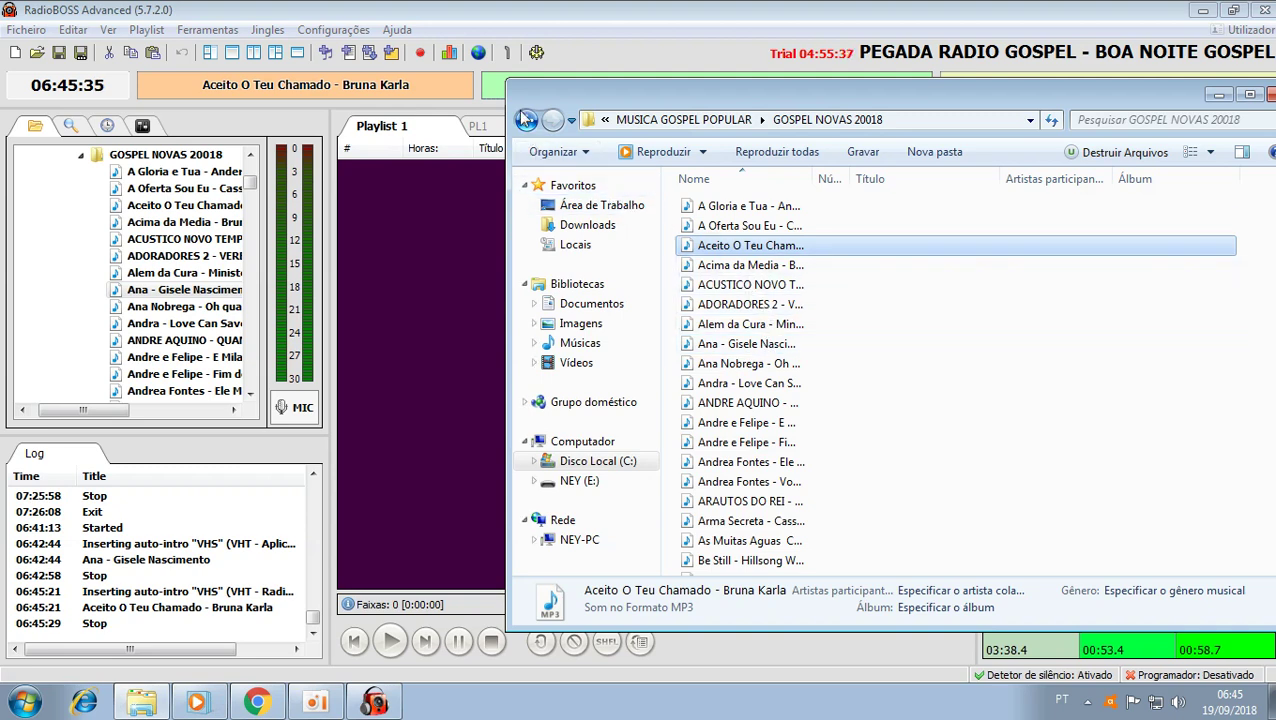
left_click(526, 120)
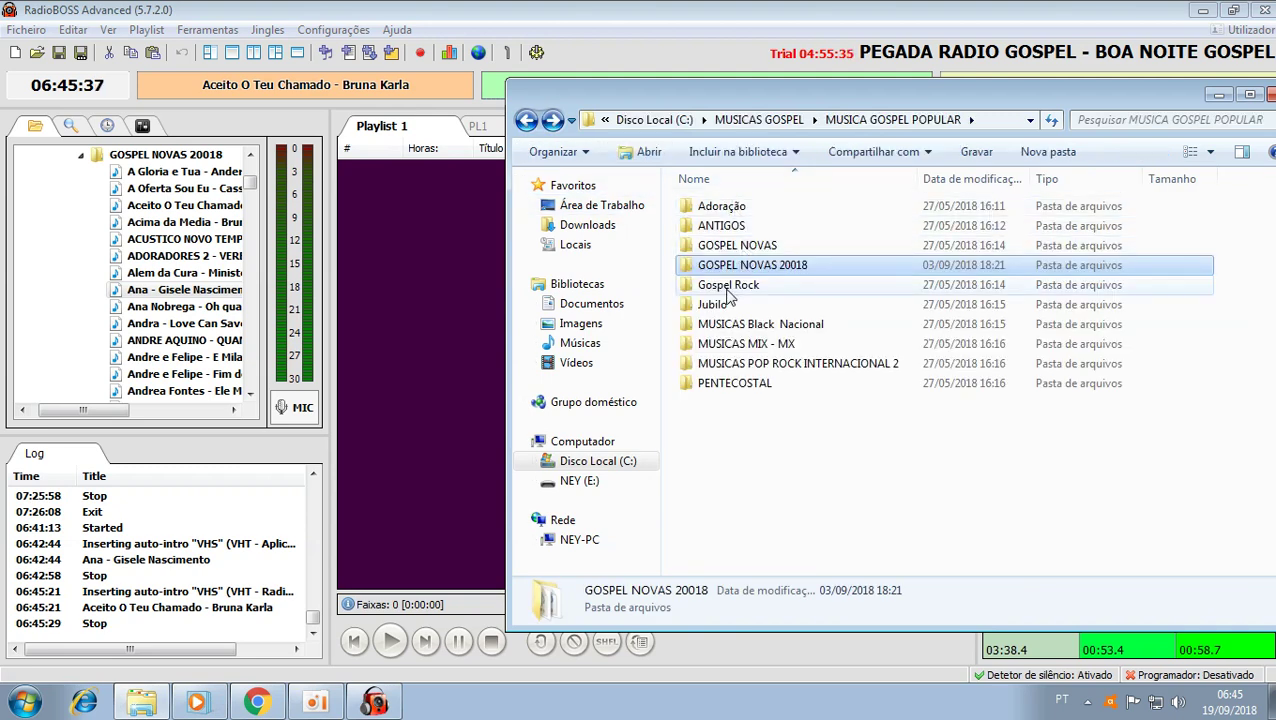
double_click(730, 295)
left_click_drag(730, 296, 413, 331)
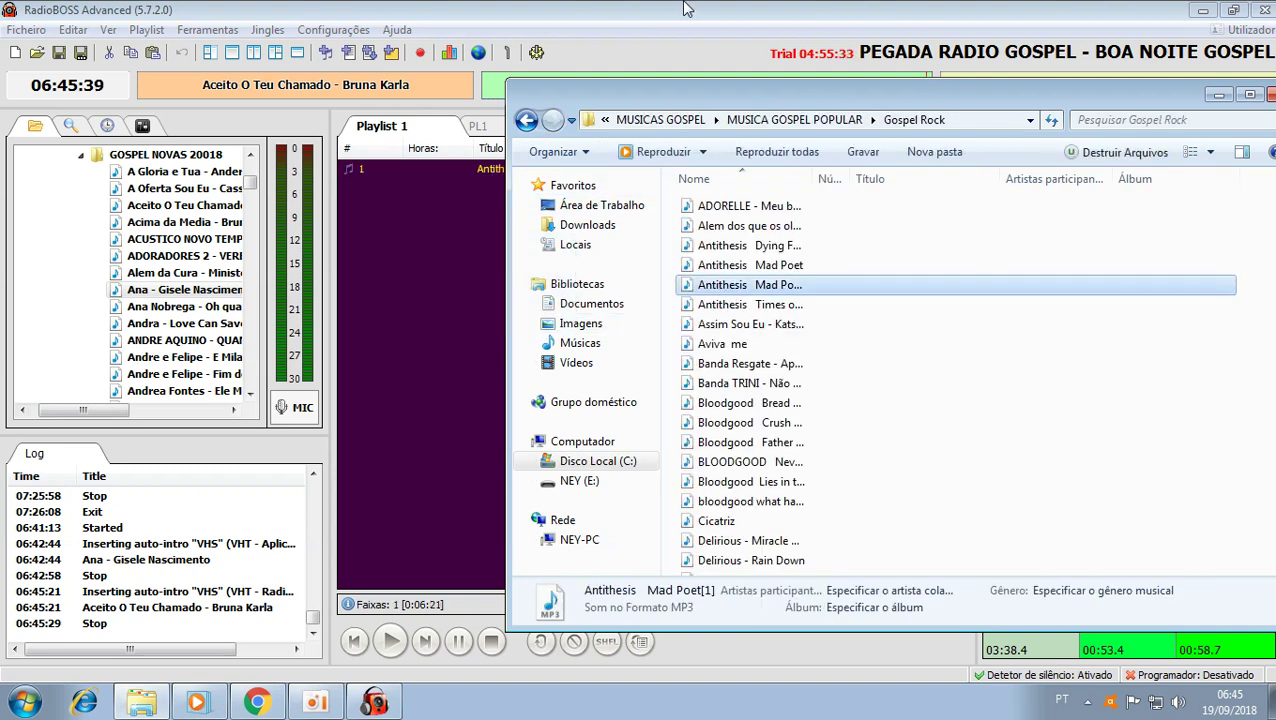
Step: Play the "Antithesis Mad Poet[1]" track in RadioBOSS to hear its automatic intro, and stop playback
left_click(425, 511)
left_click(390, 641)
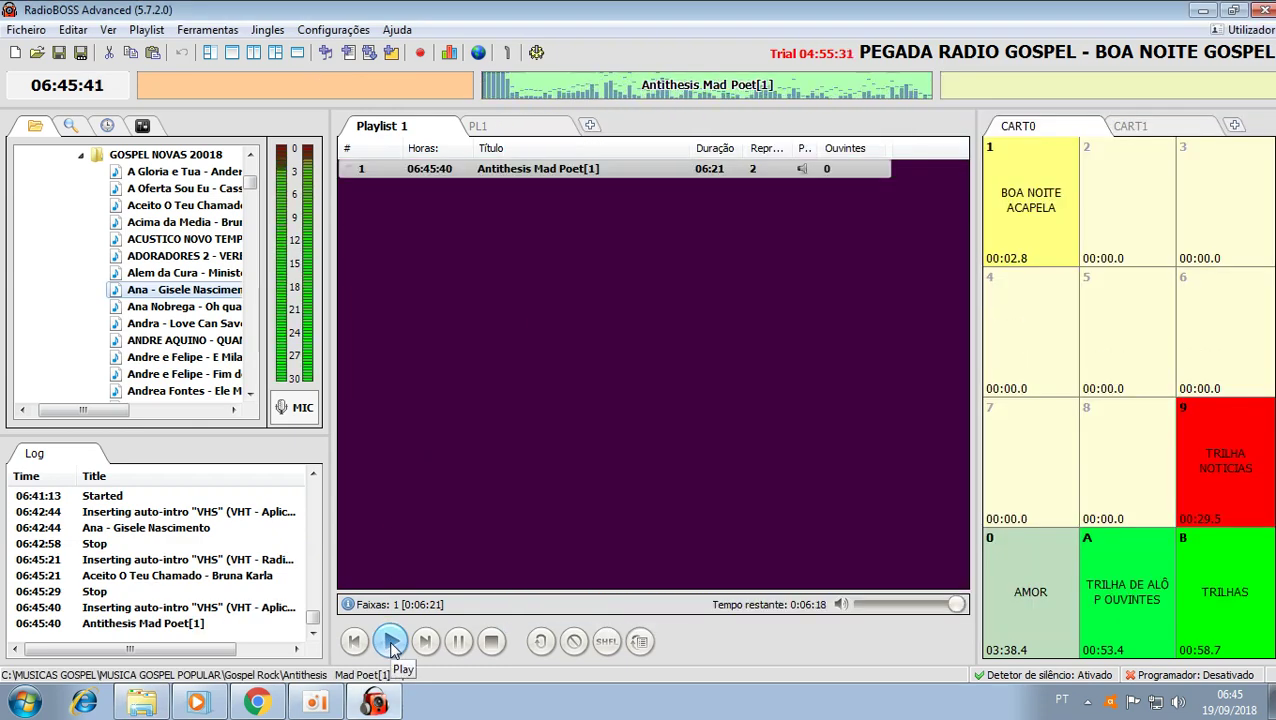
left_click(495, 643)
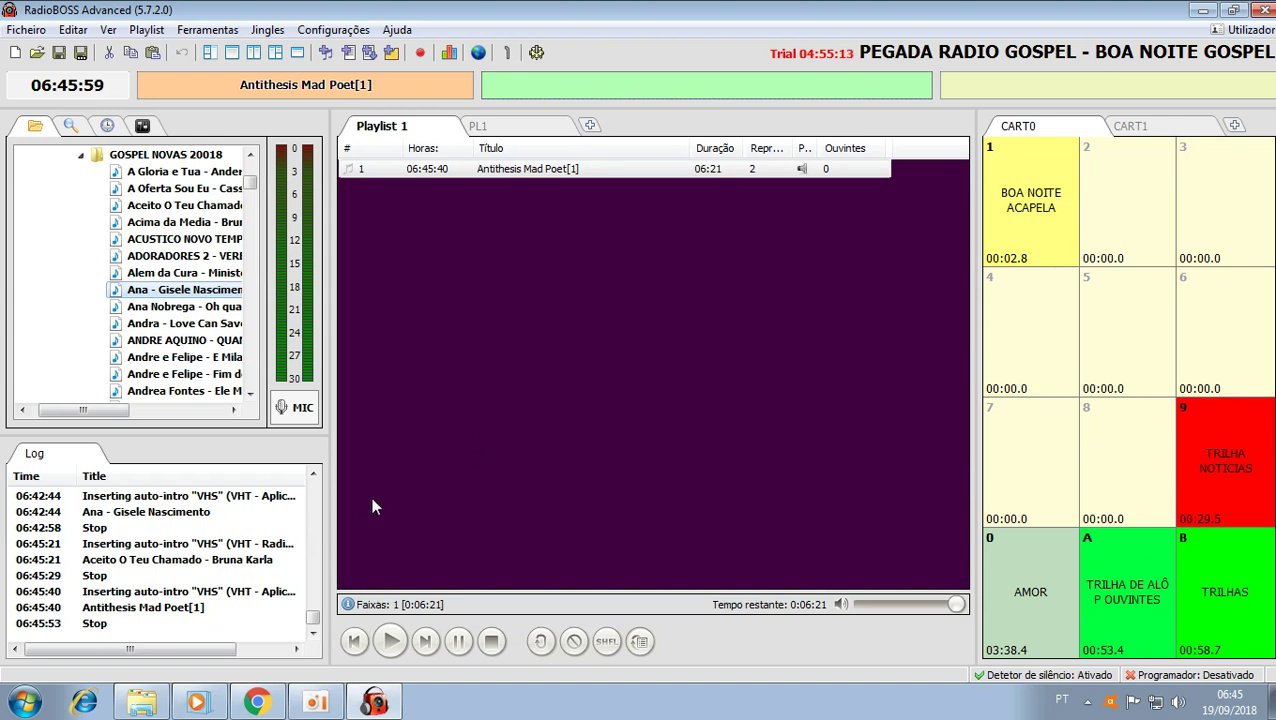
Step: Check the automatic intro rules again and clear Playlist 1 without saving it
left_click(207, 29)
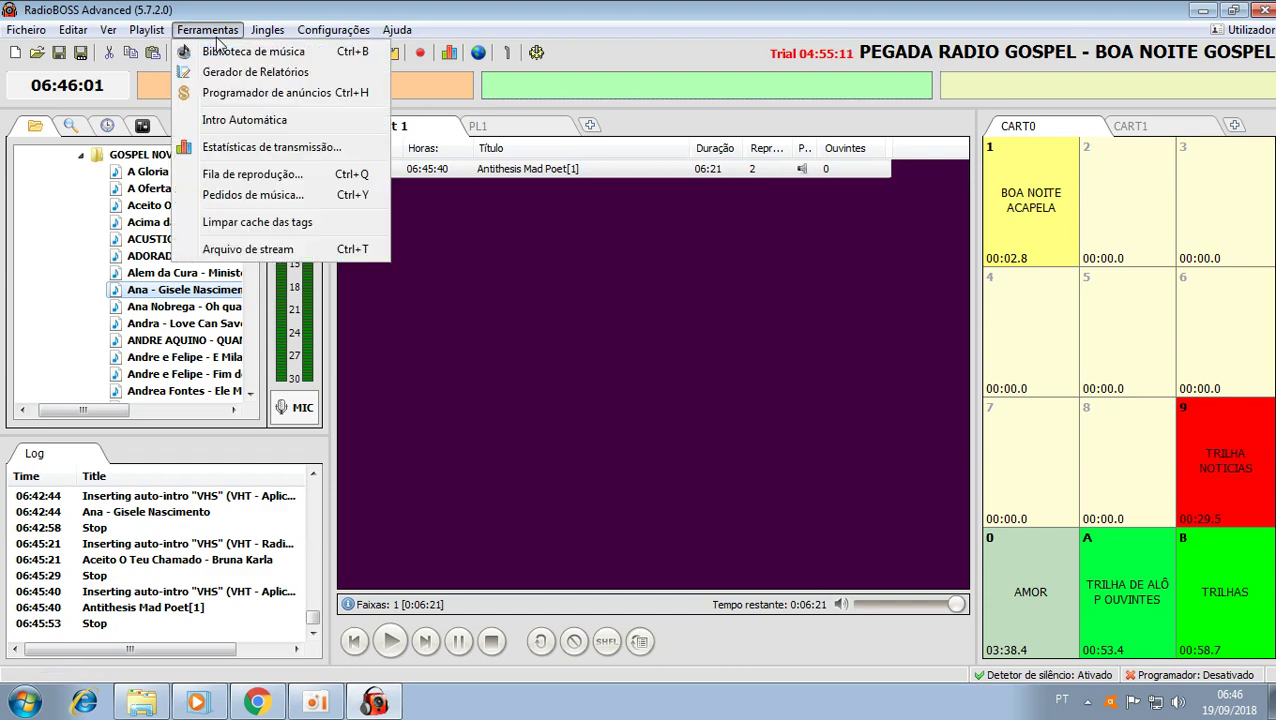
left_click(244, 119)
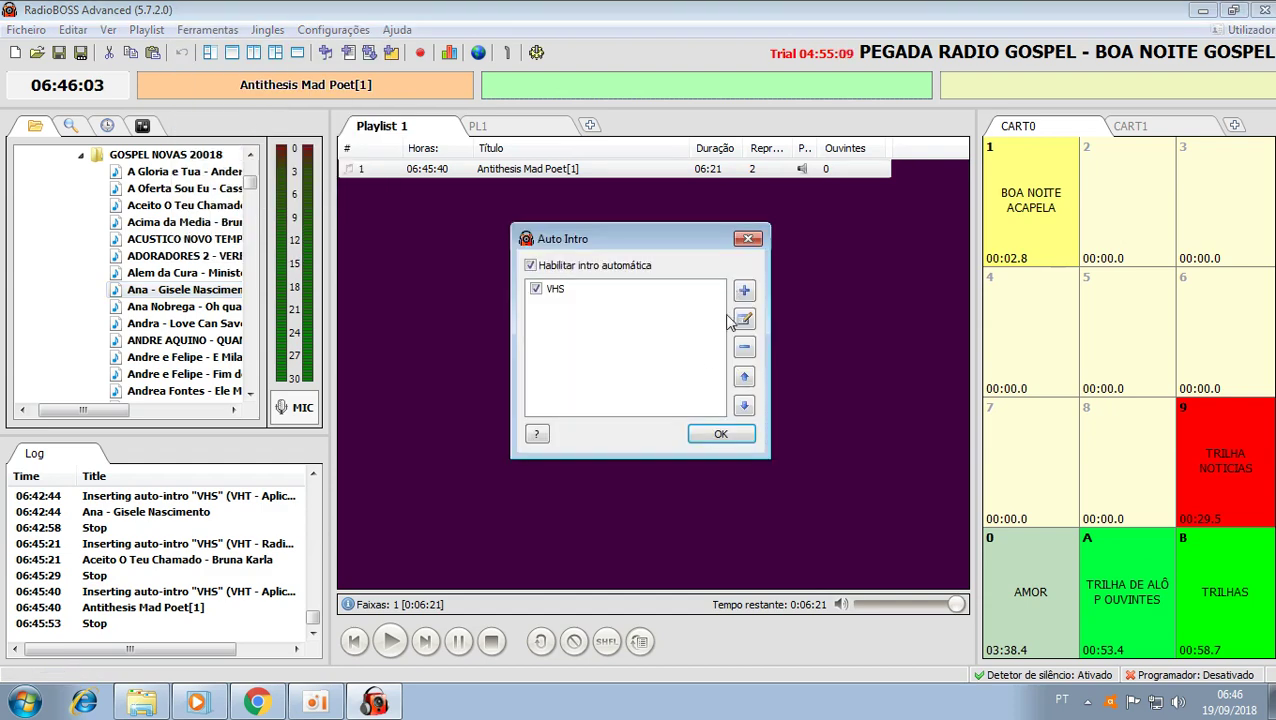
left_click(743, 241)
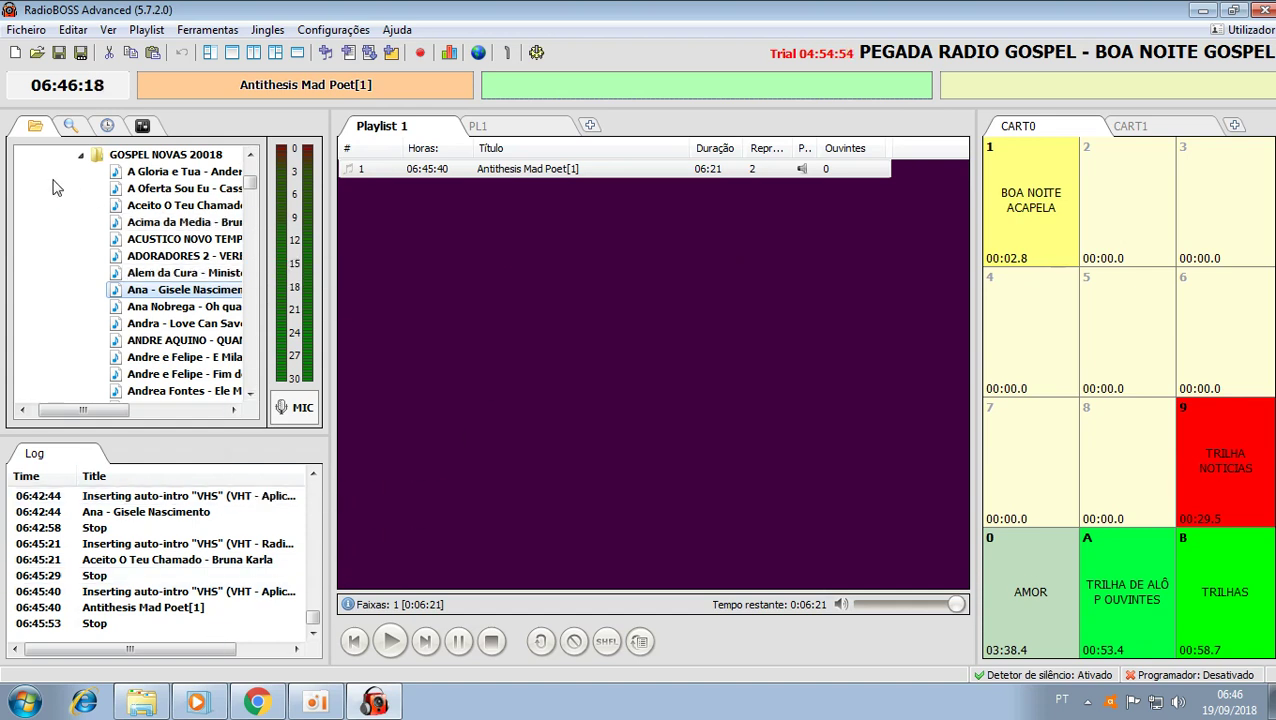
left_click(24, 50)
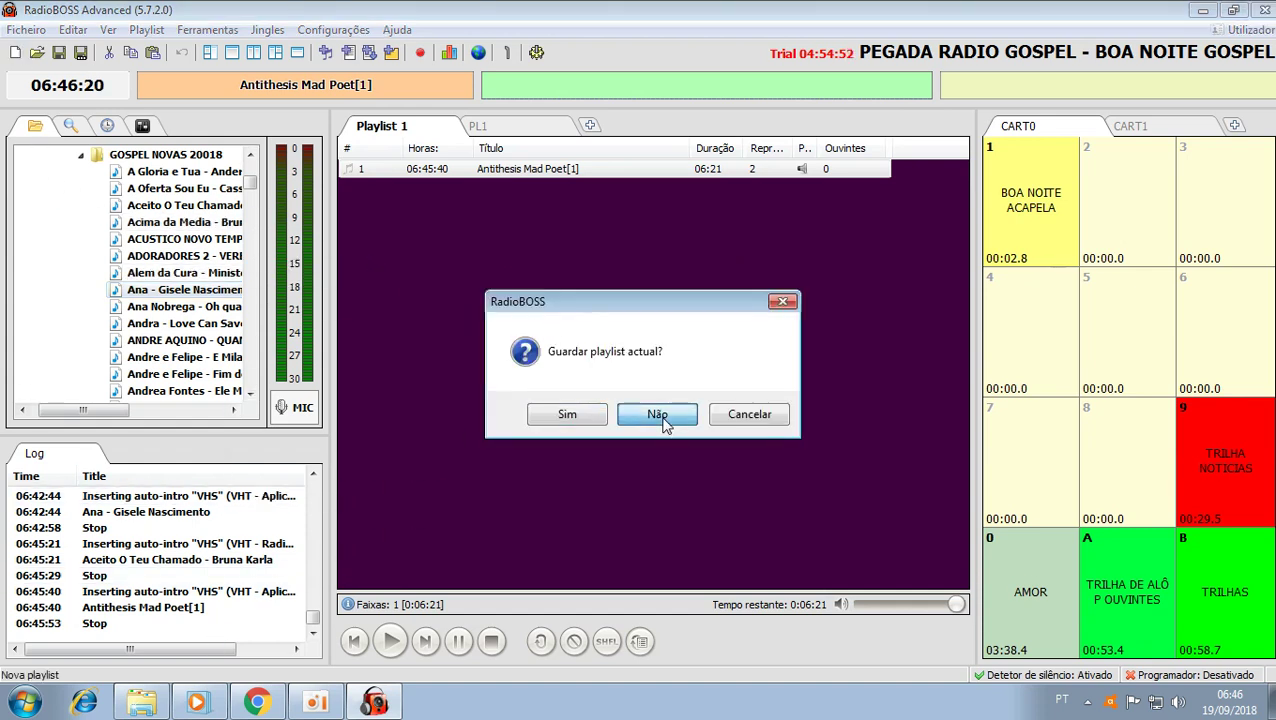
left_click(632, 418)
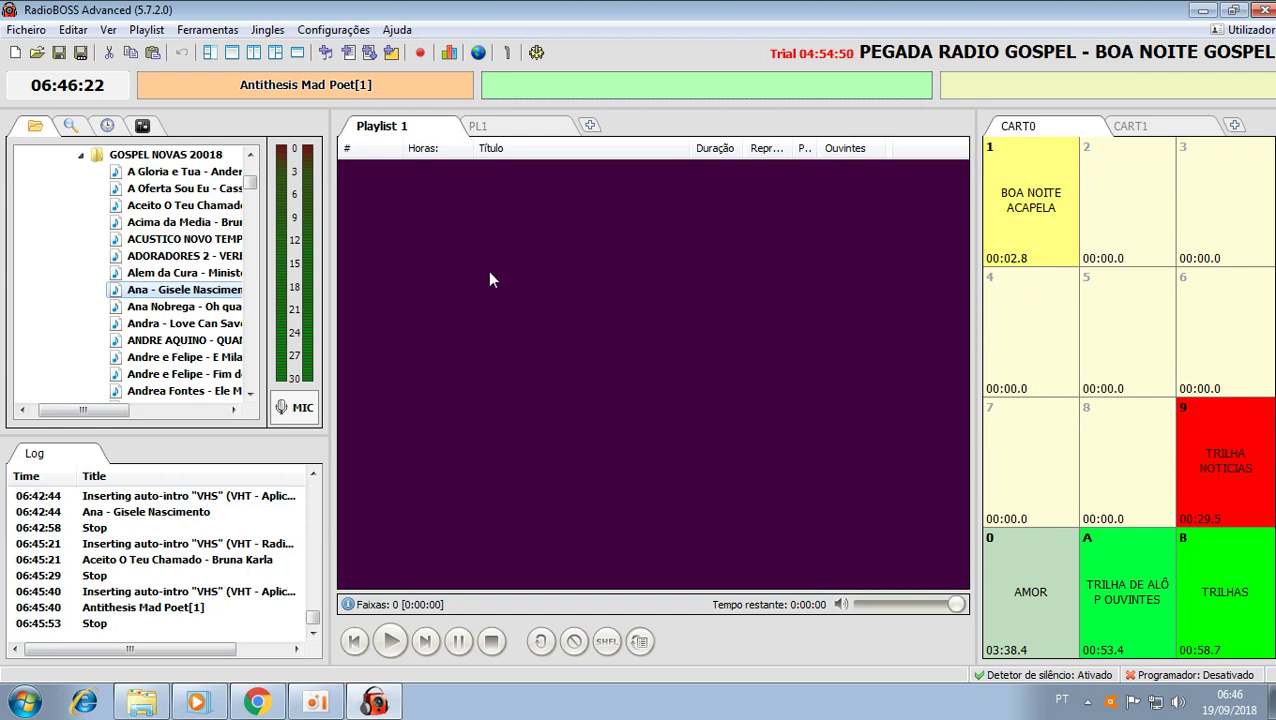
Step: Delete the VHS rule from the automatic intro list
left_click(207, 30)
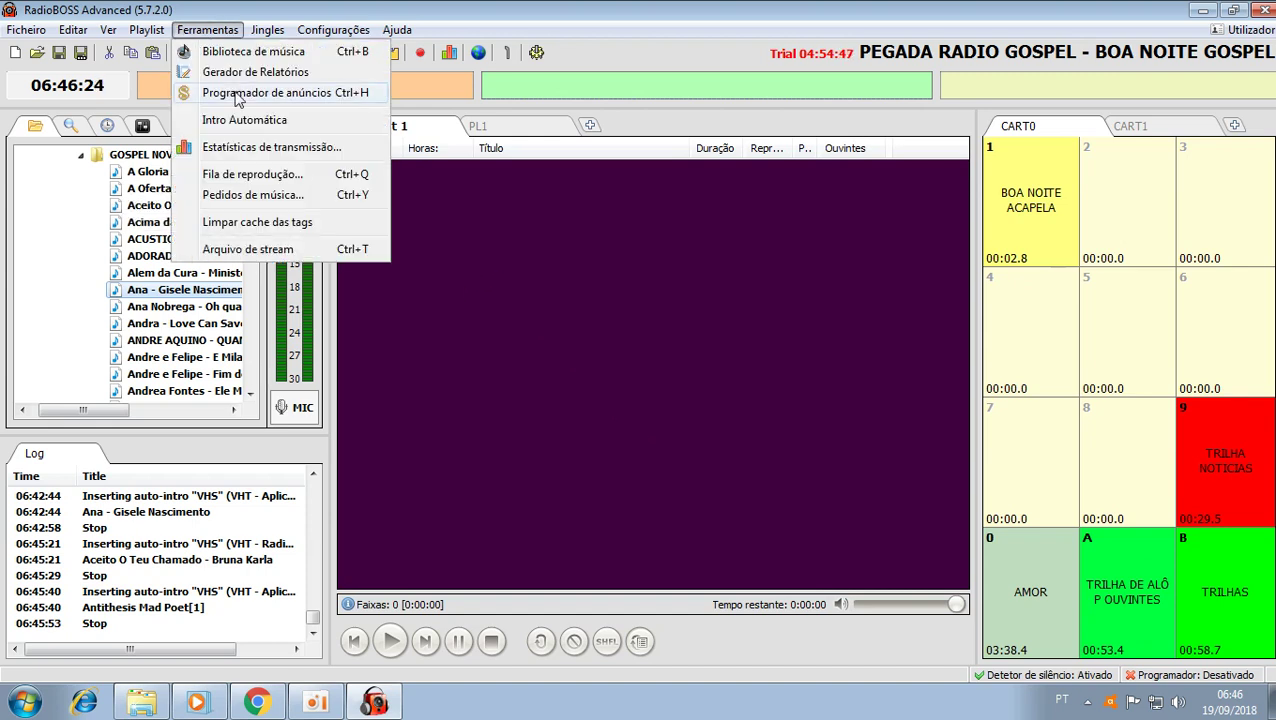
left_click(241, 120)
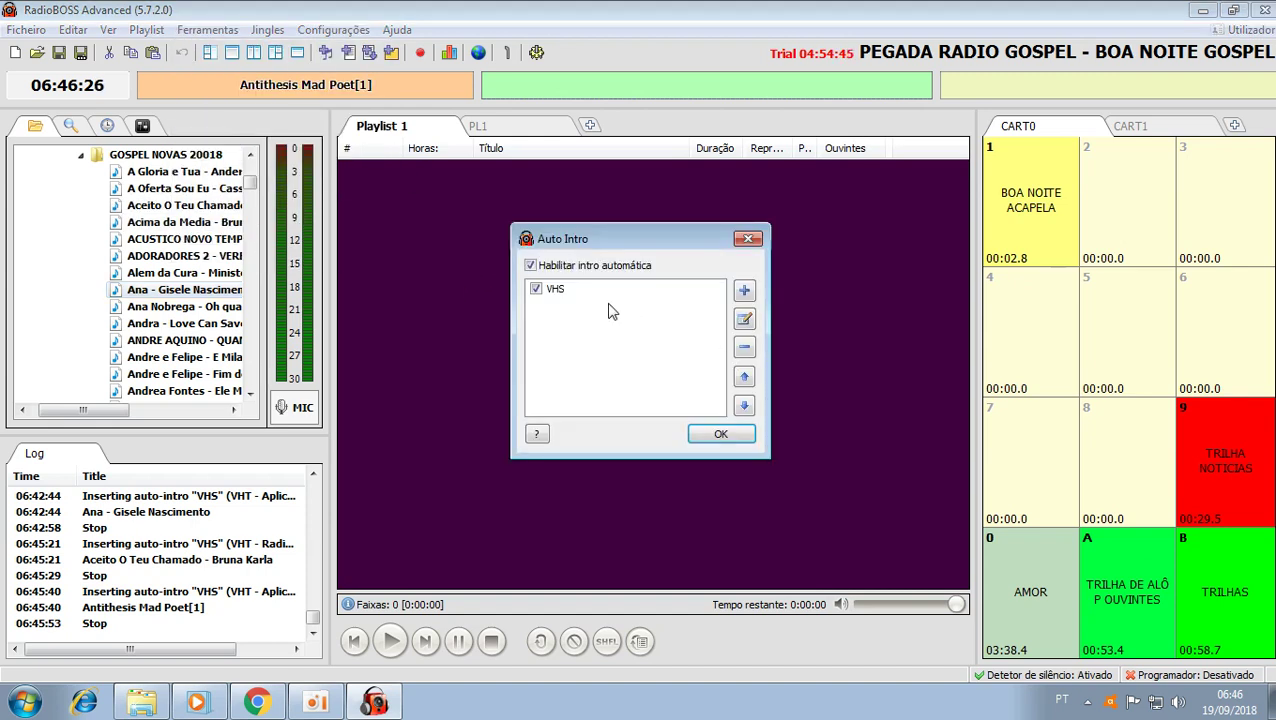
left_click(540, 290)
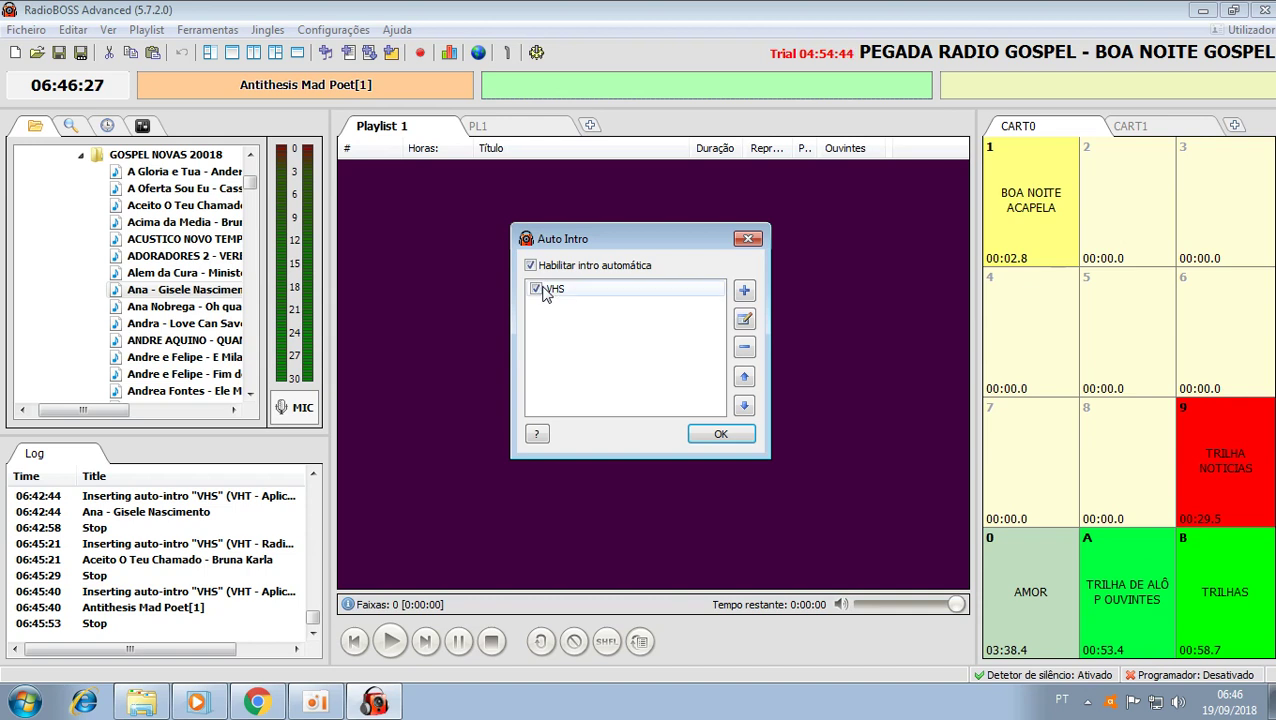
left_click(744, 347)
left_click(618, 412)
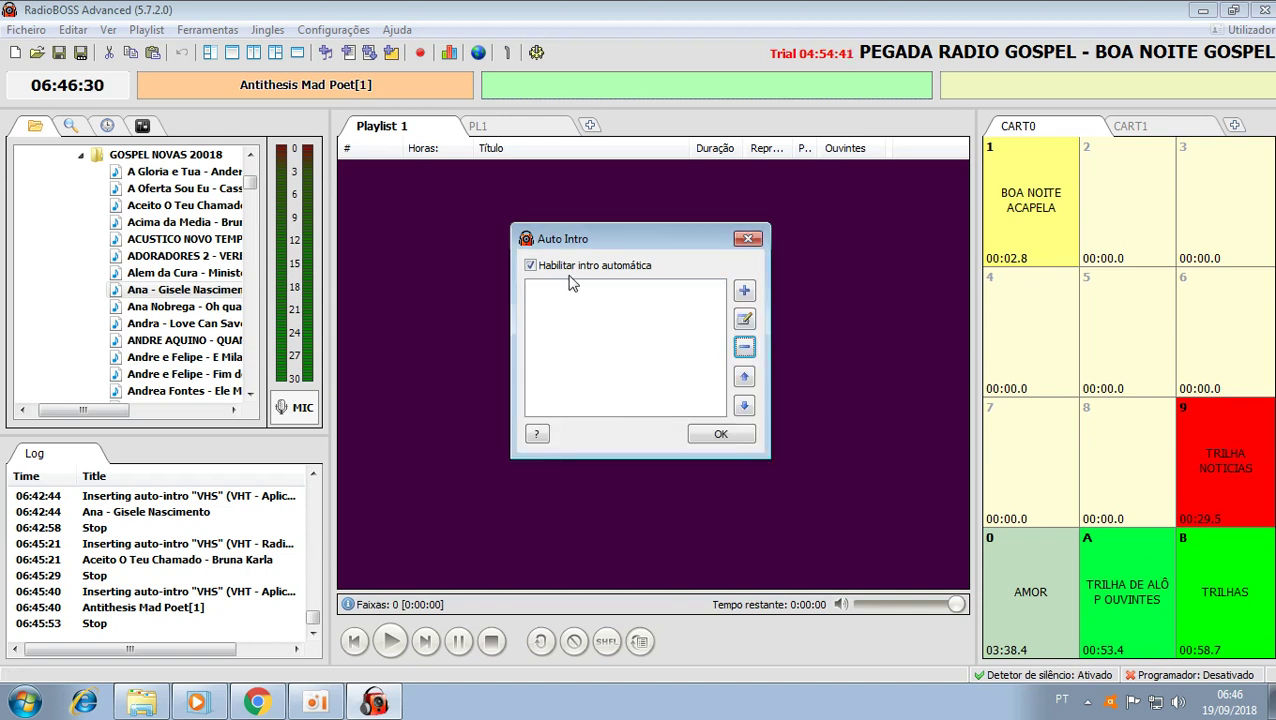
Step: Add a new automatic intro rule and name it "VH-POP"
left_click(744, 290)
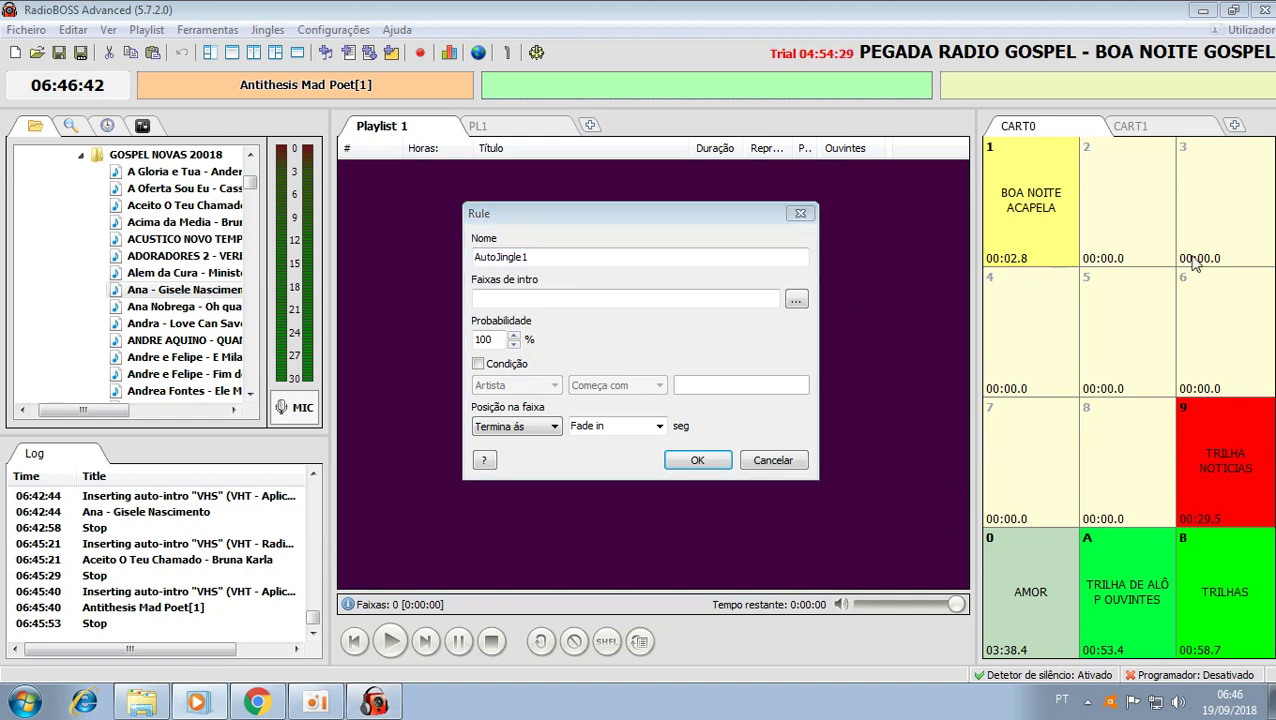
double_click(564, 255)
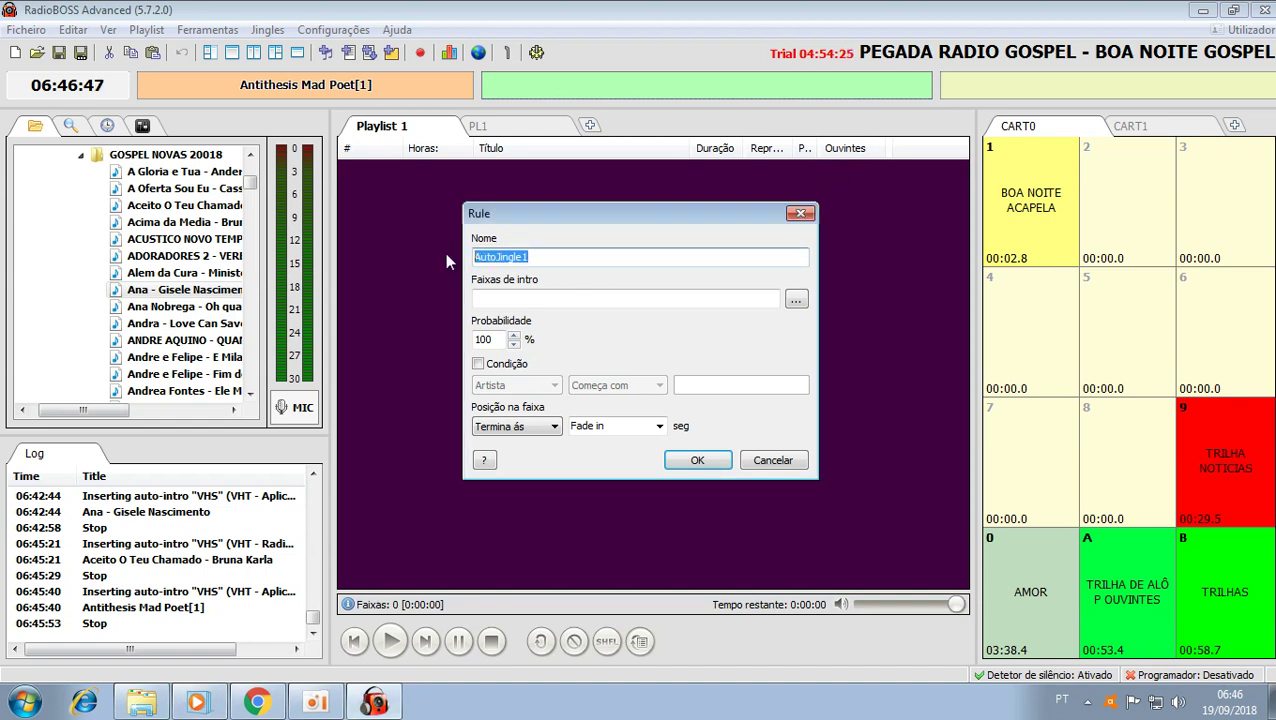
type("VH-")
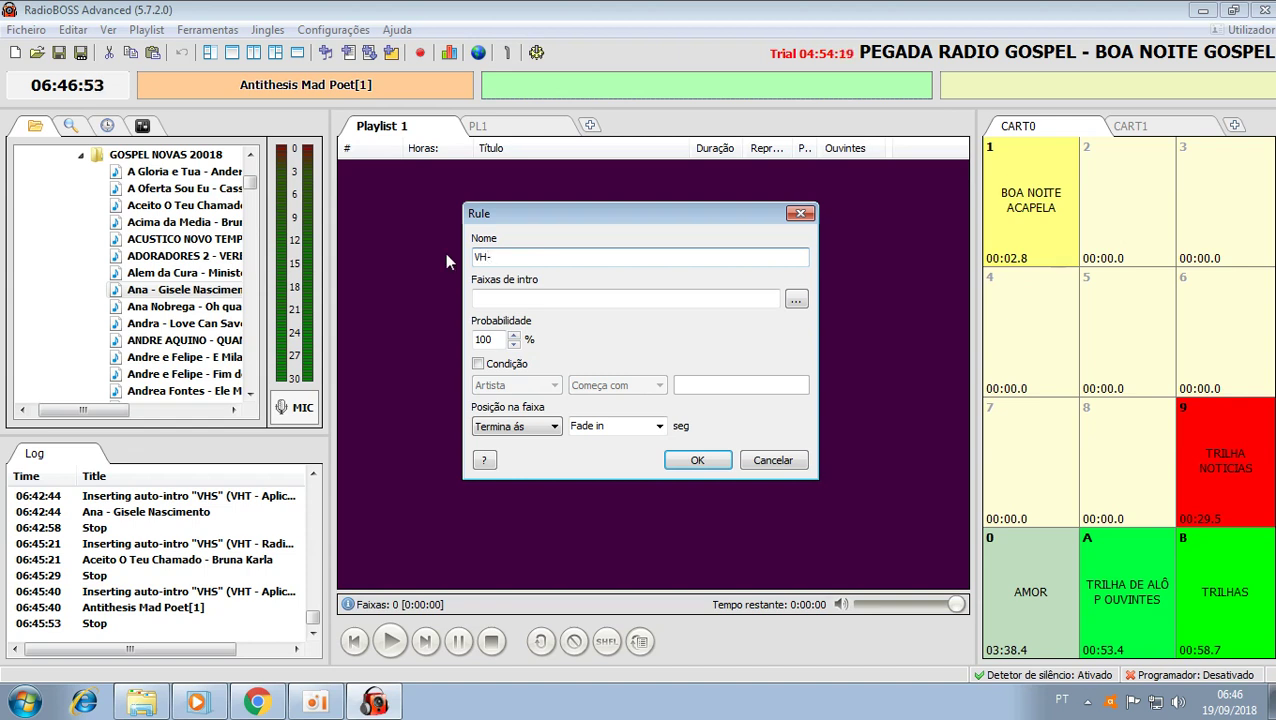
type("POP")
Step: Set the VH-POP rule's intro tracks to the folder C:\MUSICAS GOSPEL\VINHETAS ASTRAL
left_click(796, 300)
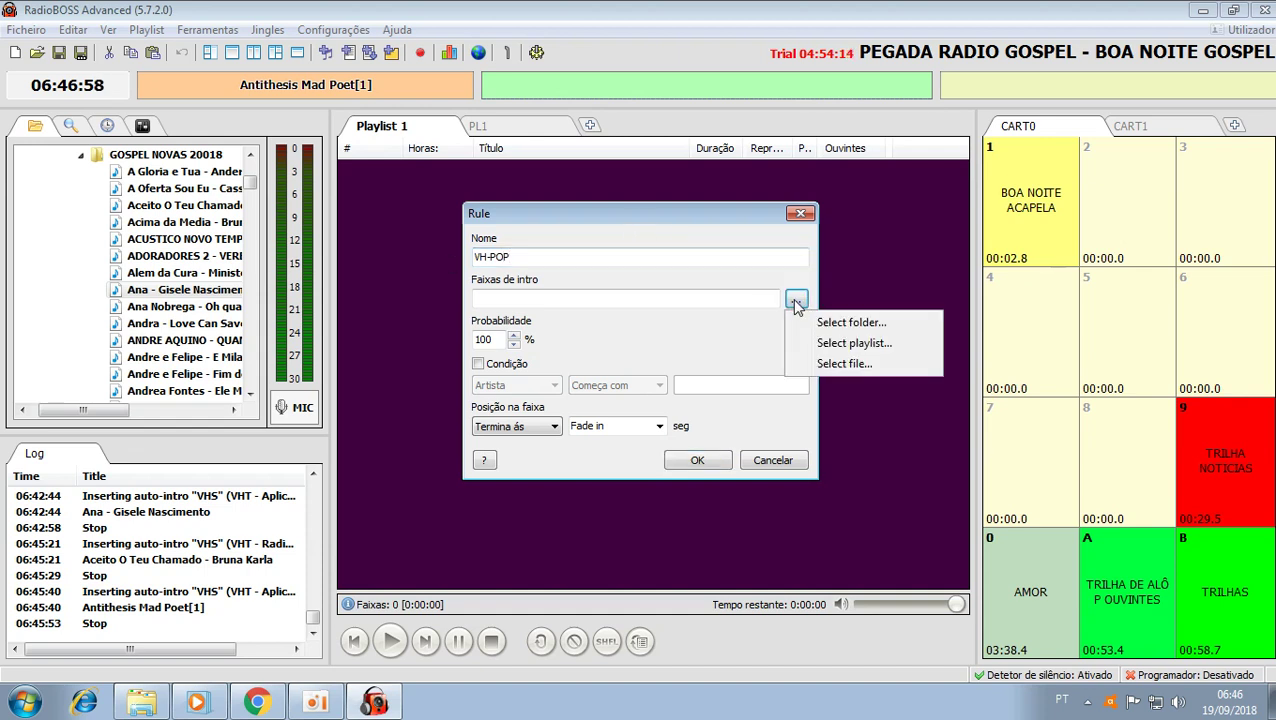
left_click(840, 322)
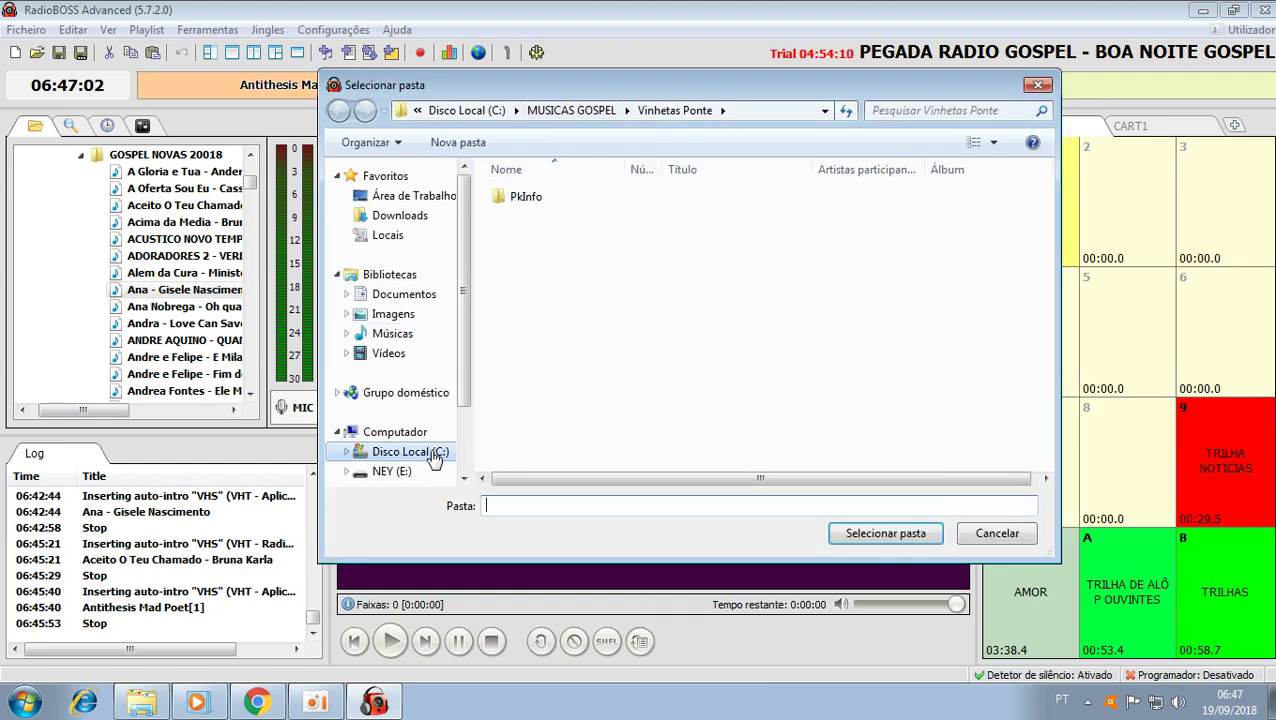
left_click(430, 453)
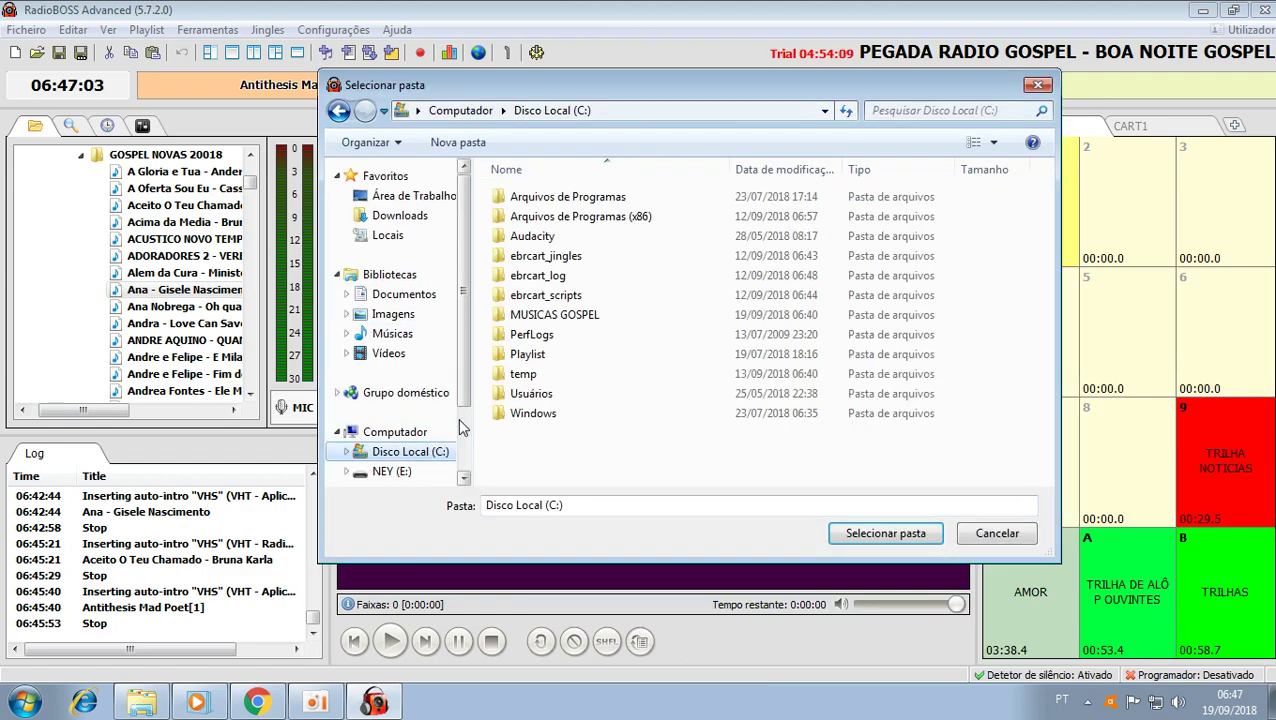
double_click(565, 314)
scroll(612, 398, "down", 2)
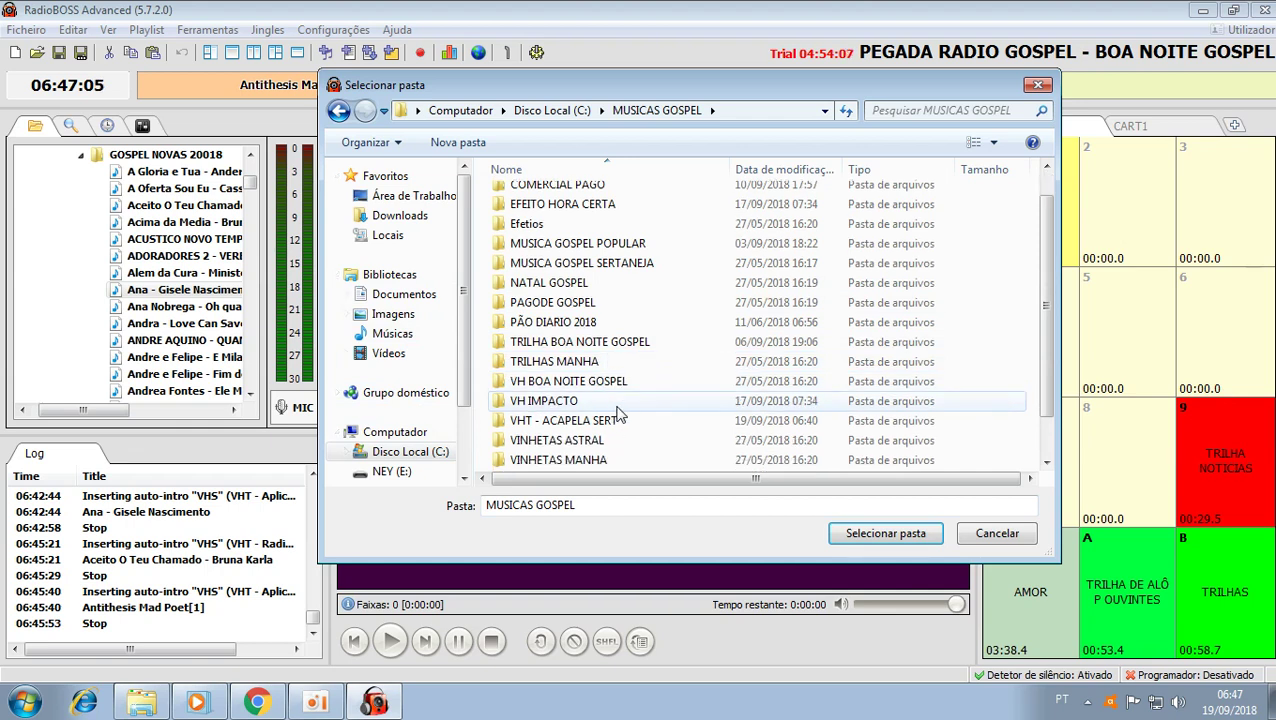
left_click(562, 408)
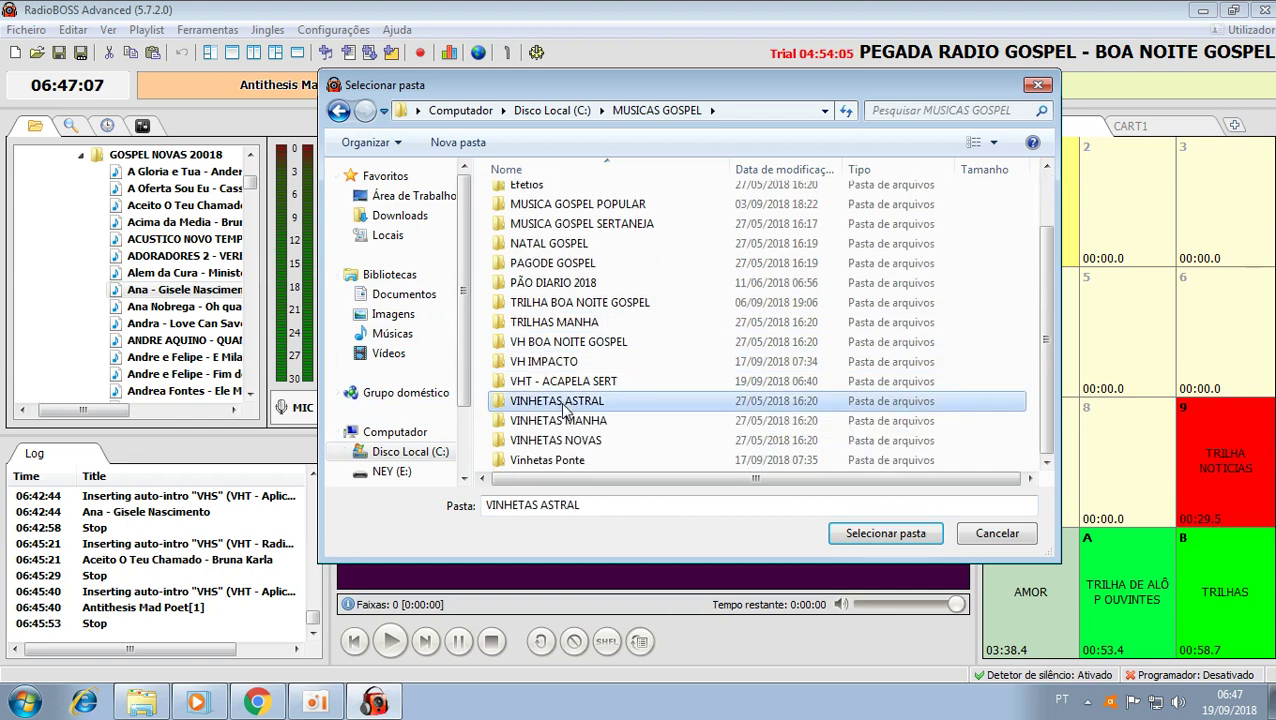
left_click(885, 536)
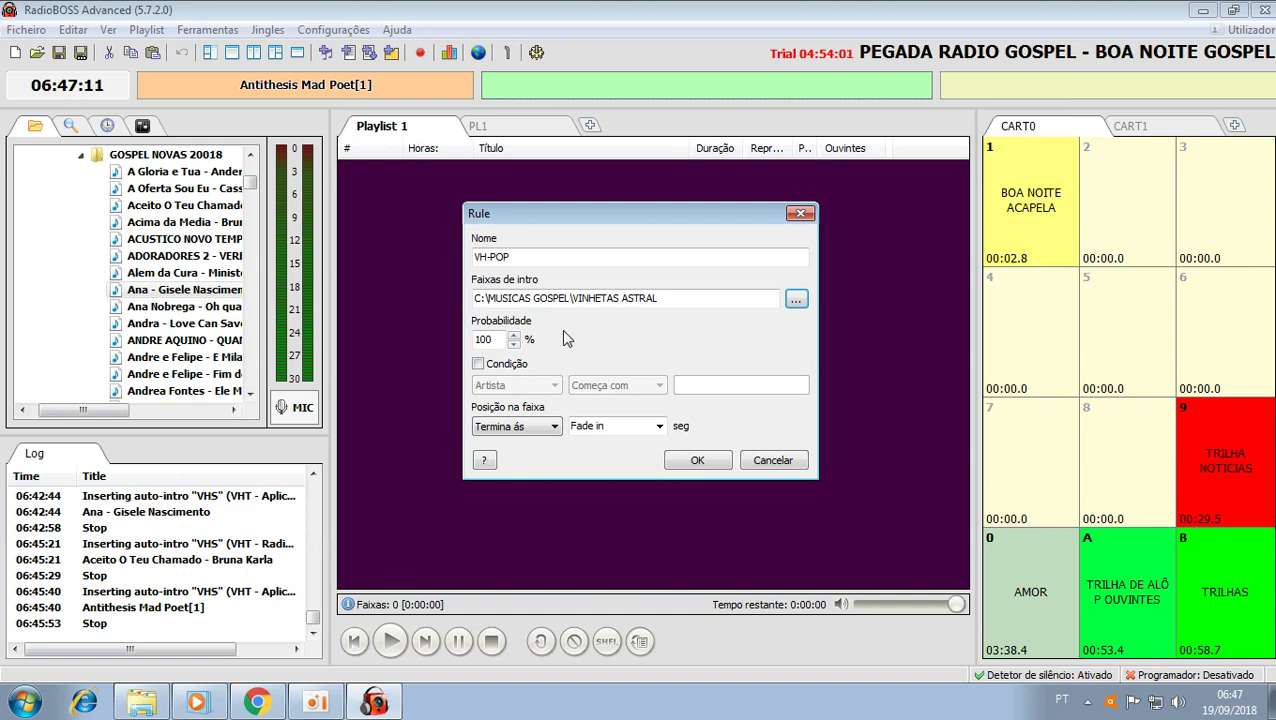
left_click(513, 257)
left_click_drag(486, 257, 473, 257)
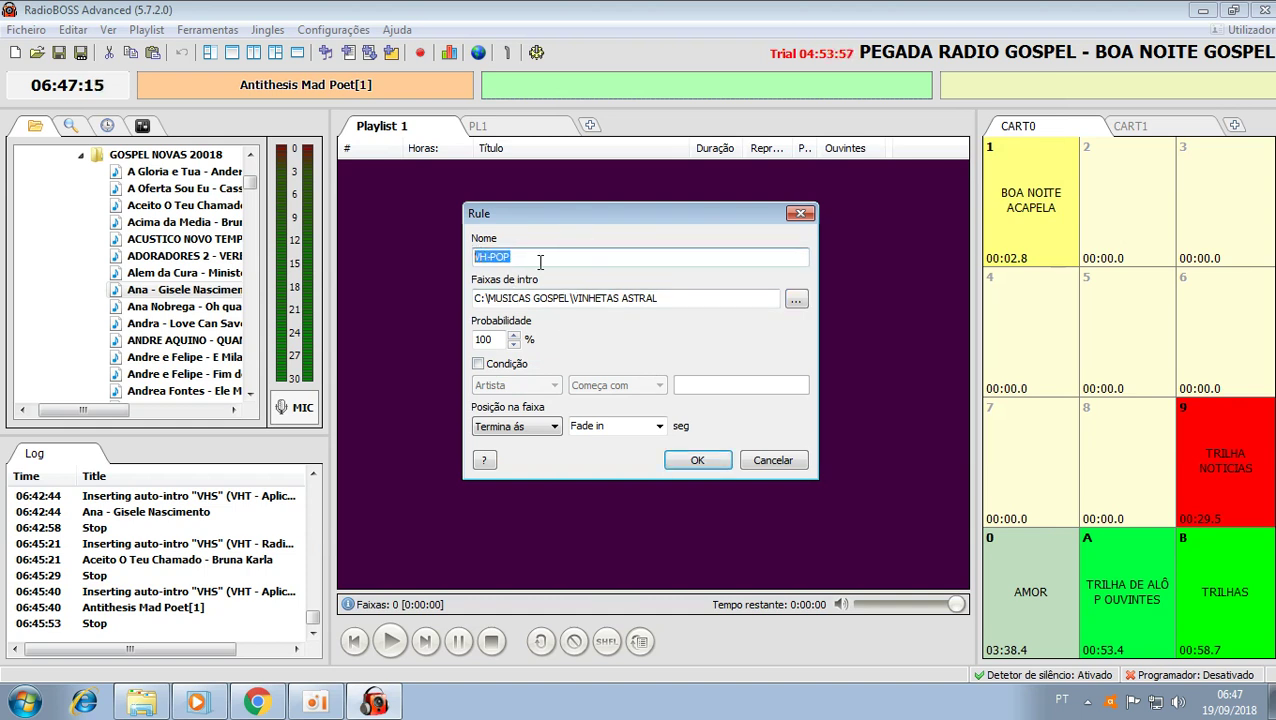
left_click(541, 258)
Step: Enable the rule's condition based on the file name (Nome do ficheiro) and set the track position to "Começa ás"
left_click(479, 366)
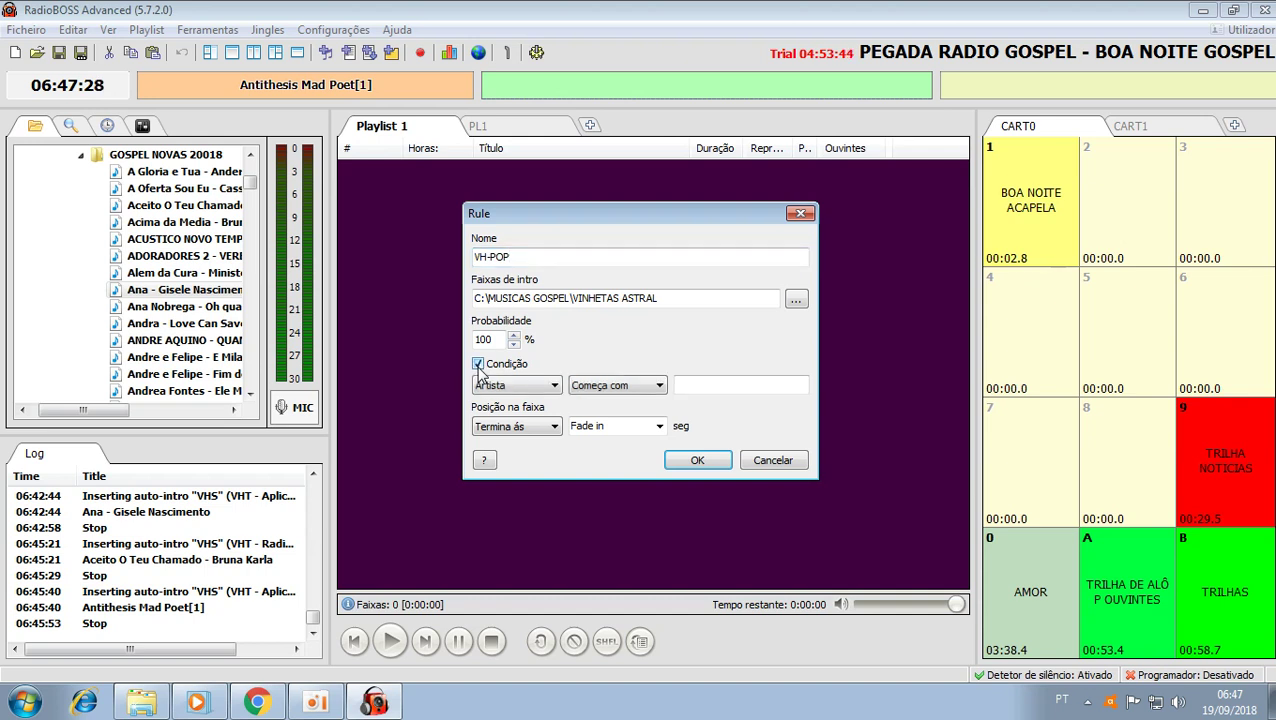
left_click(545, 428)
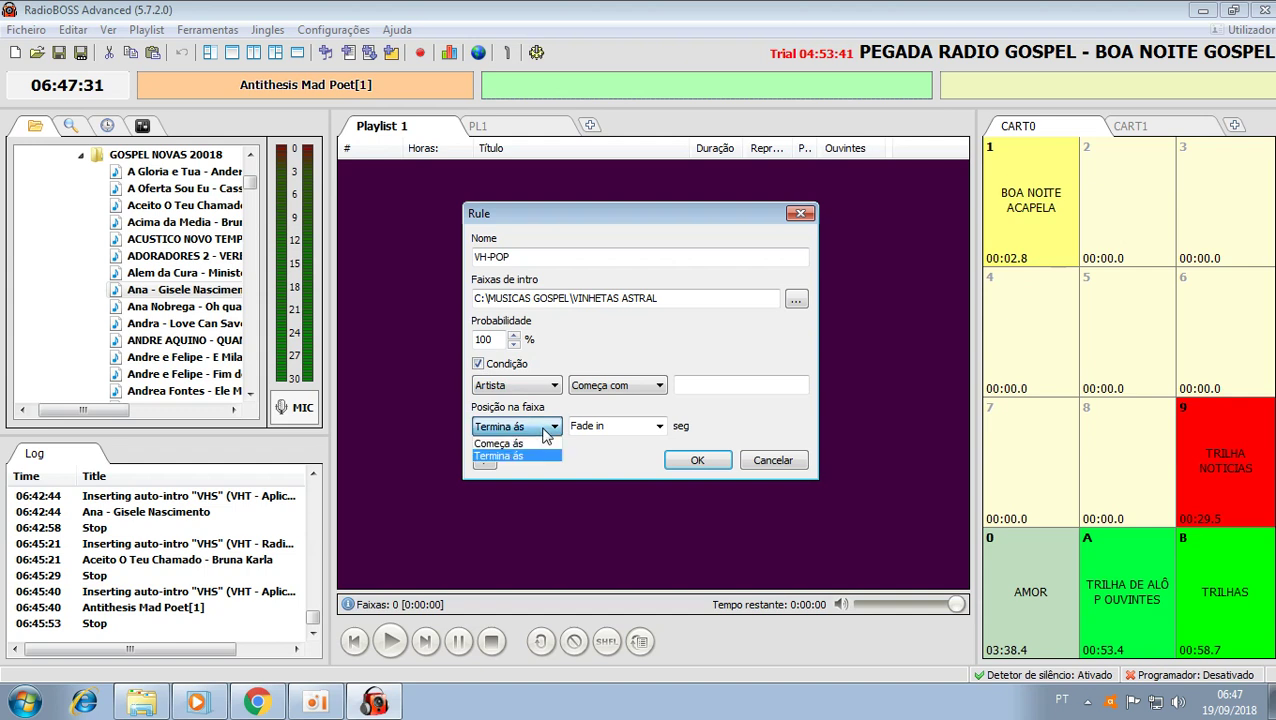
left_click(590, 343)
left_click(527, 428)
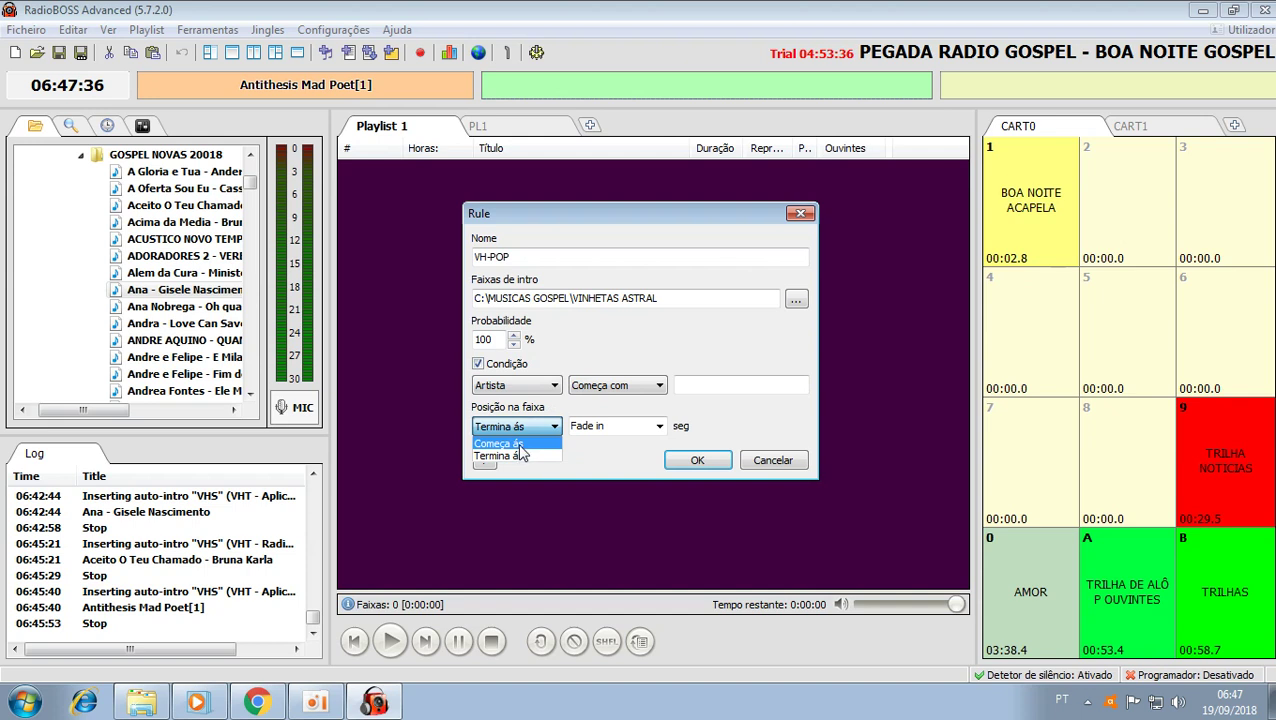
left_click(520, 446)
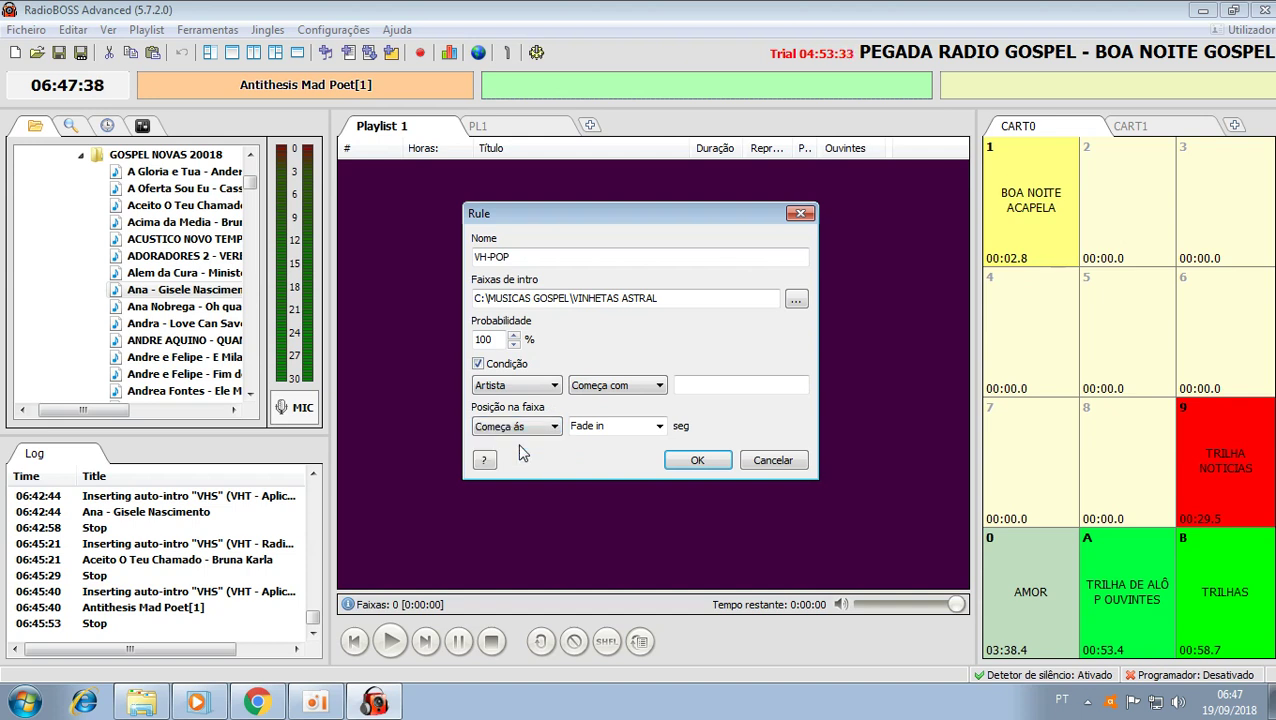
left_click(535, 390)
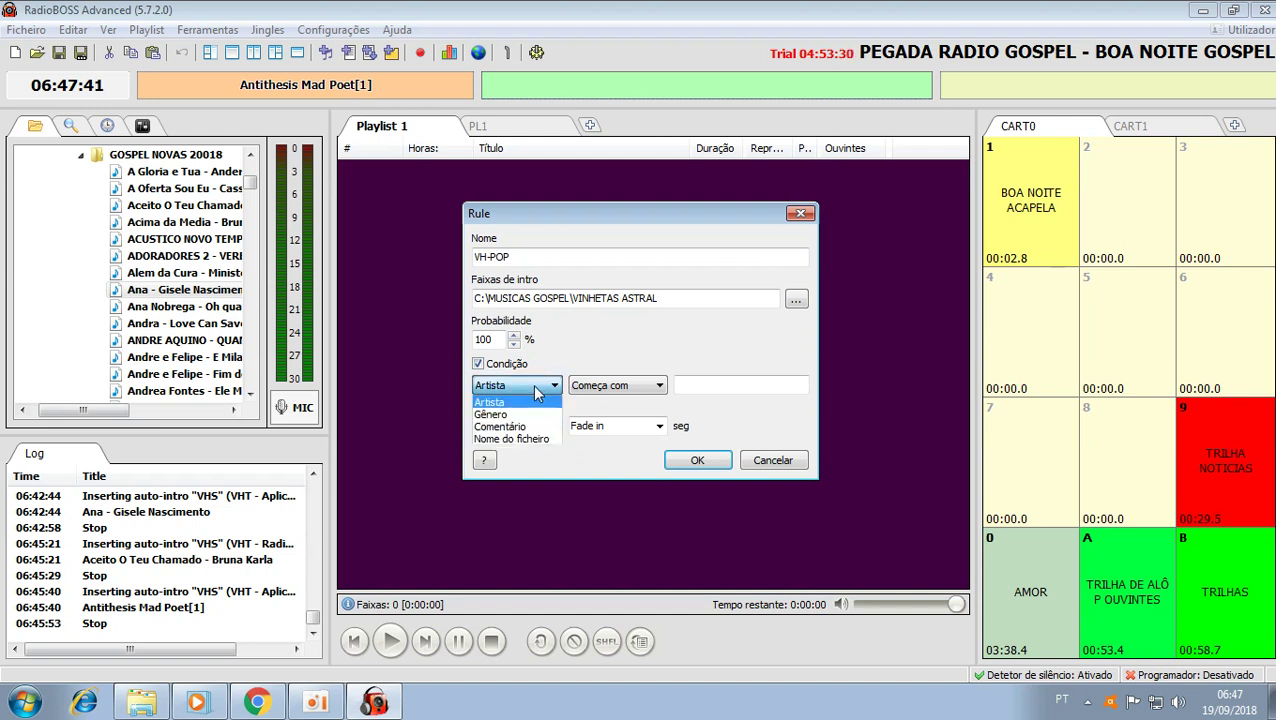
left_click(508, 440)
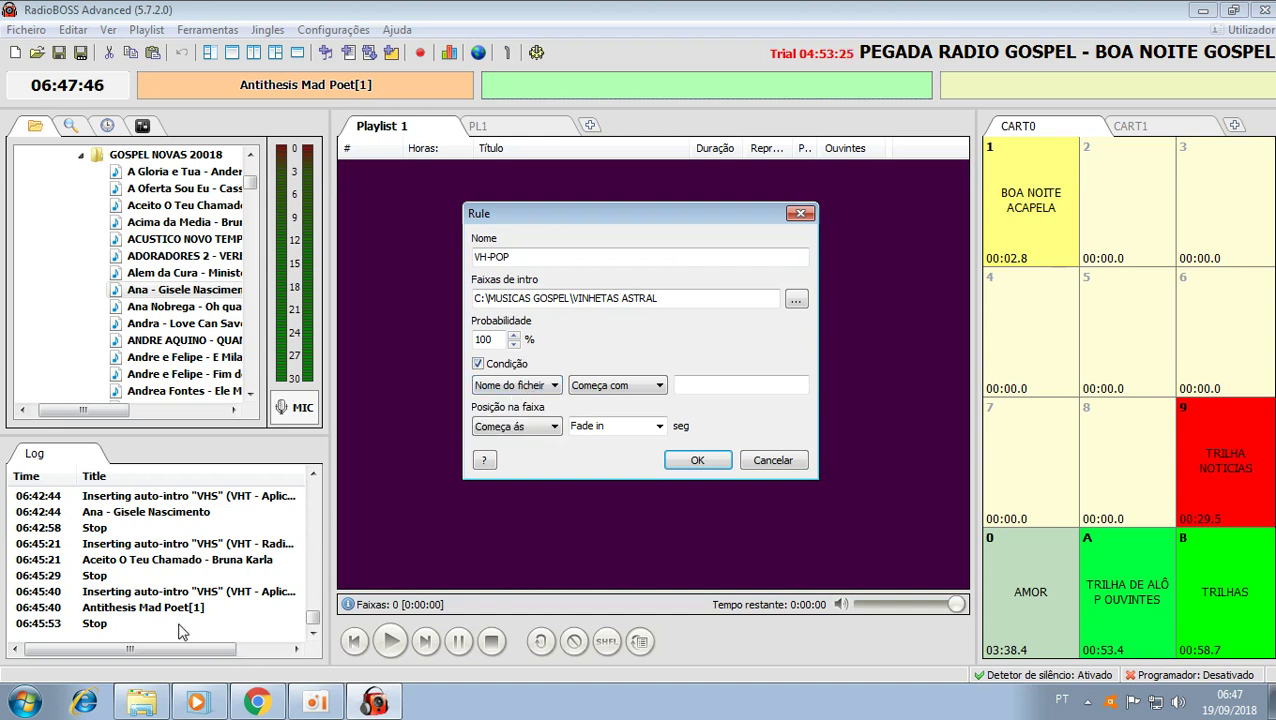
Step: Switch to Windows Explorer and open C:\MUSICAS GOSPEL\MUSICA GOSPEL POPULAR\GOSPEL NOVAS 20018
left_click(140, 706)
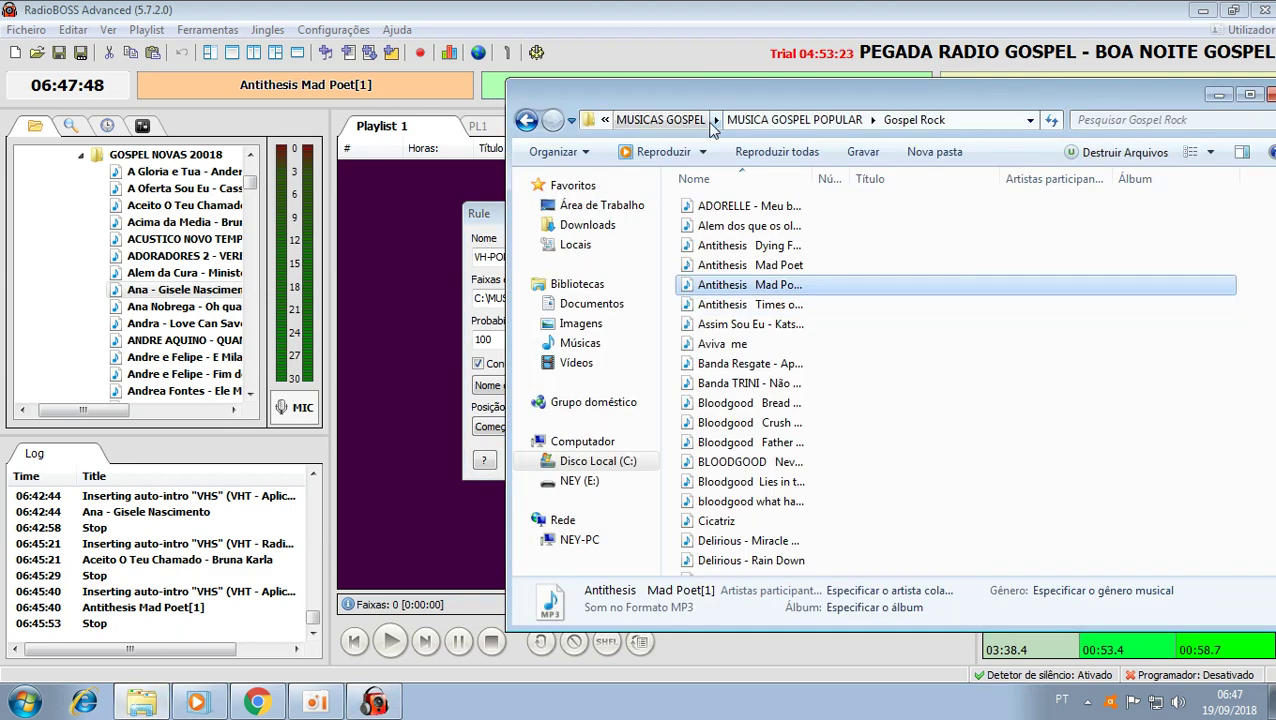
left_click_drag(718, 66, 482, 68)
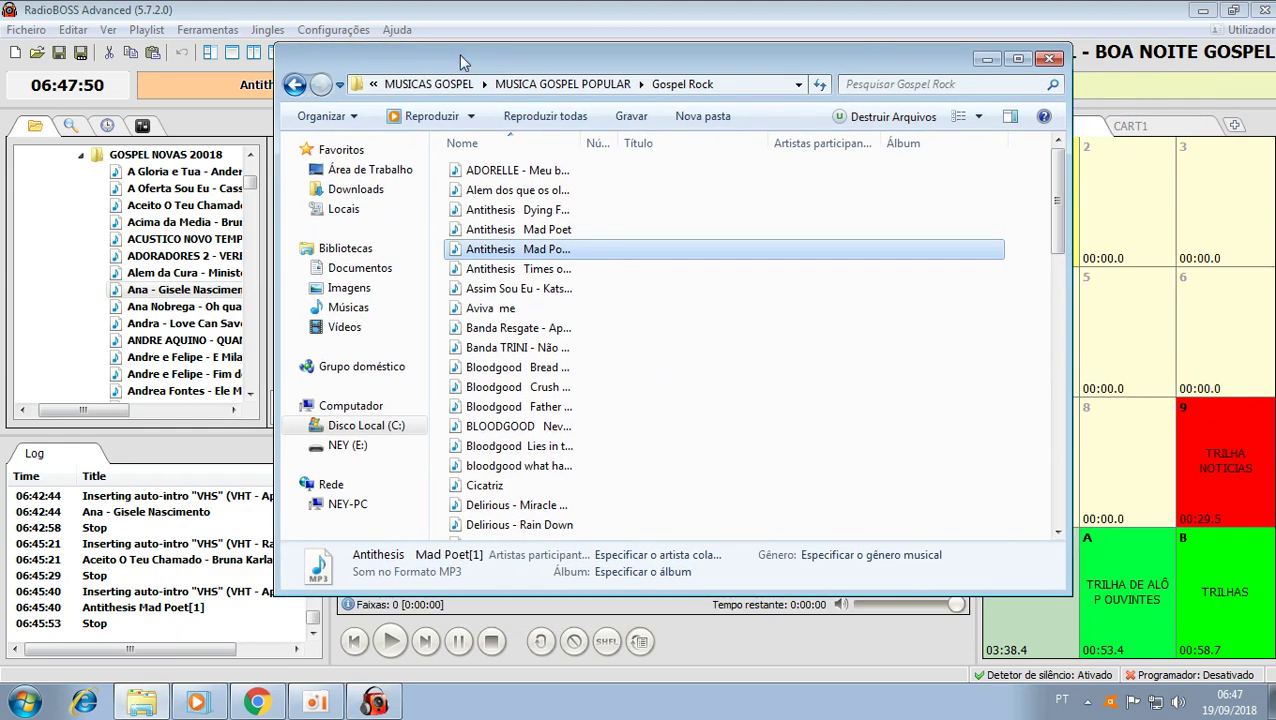
left_click_drag(697, 70, 669, 71)
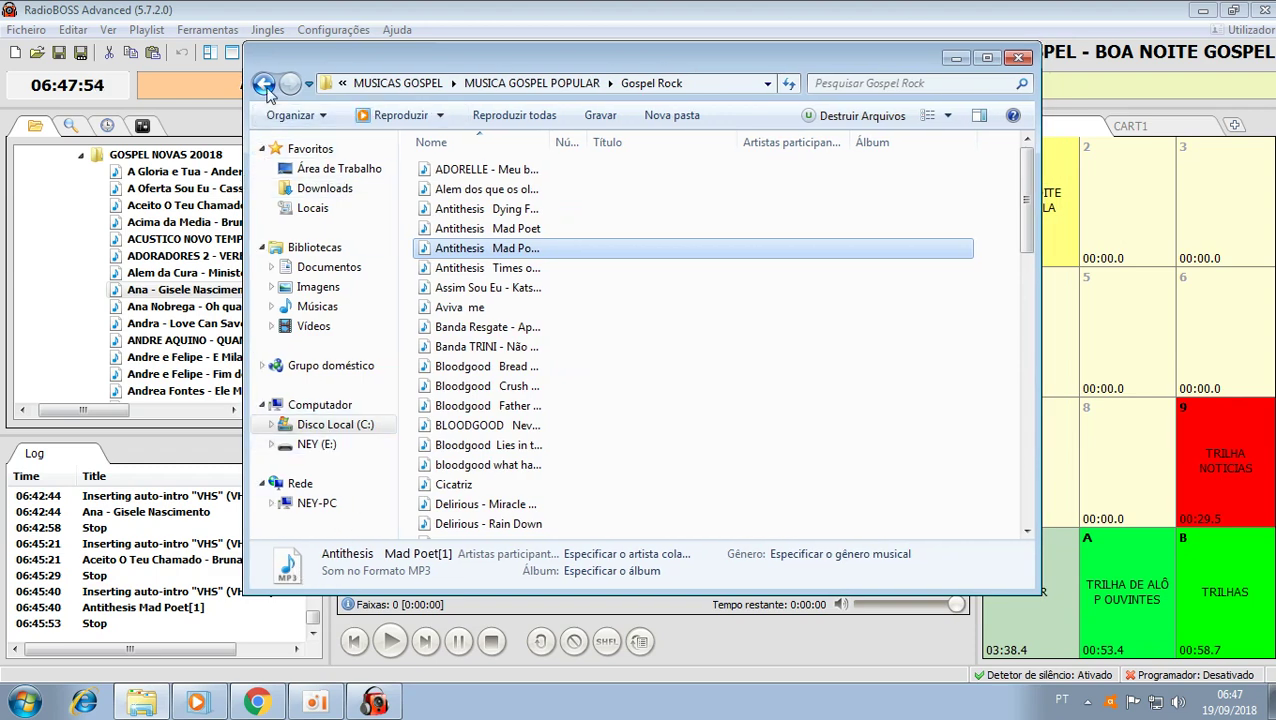
left_click(333, 430)
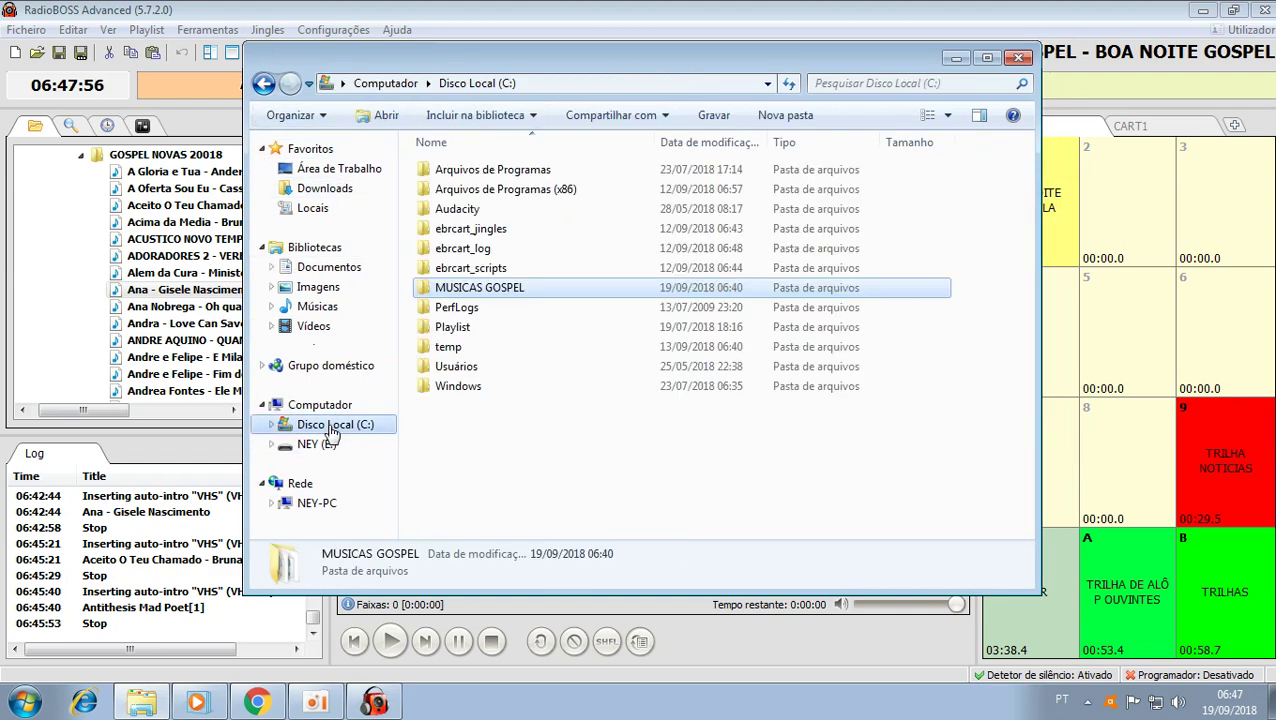
double_click(494, 293)
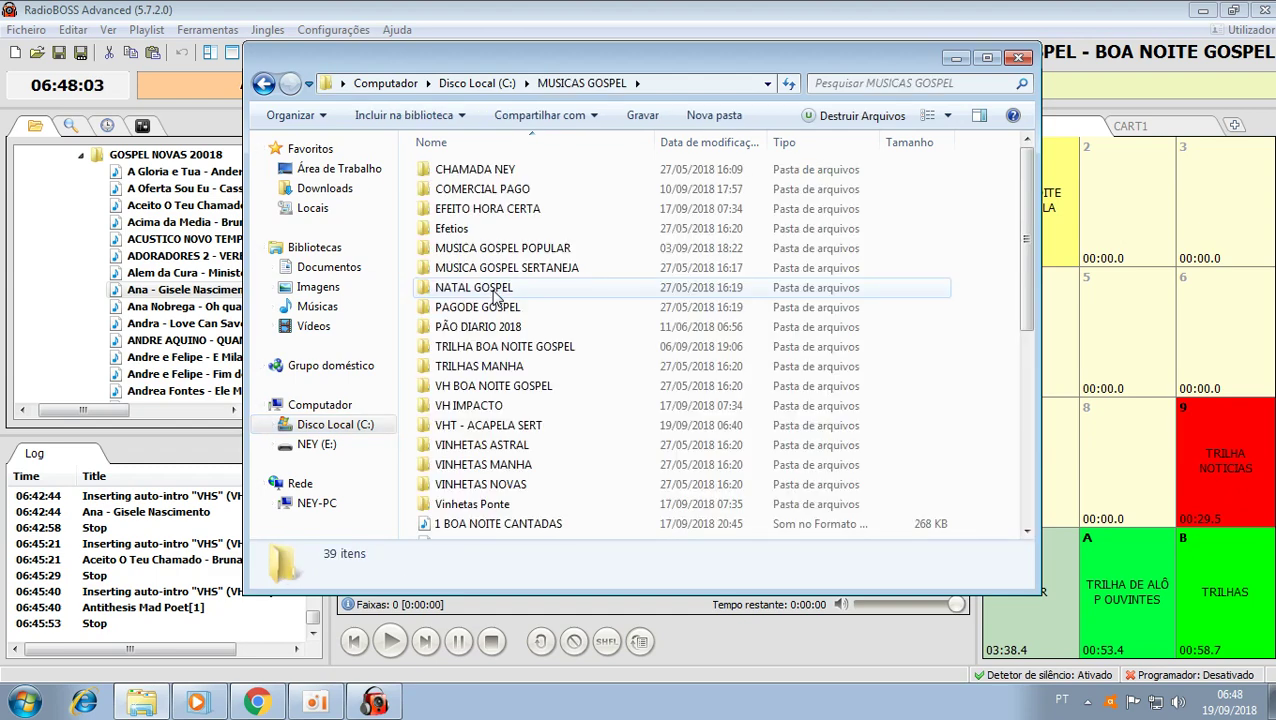
left_click(511, 252)
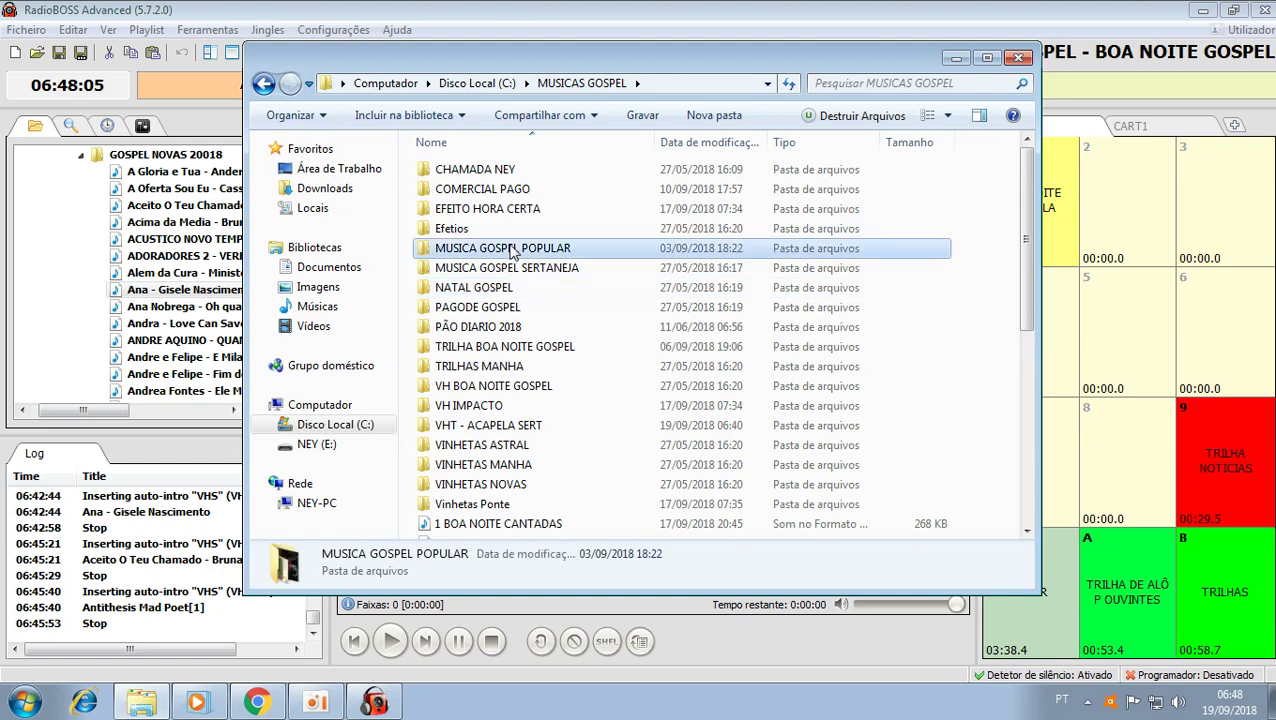
double_click(511, 252)
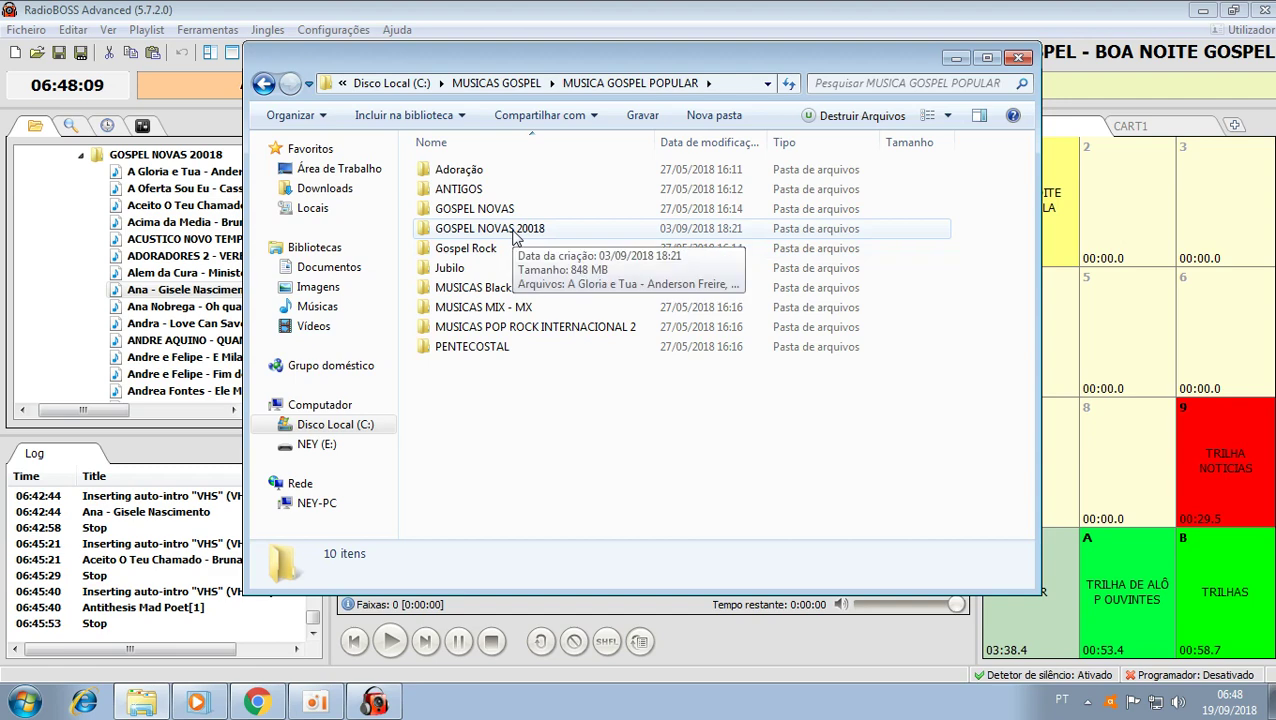
double_click(514, 230)
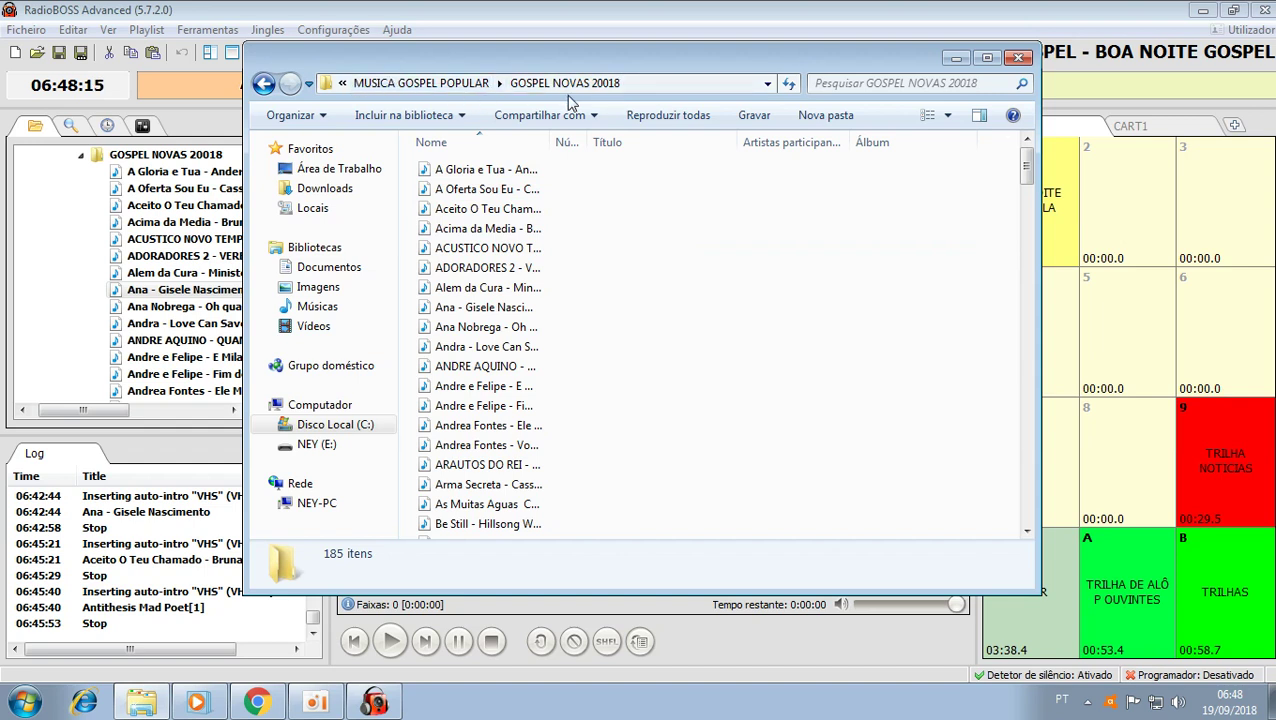
left_click(640, 85)
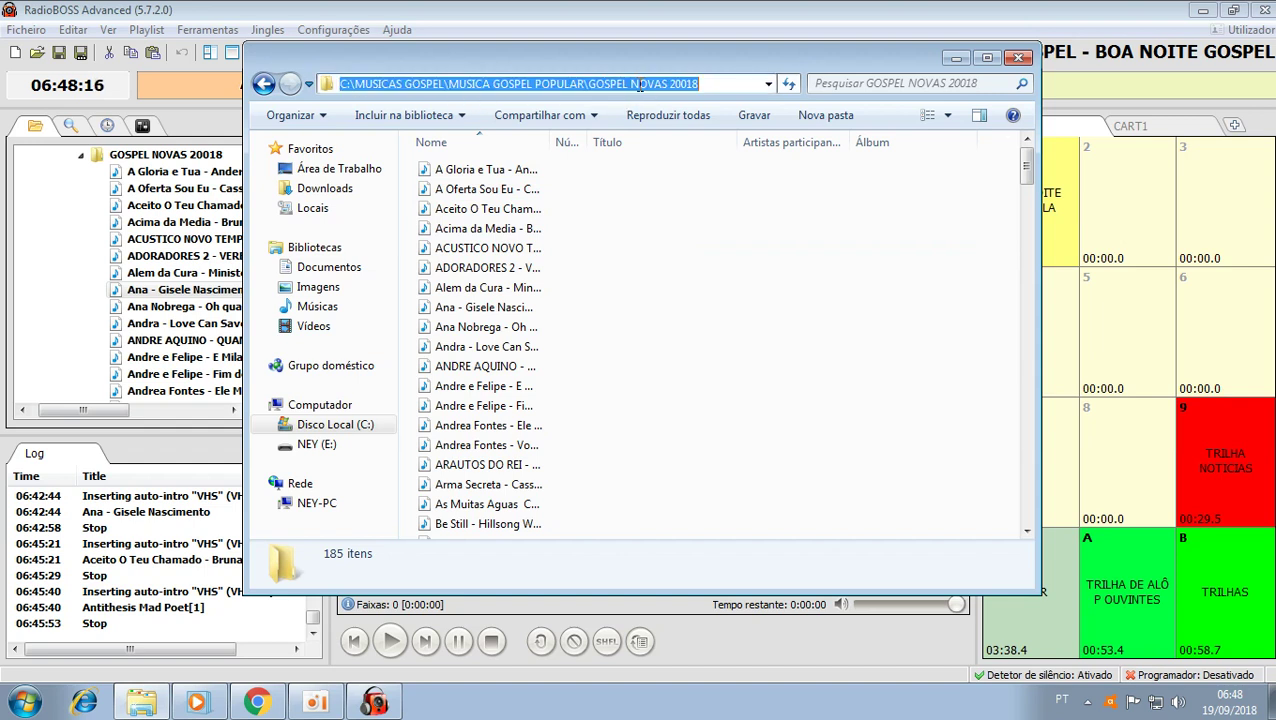
left_click(737, 83)
double_click(737, 83)
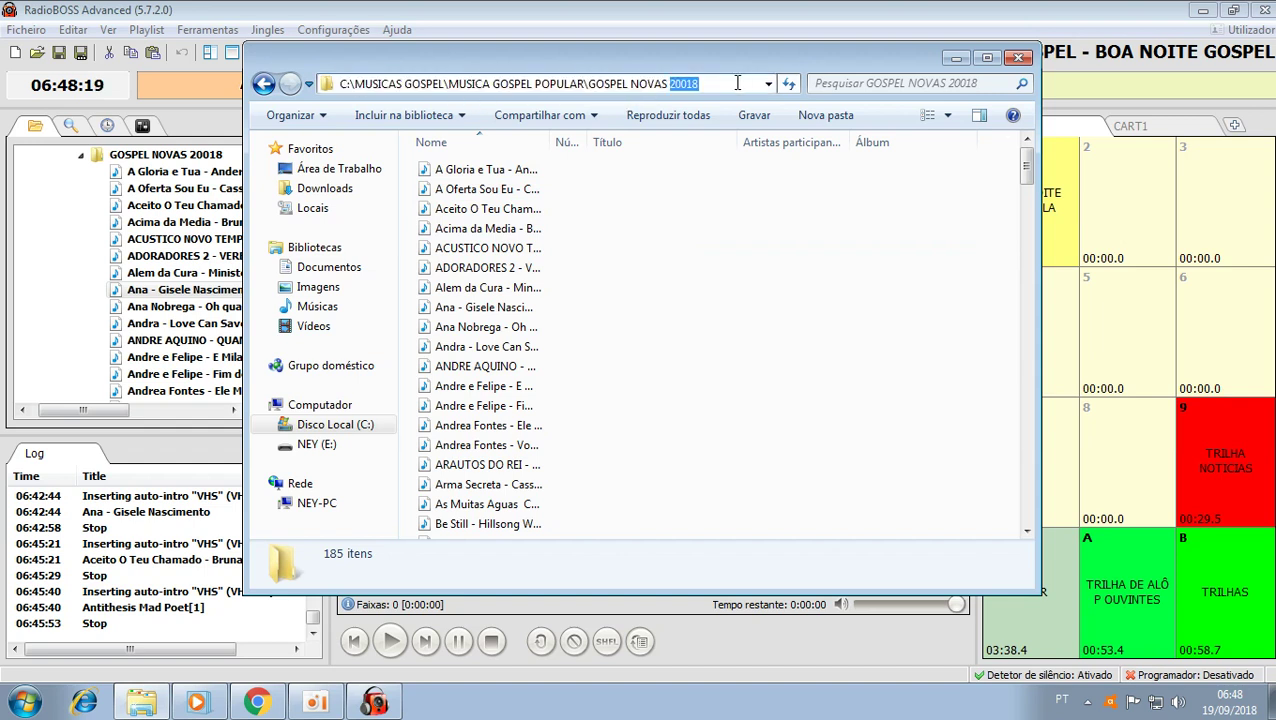
left_click(737, 83)
left_click(263, 84)
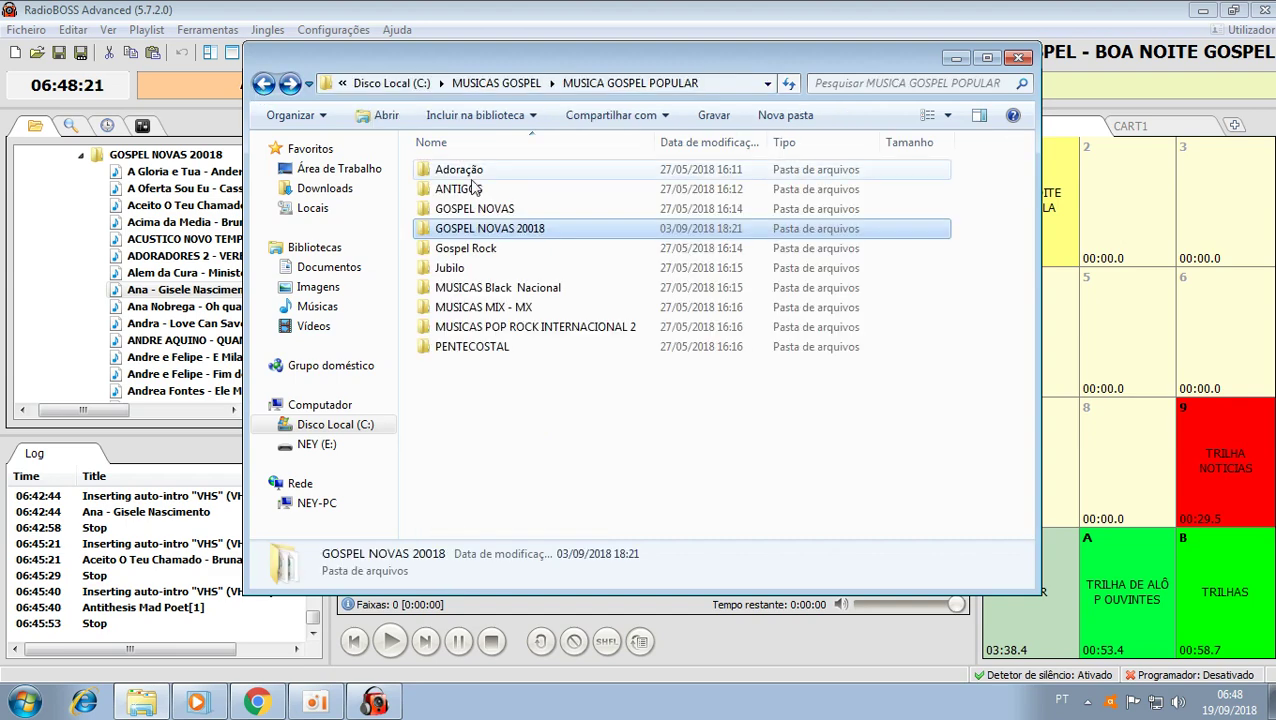
double_click(497, 230)
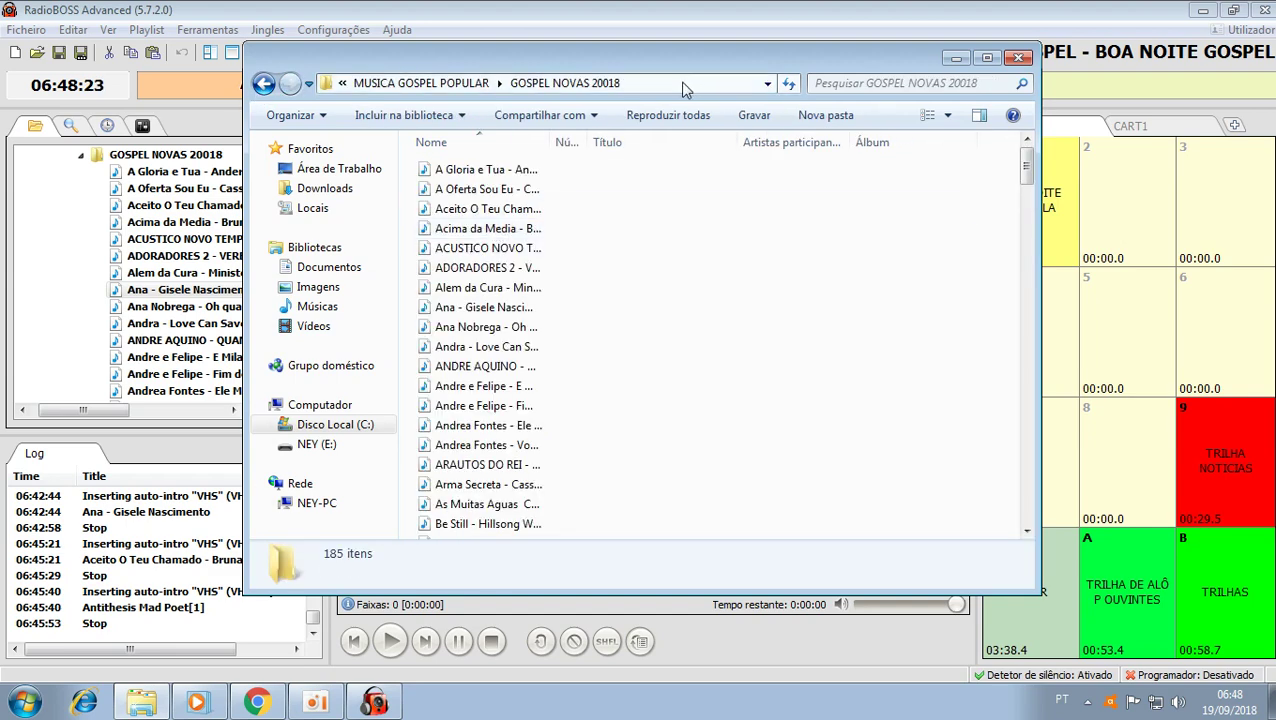
Step: Copy the full path of the GOSPEL NOVAS 20018 folder
left_click(684, 83)
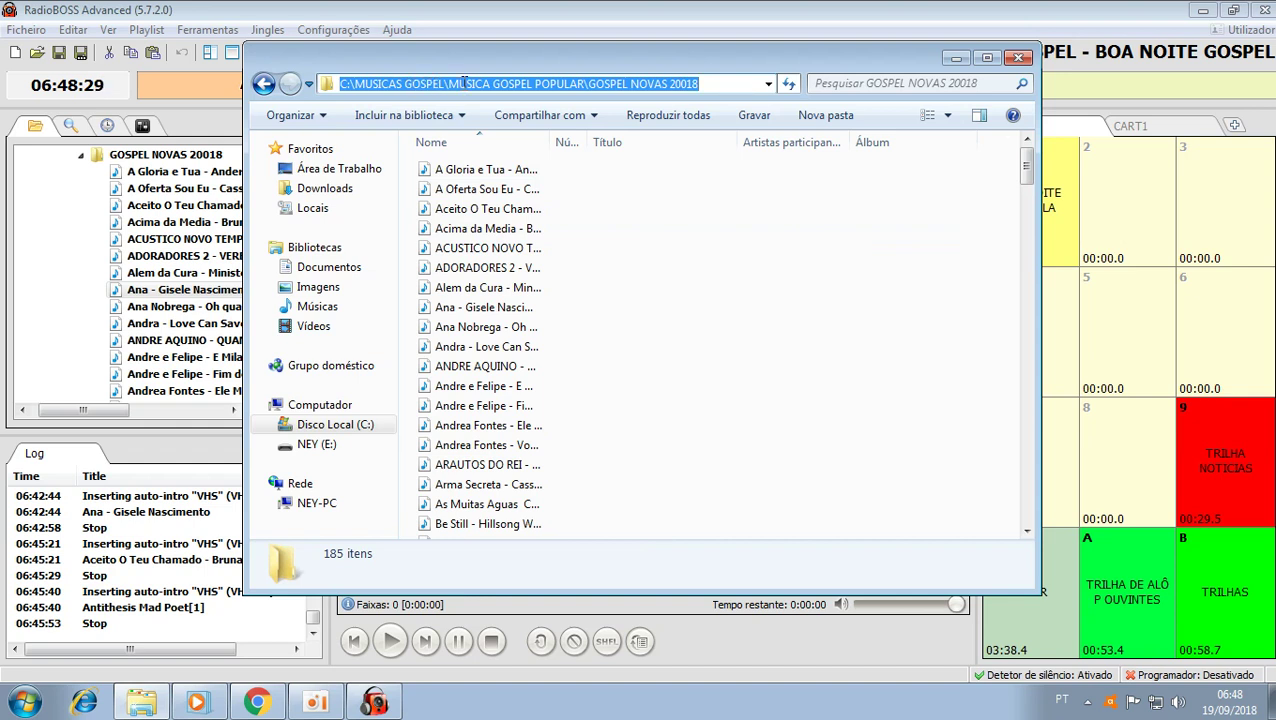
right_click(515, 83)
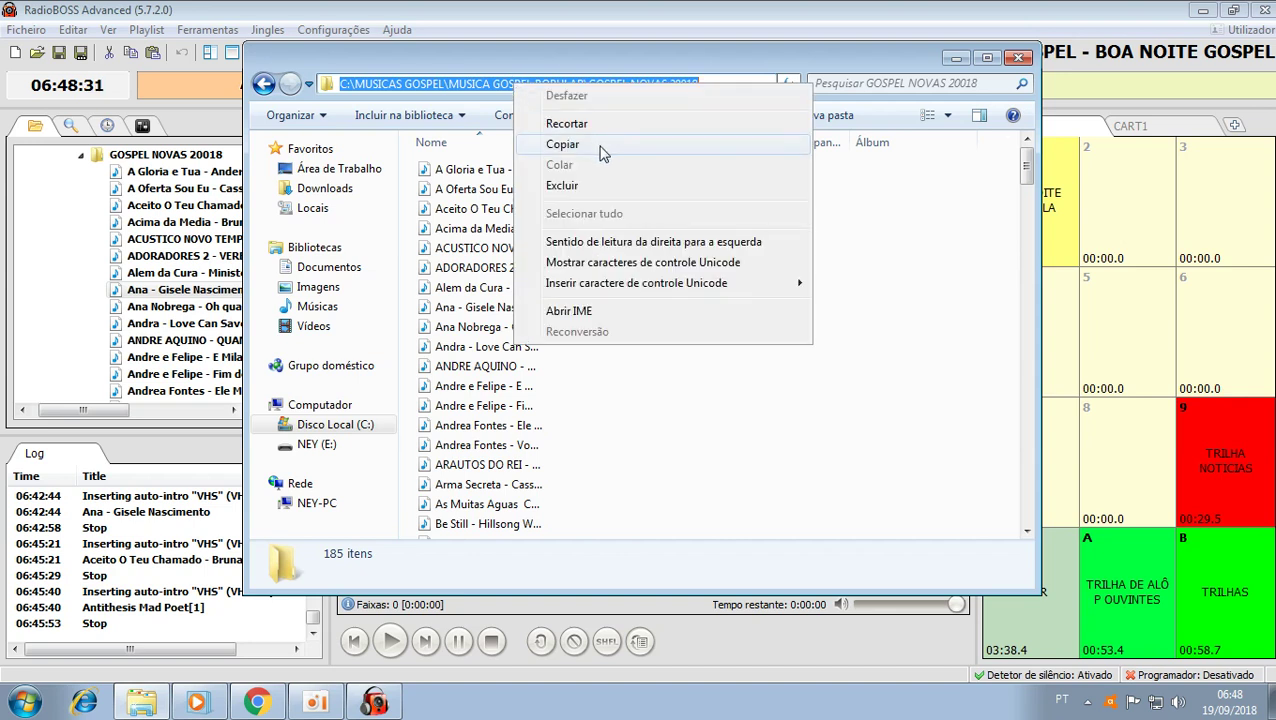
left_click(576, 151)
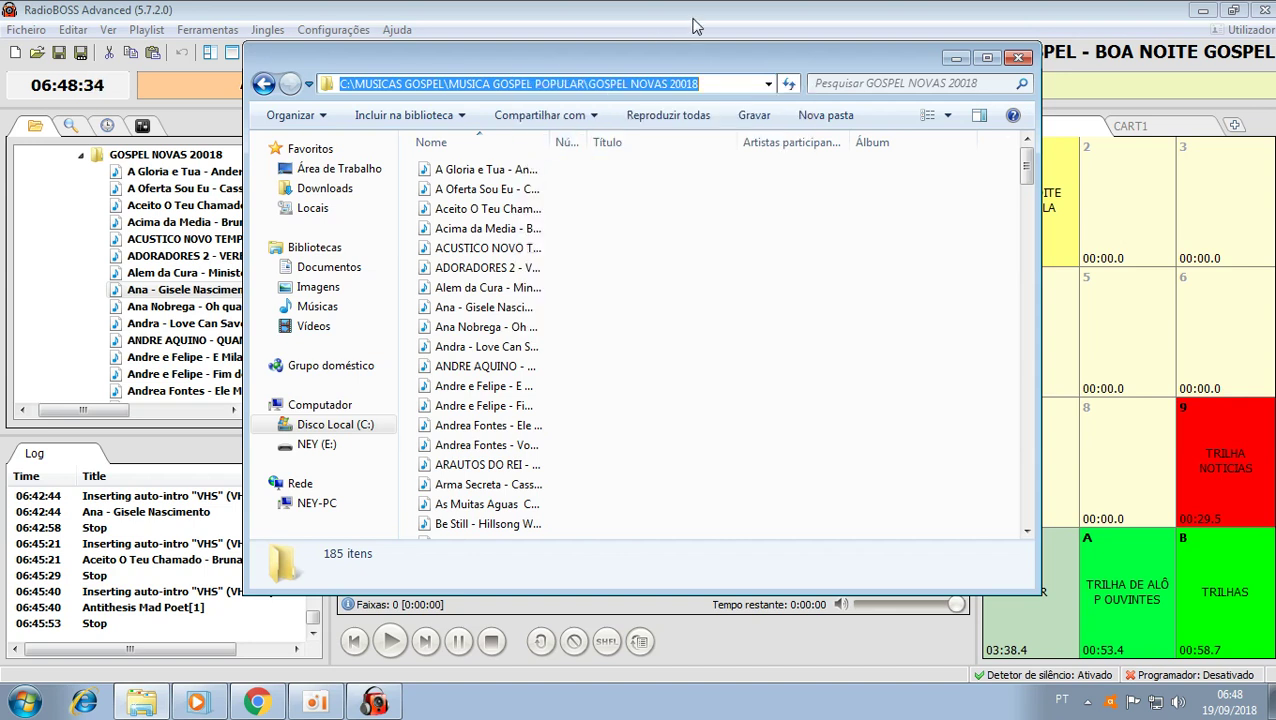
right_click(655, 89)
left_click(700, 157)
Step: Switch back to RadioBOSS, paste the copied folder path as the "Começa com" condition value, and save the VH-POP rule
left_click(706, 12)
left_click(693, 387)
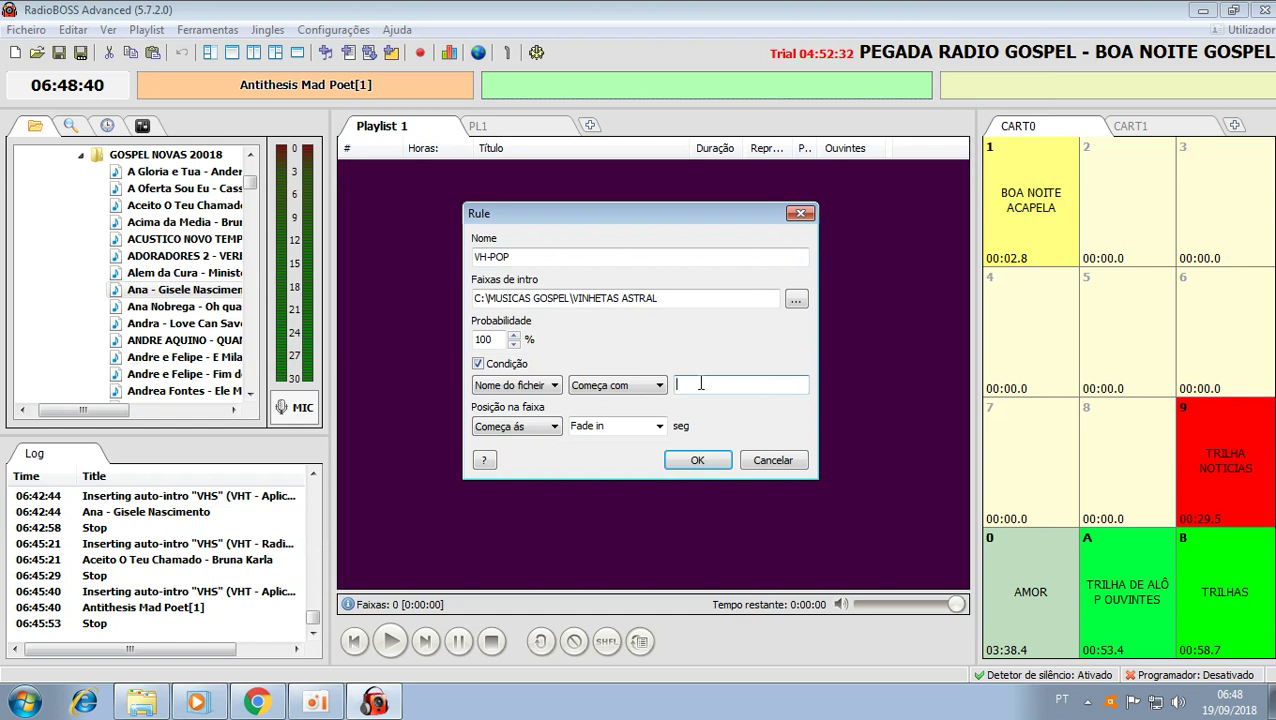
right_click(700, 383)
left_click(740, 466)
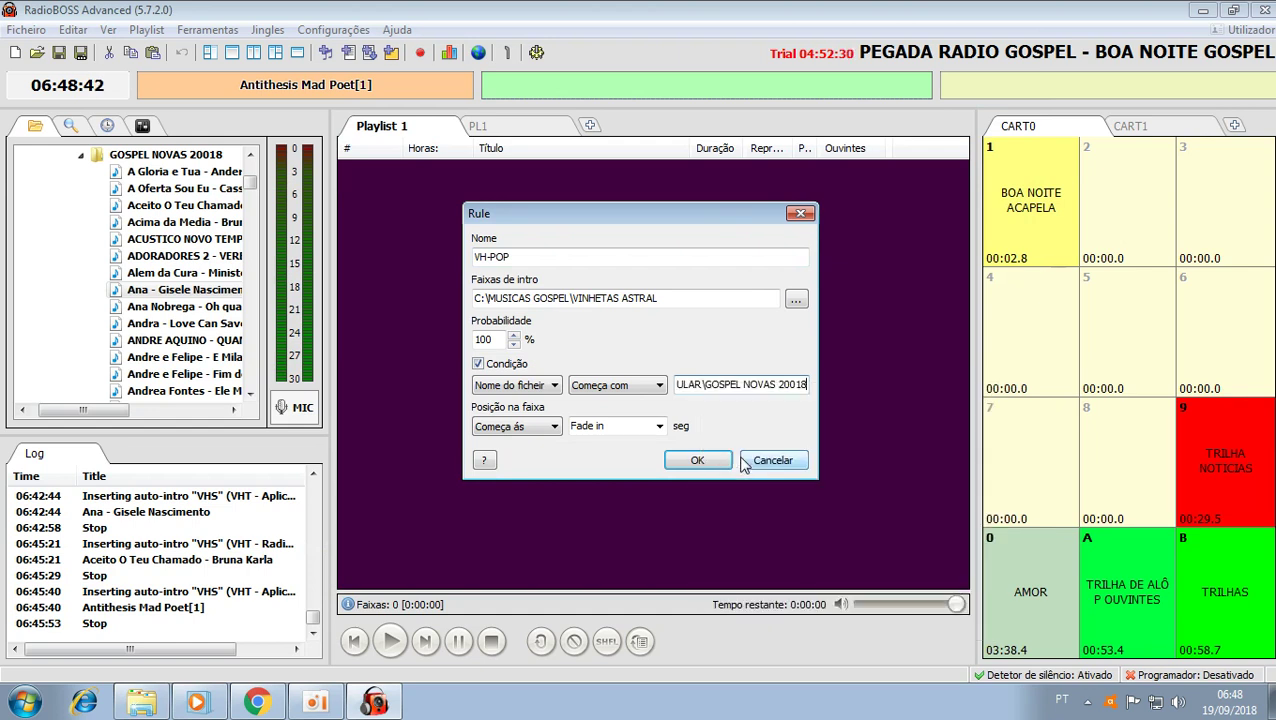
left_click(659, 386)
left_click(141, 702)
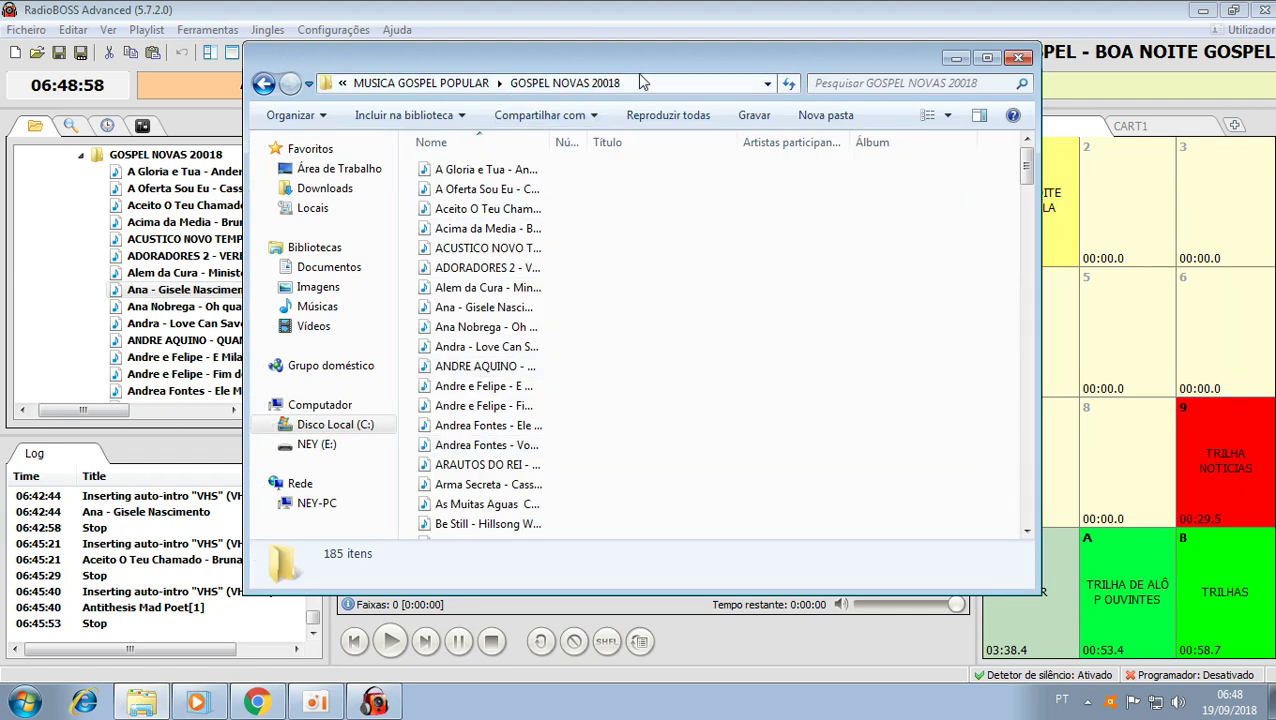
left_click(570, 14)
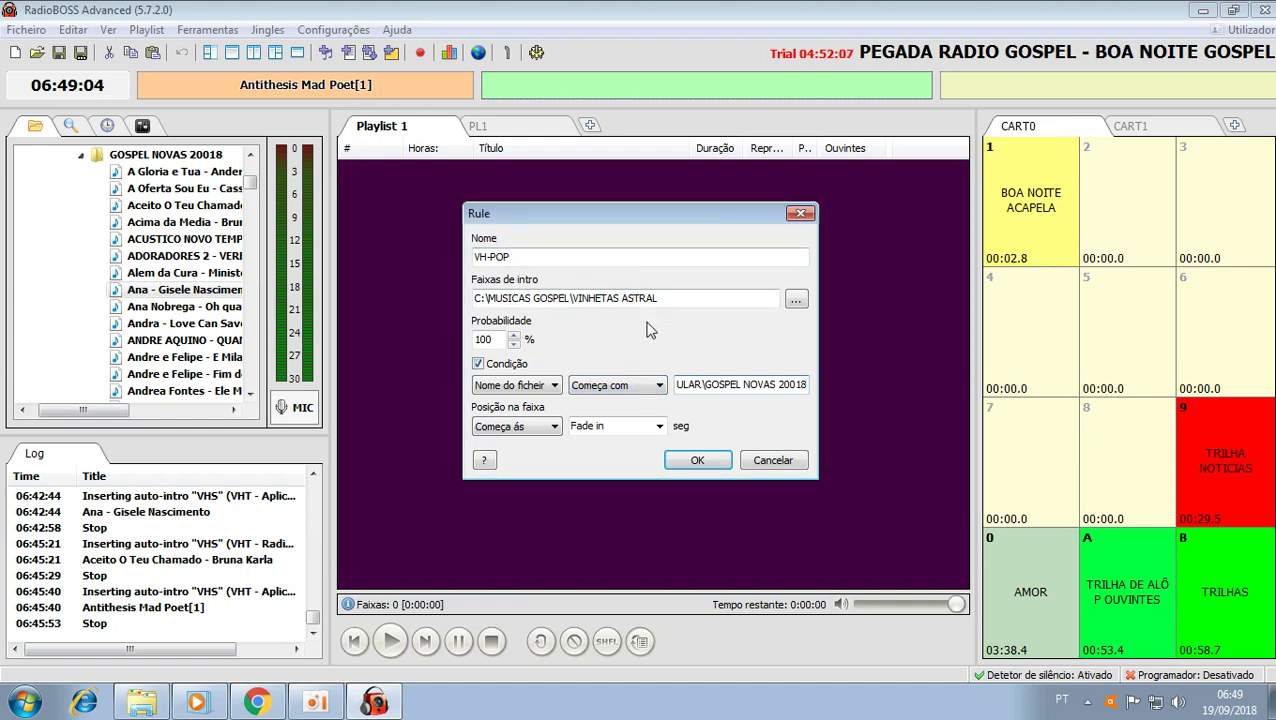
left_click(694, 468)
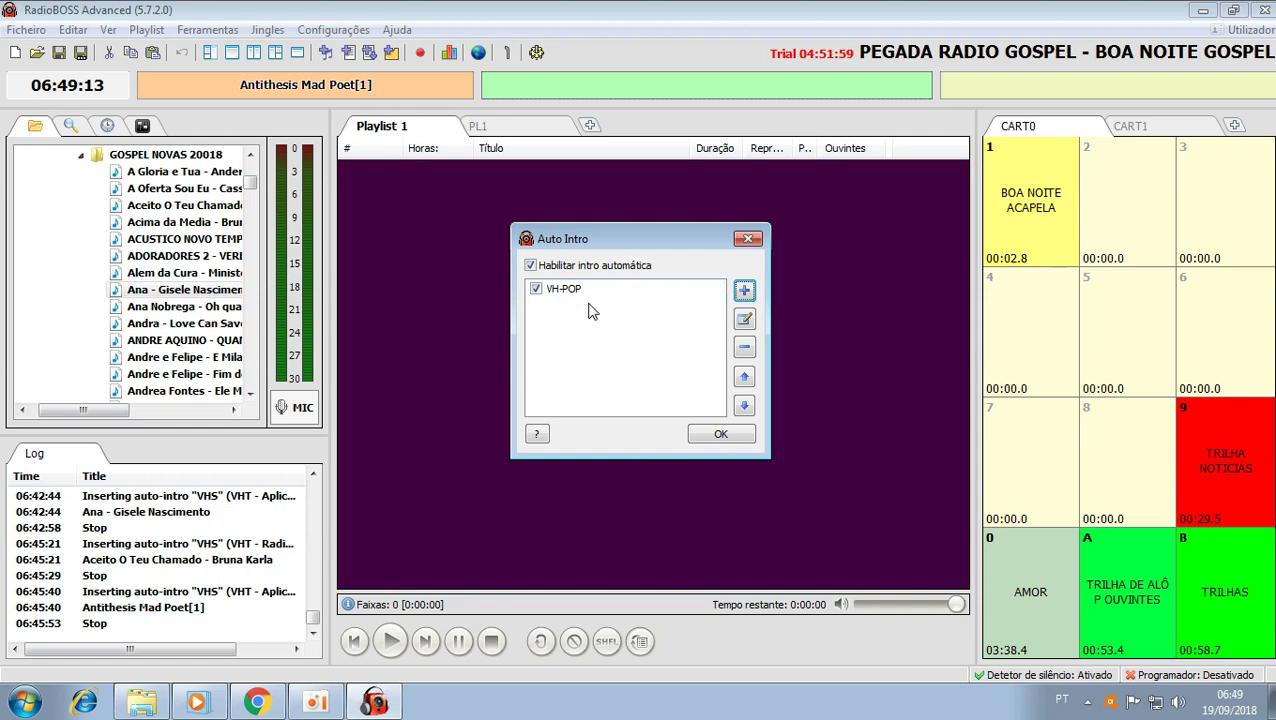
Step: Add another auto intro rule and name it VH-SERT
left_click(744, 292)
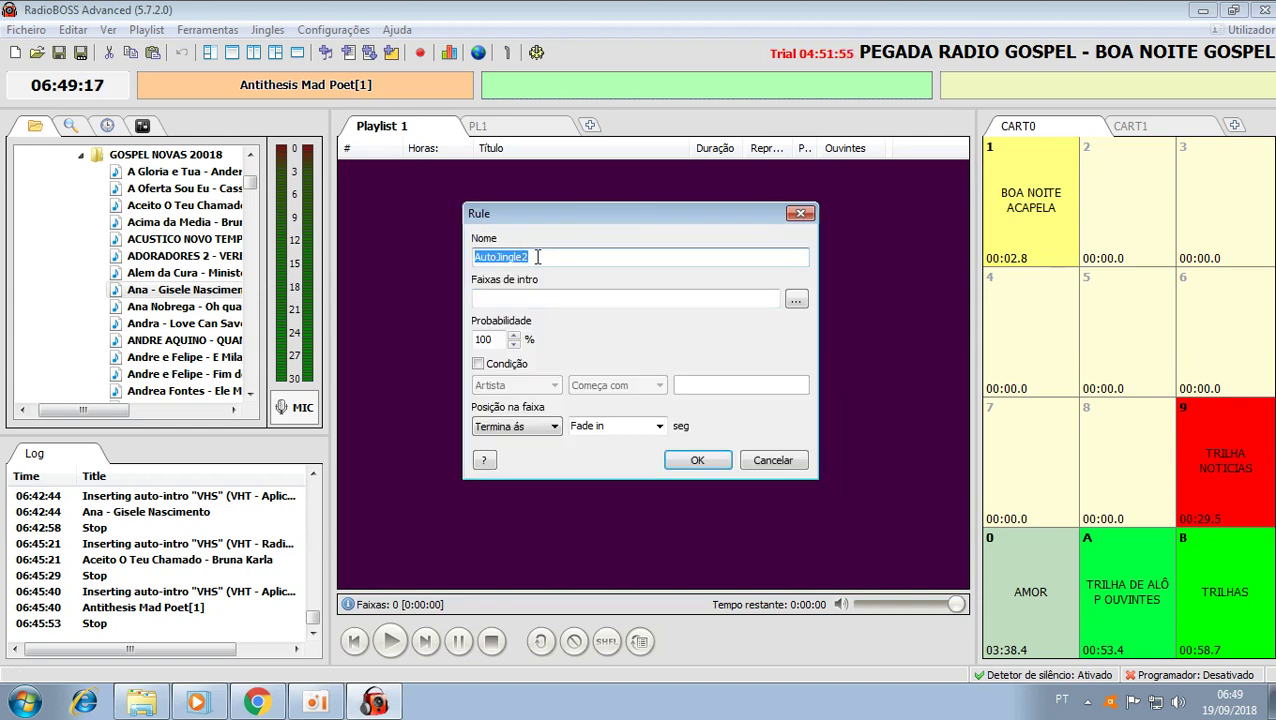
type("VH")
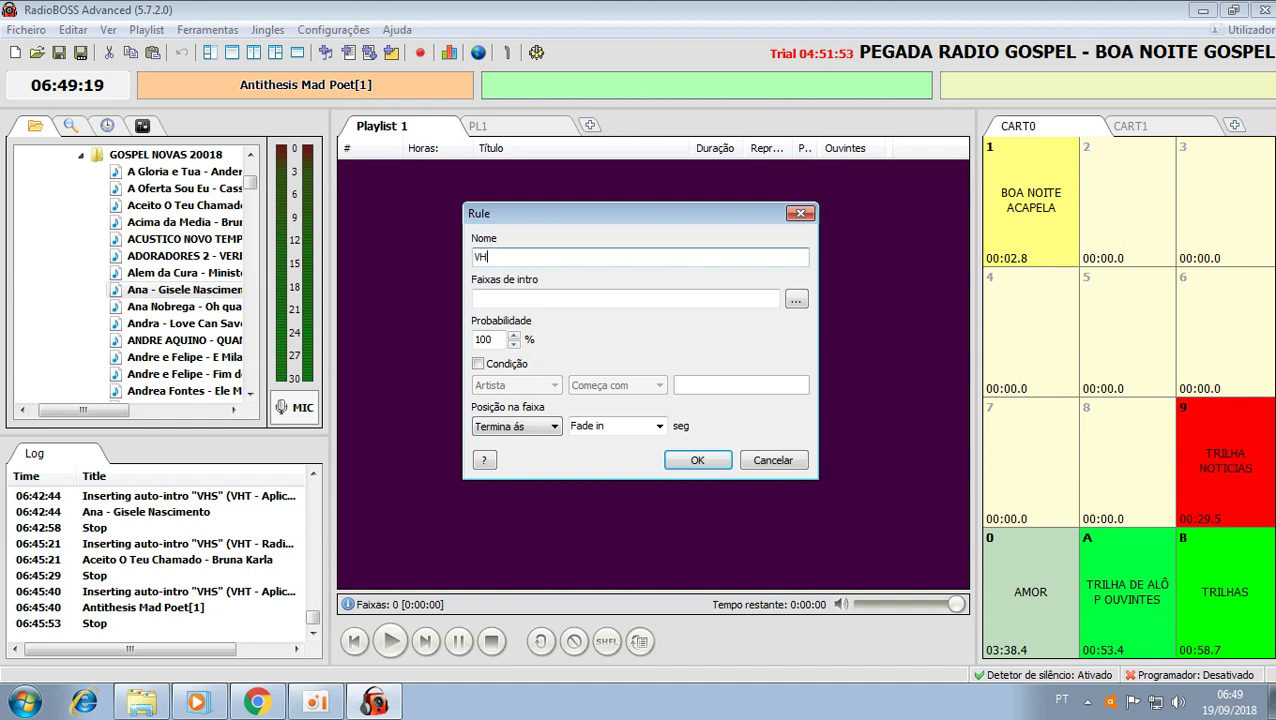
type("-SERT")
Step: Set the rule's intro tracks to the folder C:\MUSICAS GOSPEL\VHT - ACAPELA SERT
left_click(797, 302)
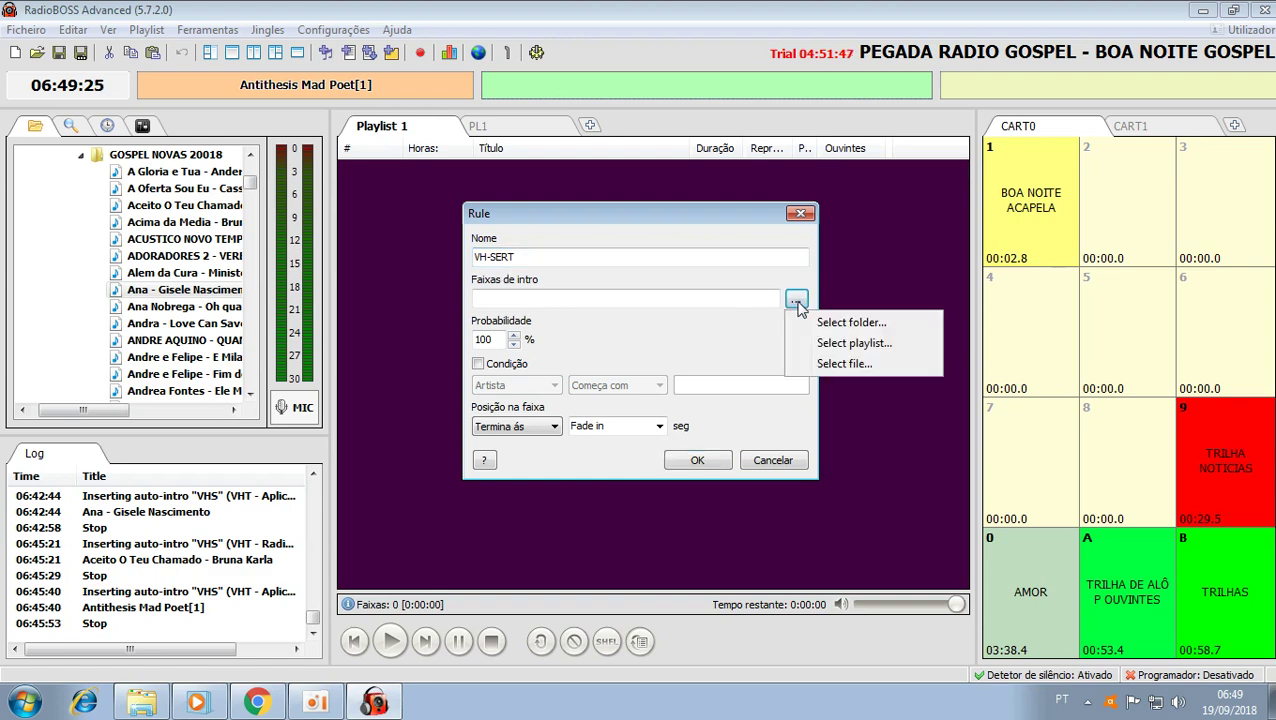
left_click(828, 322)
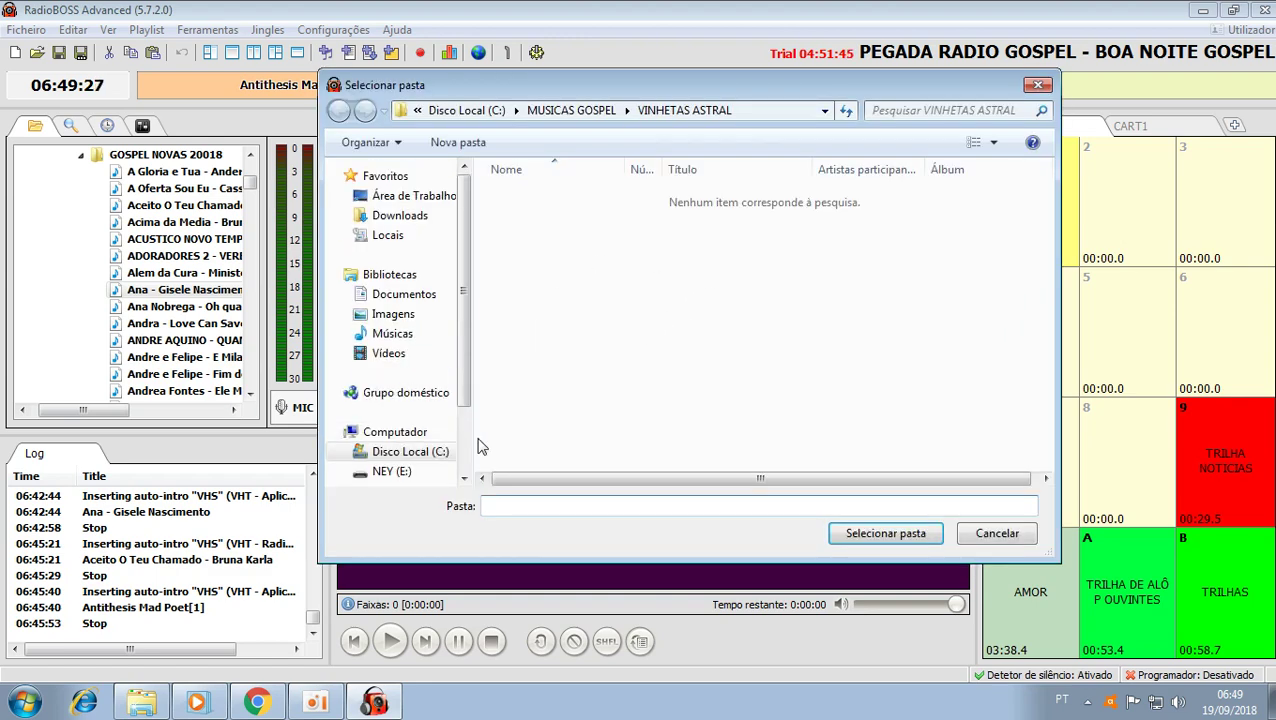
left_click(410, 452)
left_click(578, 316)
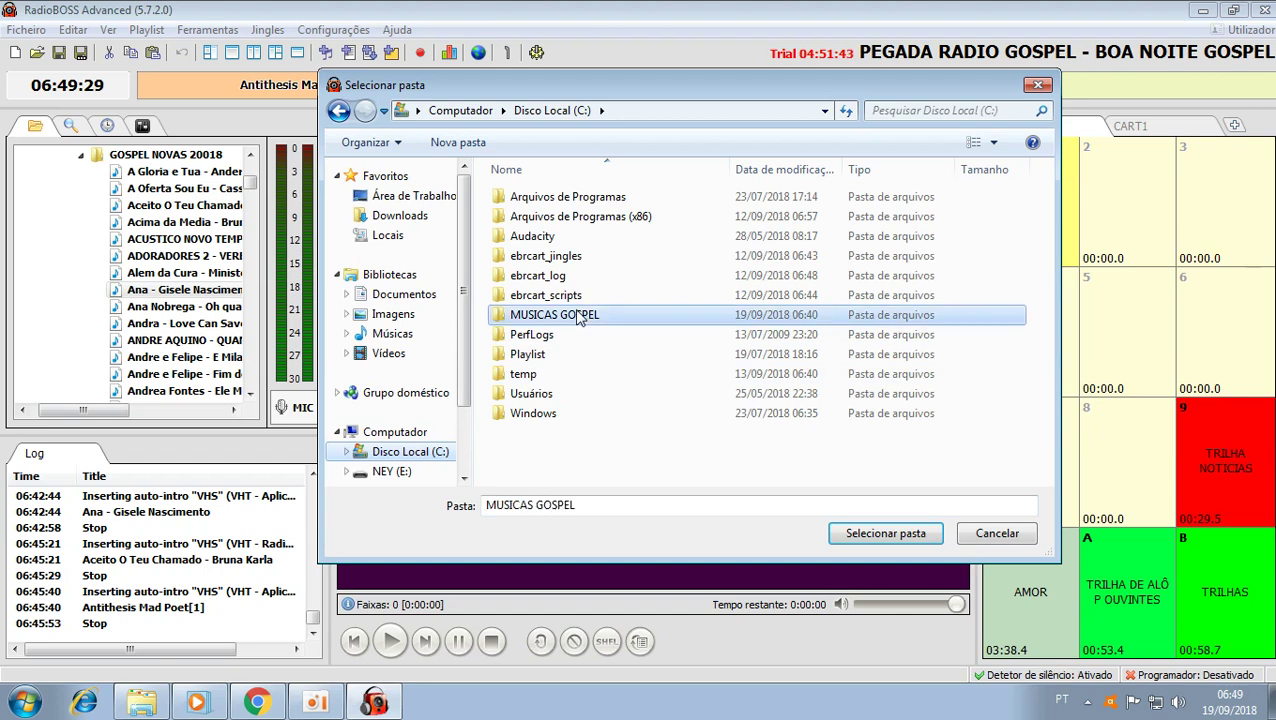
double_click(578, 316)
scroll(597, 400, "down", 2)
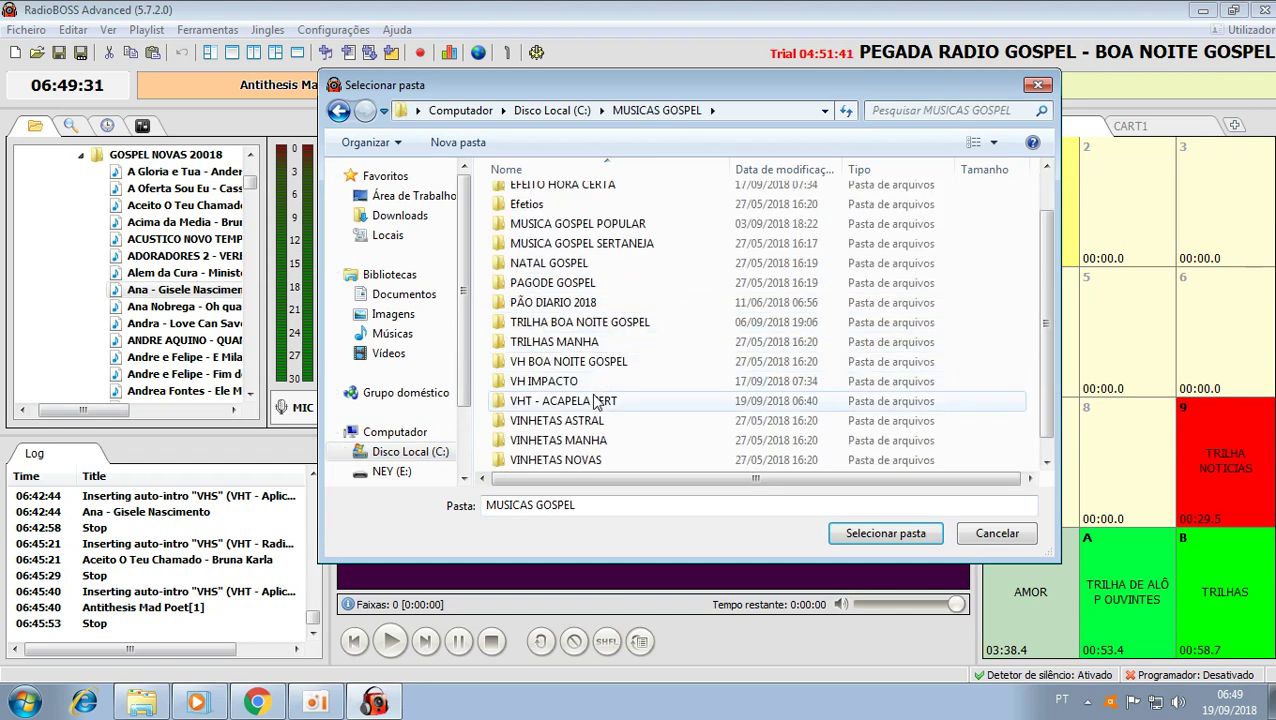
left_click(594, 400)
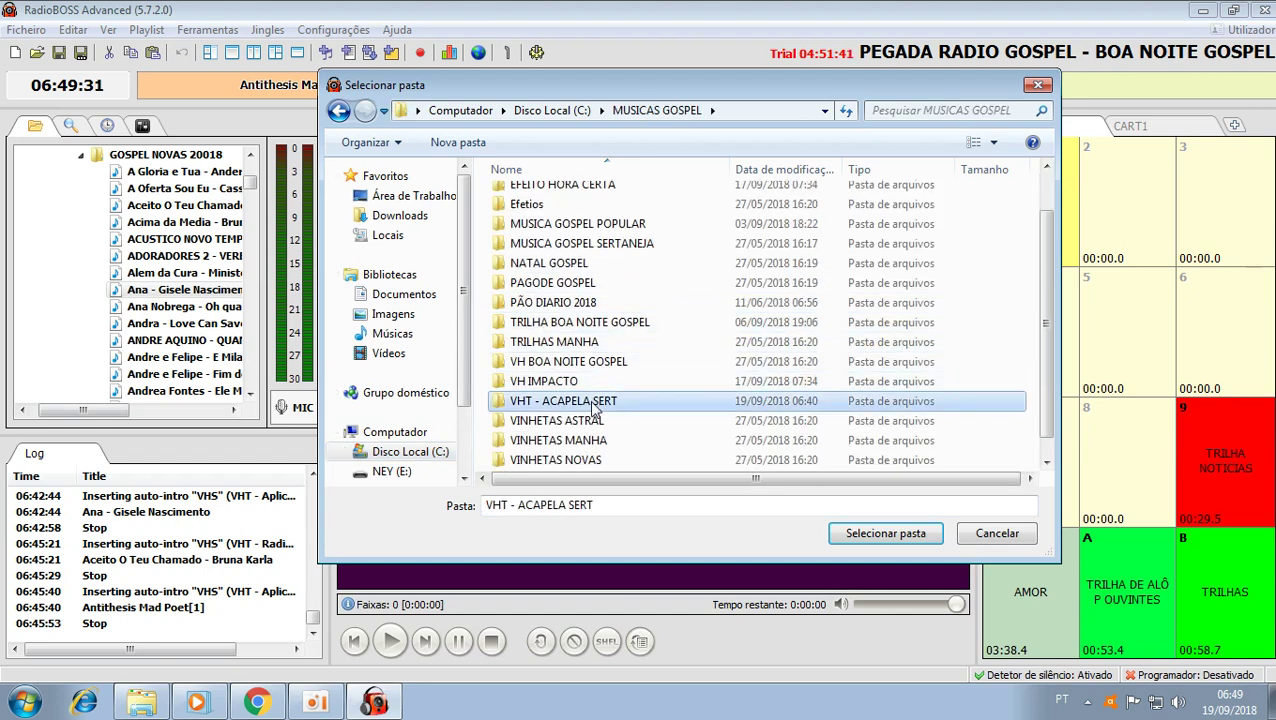
left_click(900, 540)
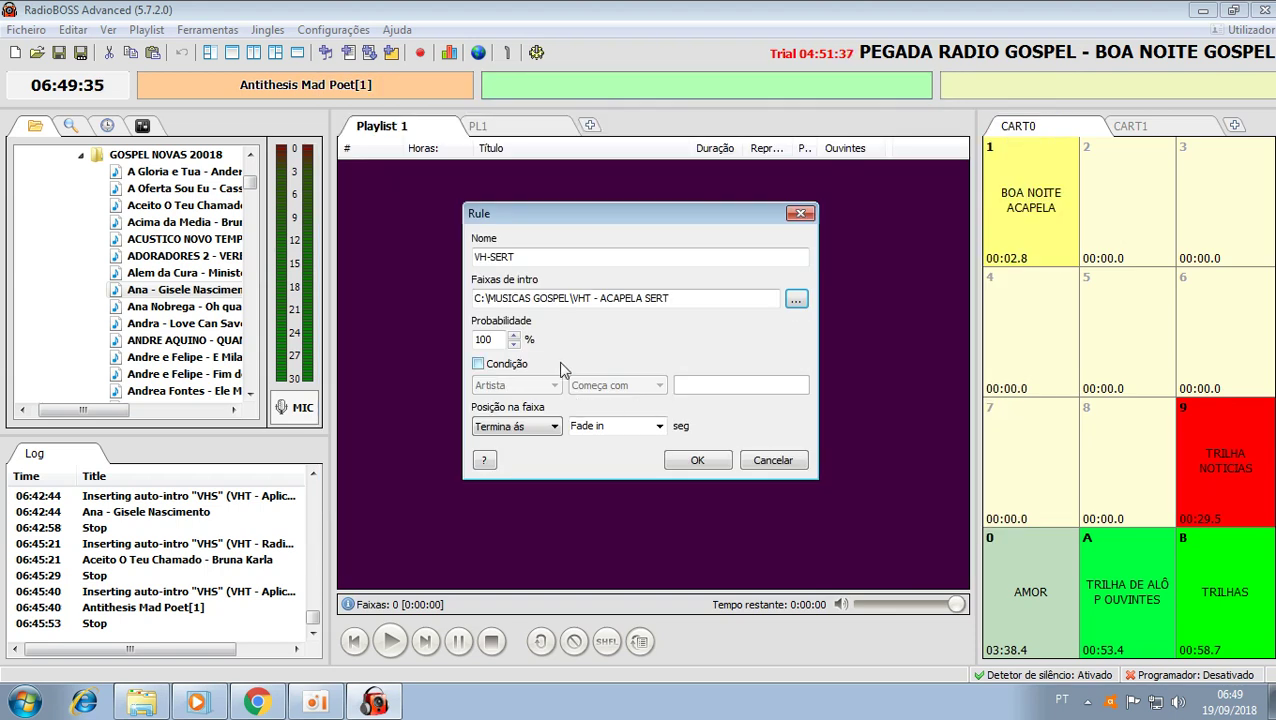
Step: Enable the rule's condition based on Nome do ficheiro and set the track position to "Começa ás"
left_click(479, 365)
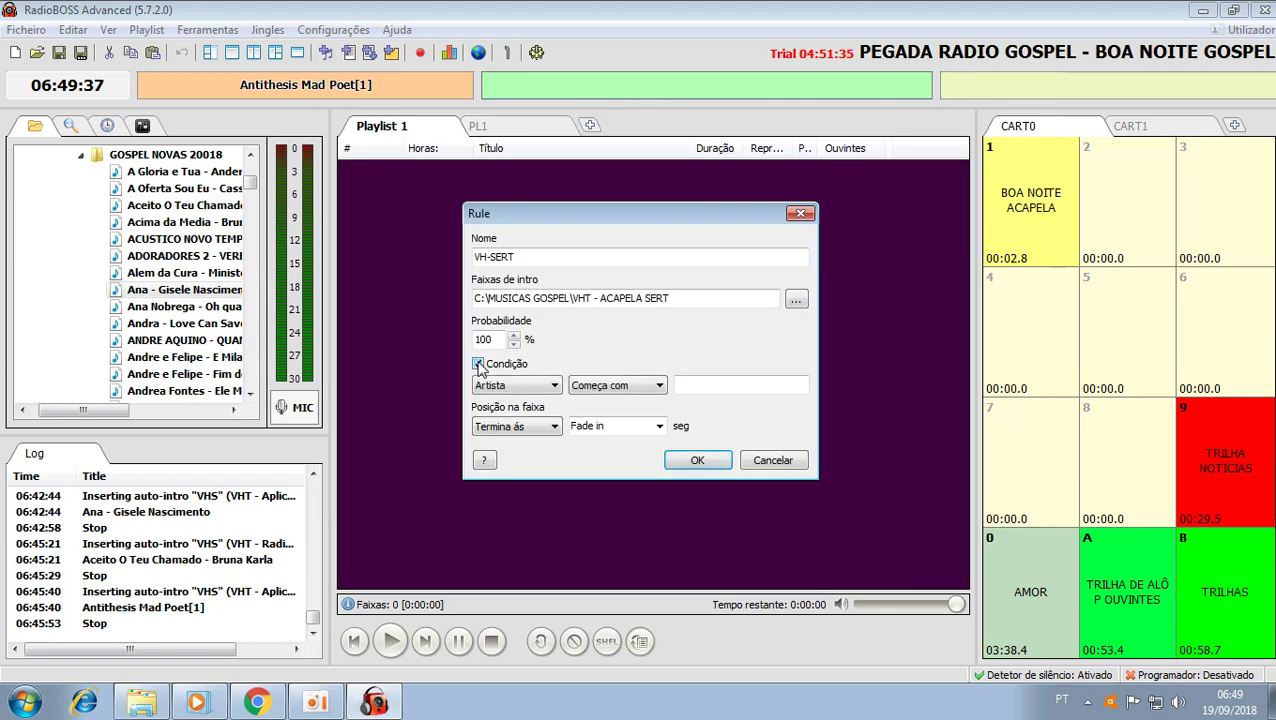
left_click(530, 428)
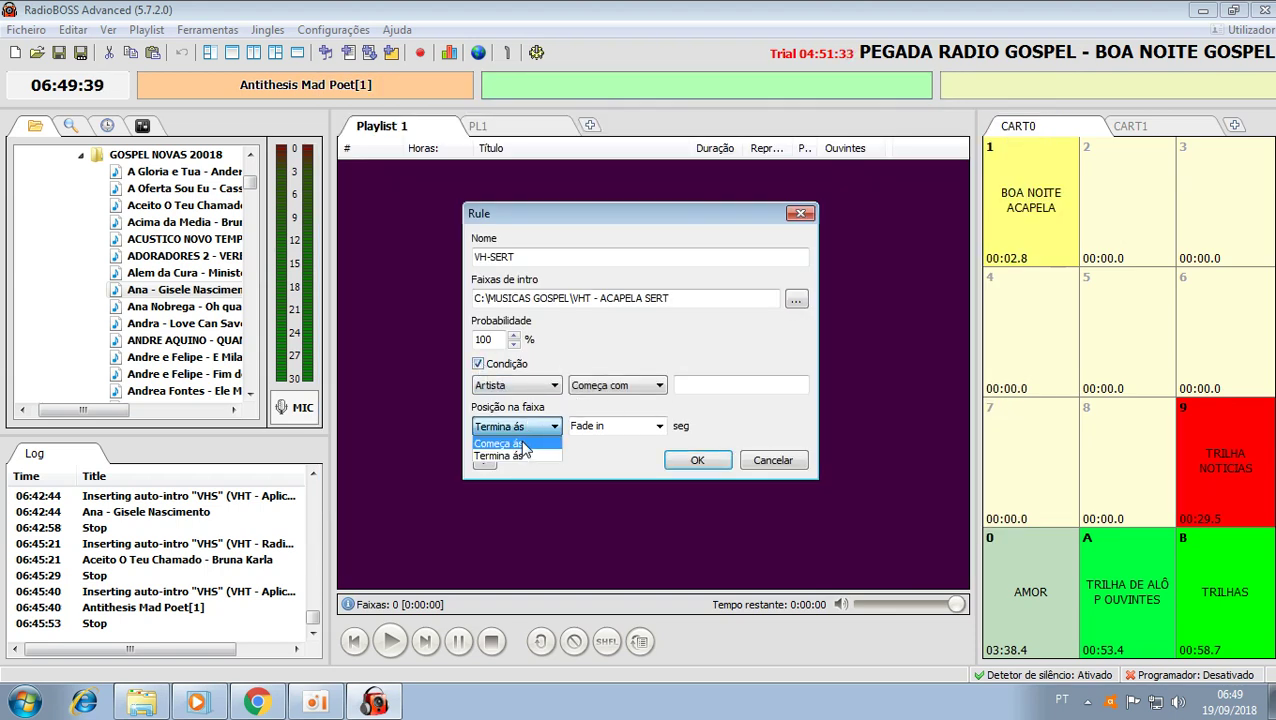
left_click(522, 441)
left_click(521, 436)
left_click(517, 444)
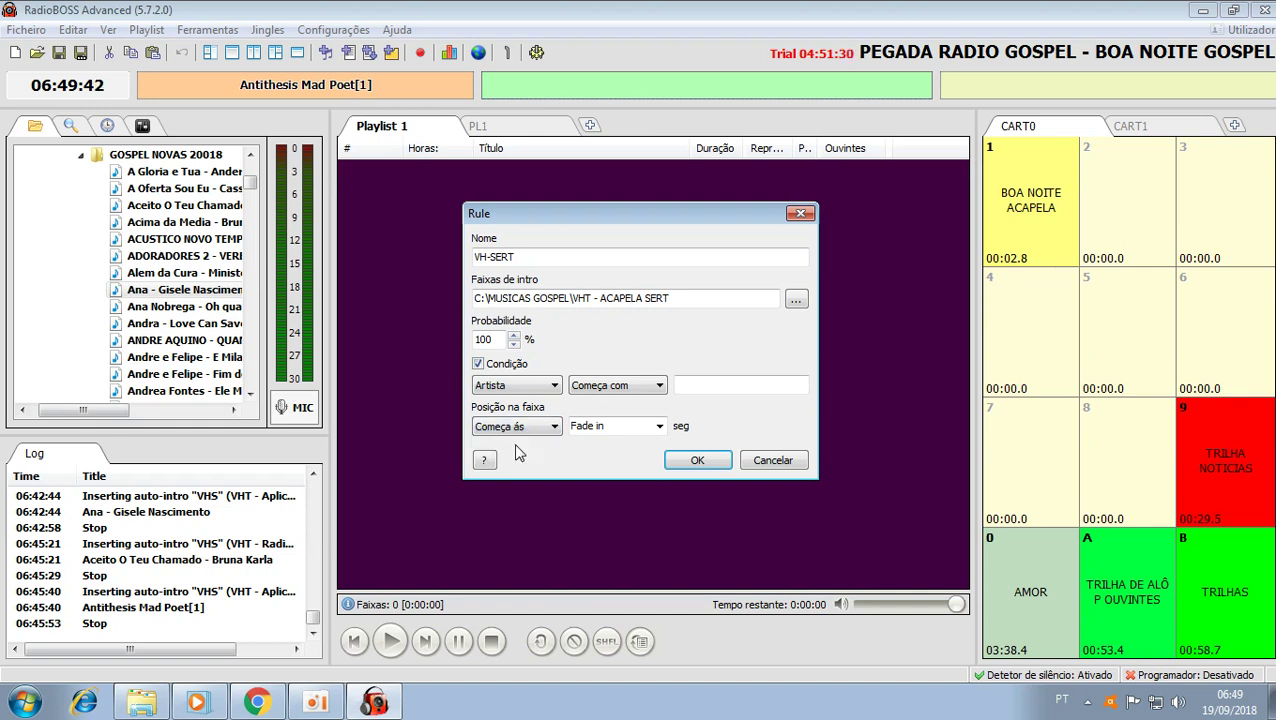
left_click(522, 390)
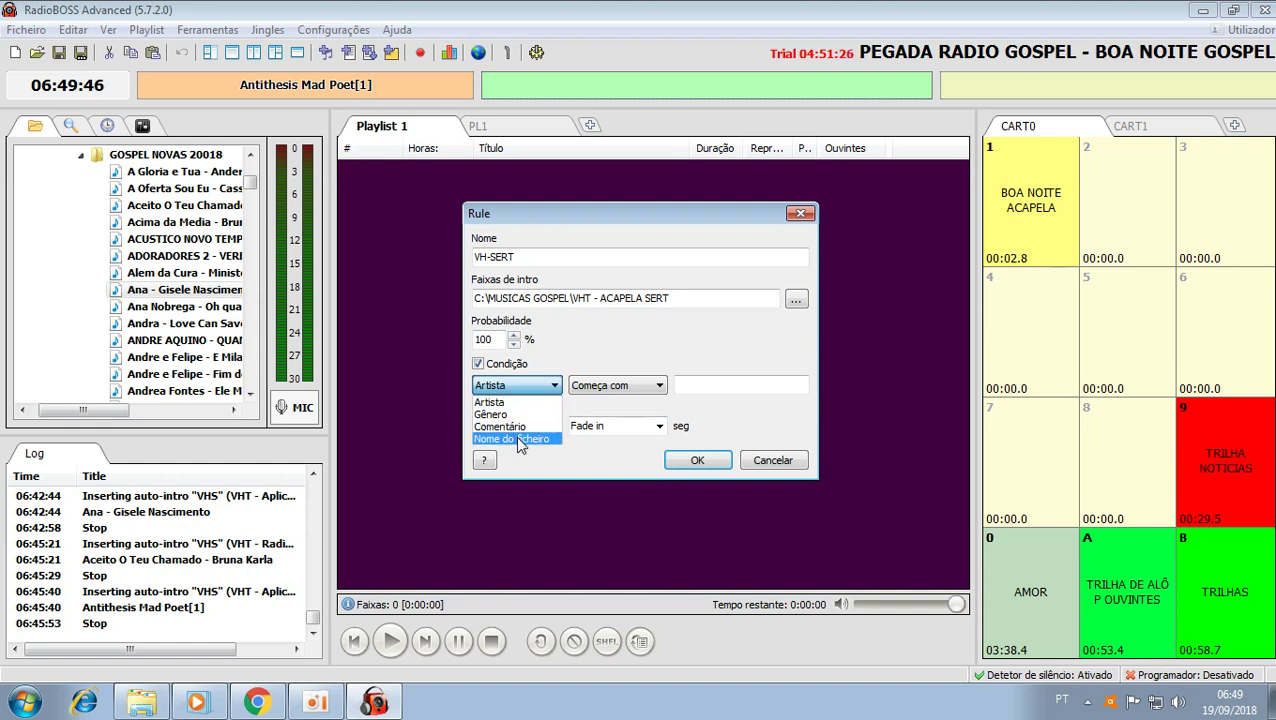
left_click(518, 440)
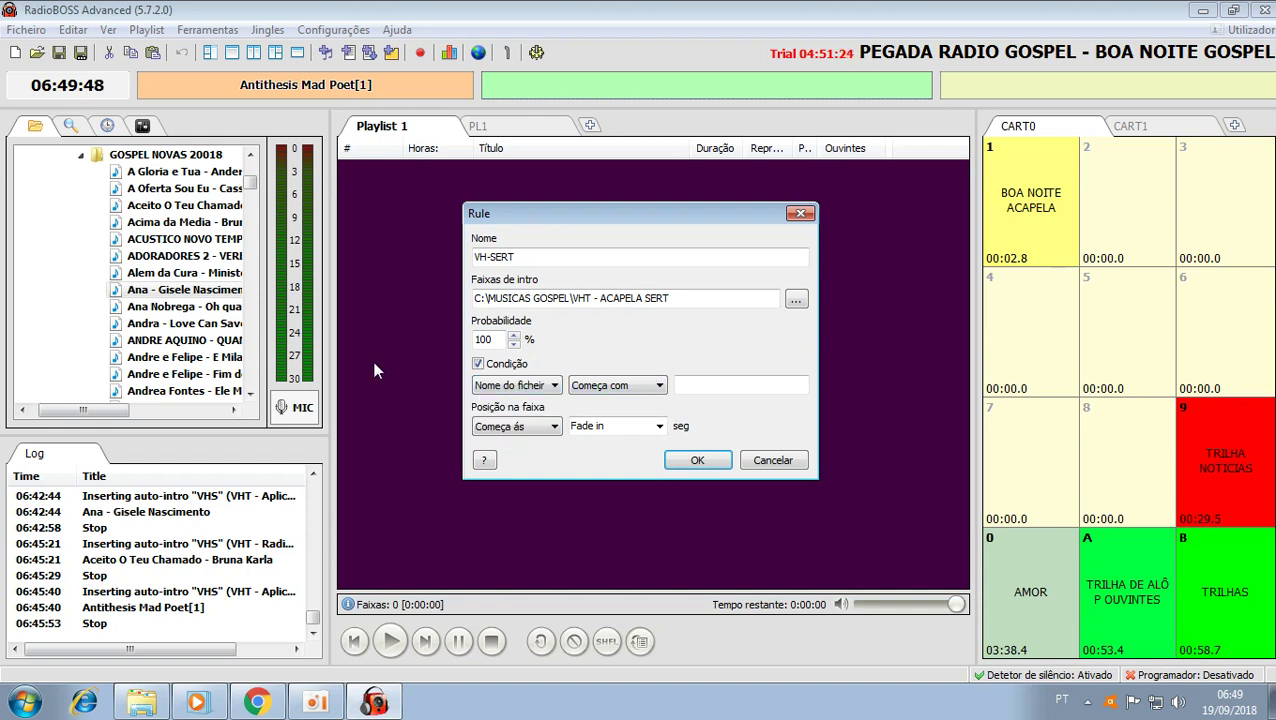
Step: Switch to Windows Explorer and open C:\MUSICAS GOSPEL\MUSICA GOSPEL SERTANEJA\Universitário Novos
left_click(141, 703)
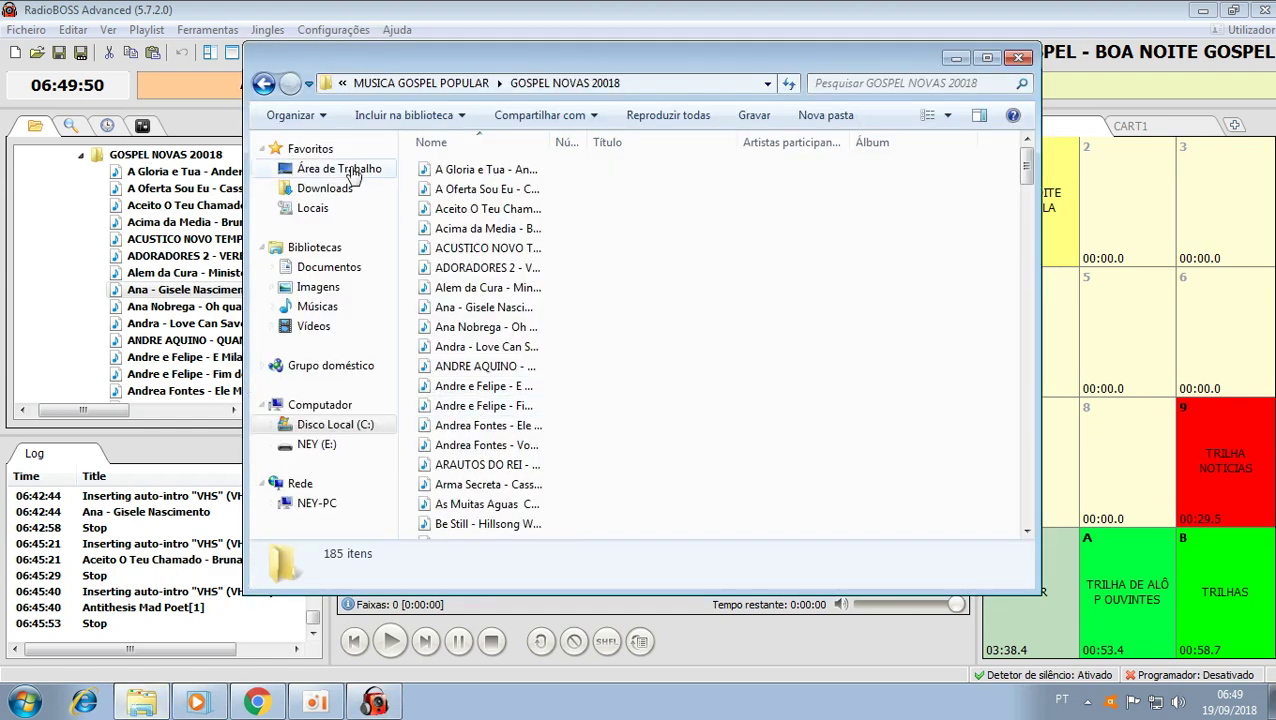
left_click(263, 84)
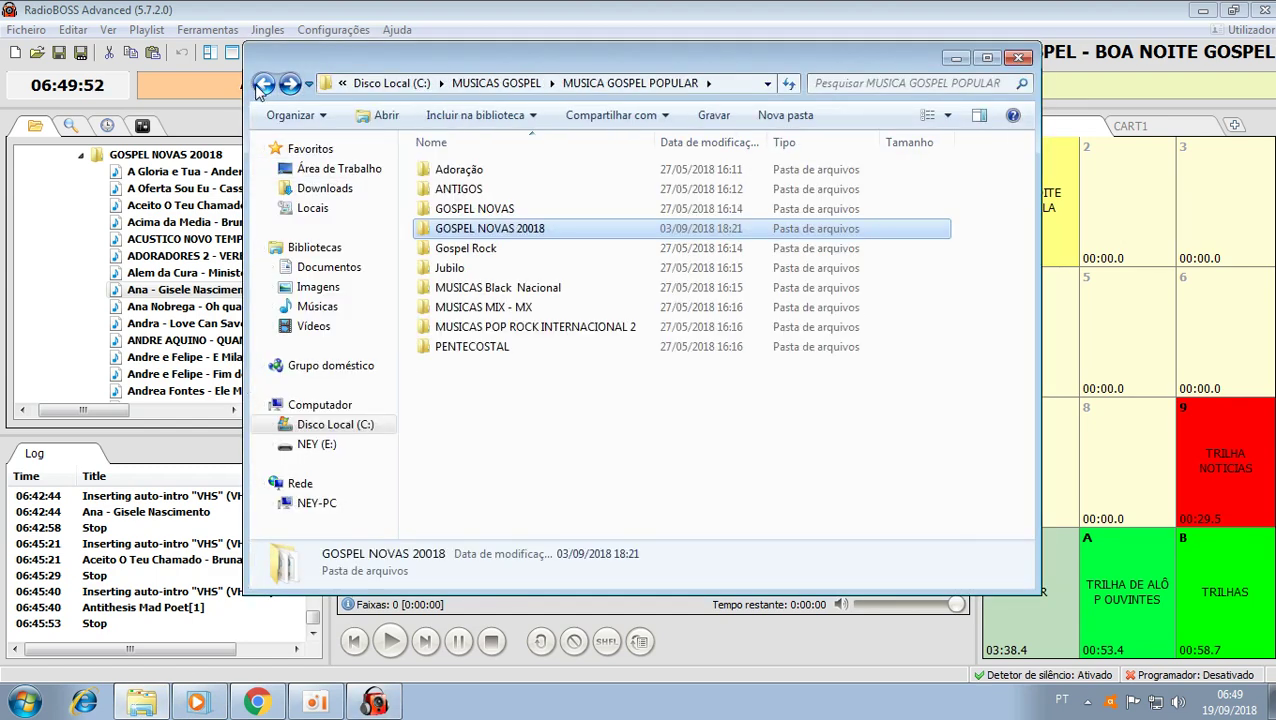
left_click(263, 84)
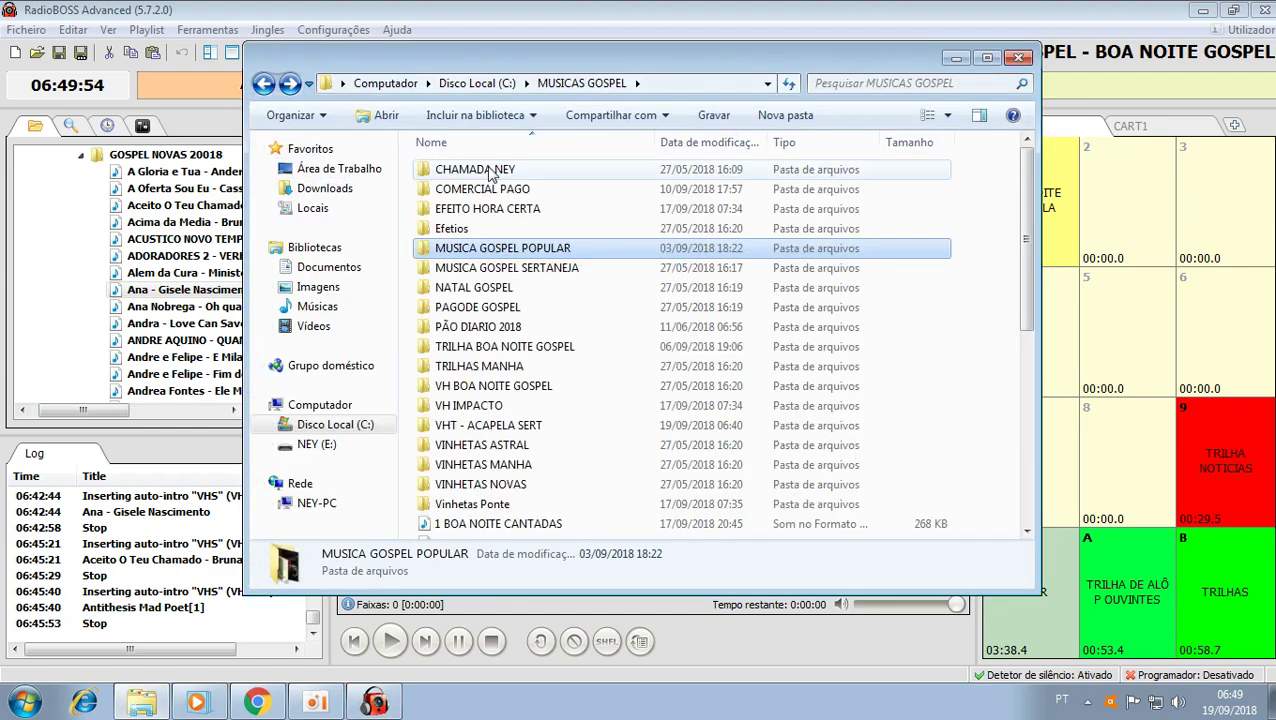
double_click(497, 268)
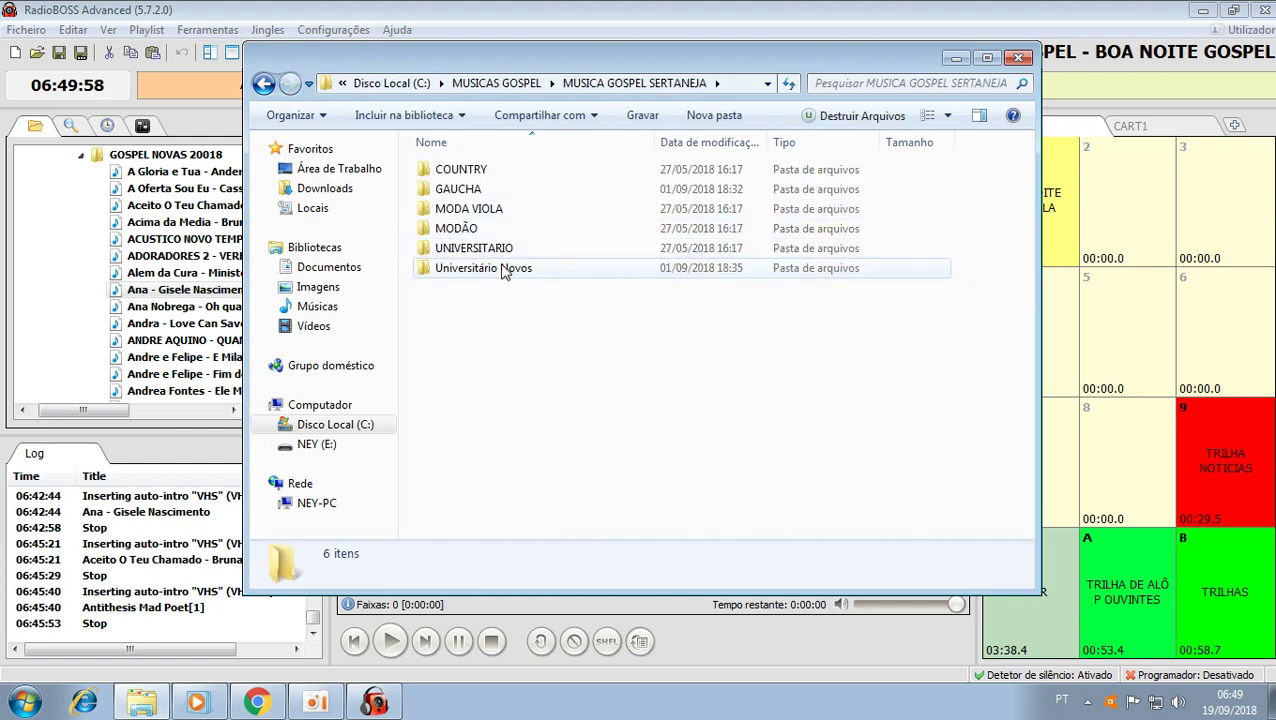
double_click(504, 268)
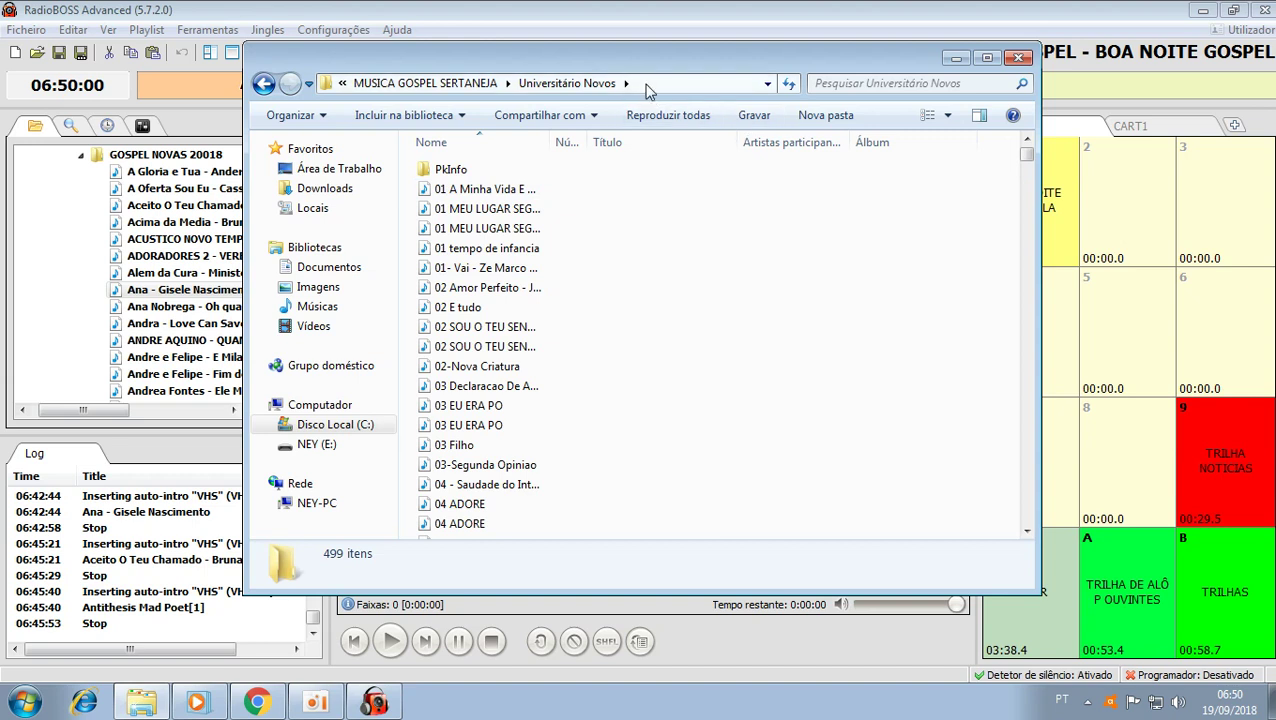
left_click(649, 85)
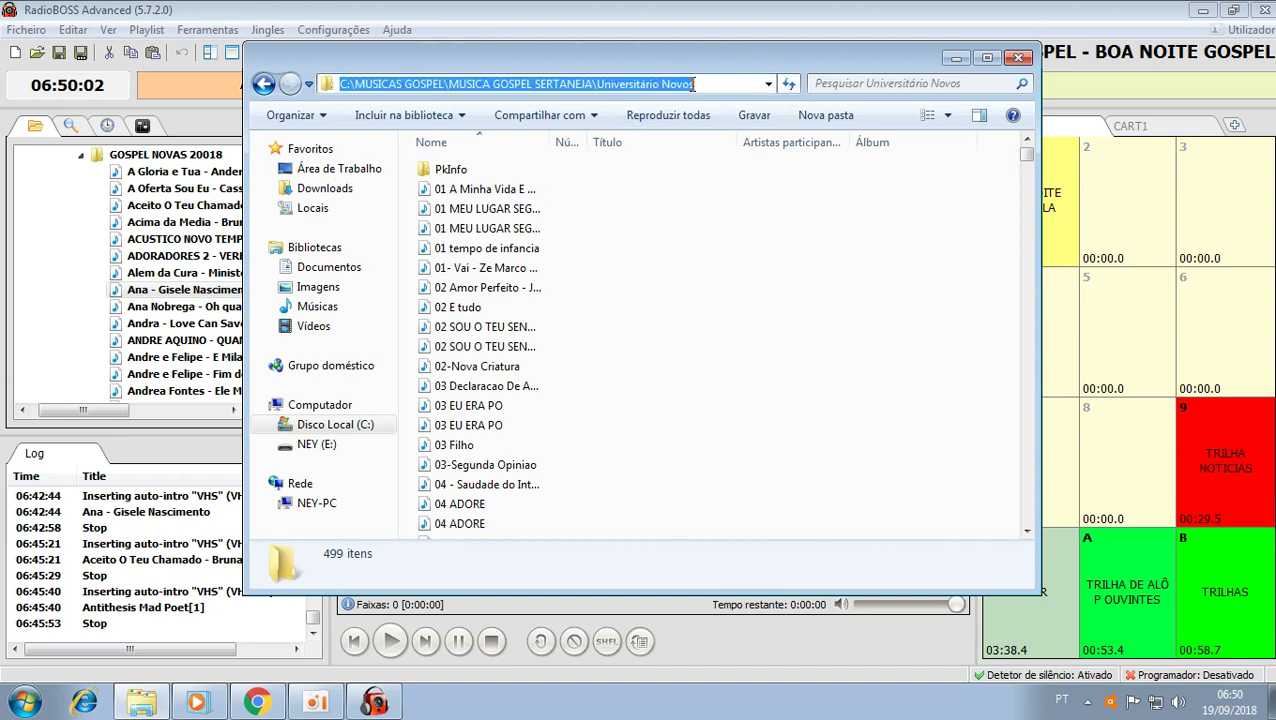
right_click(489, 87)
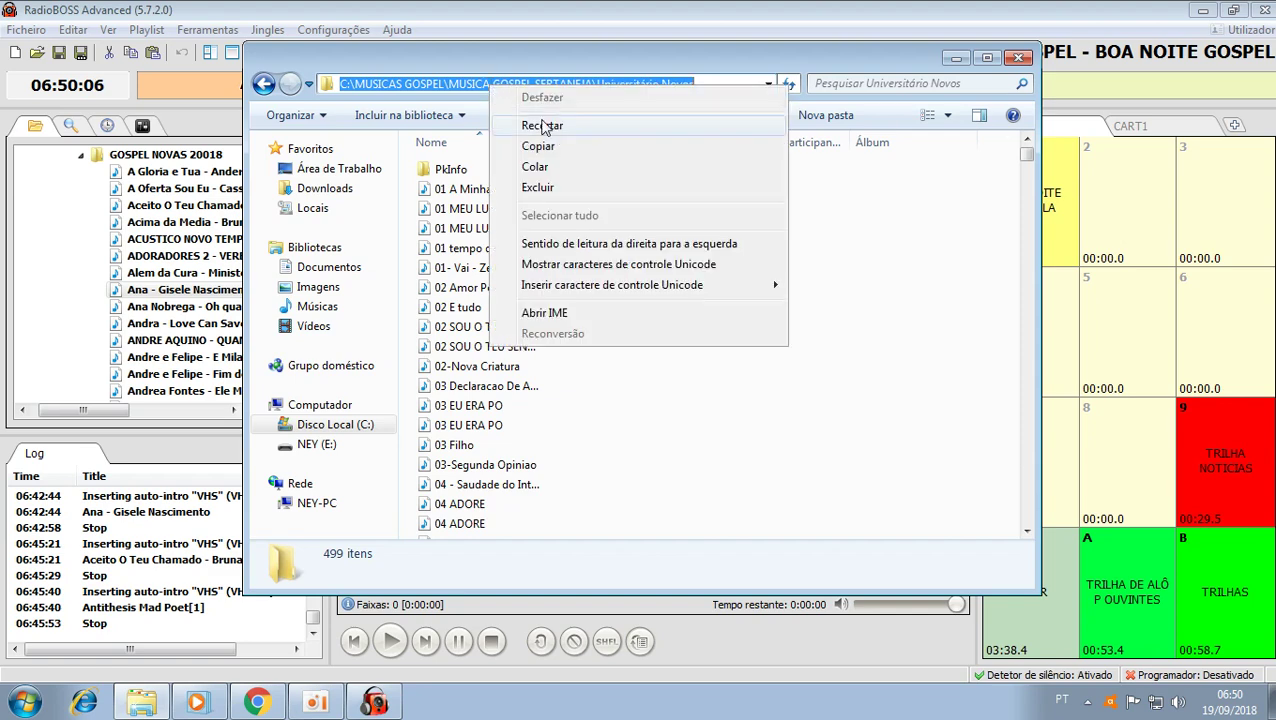
left_click(264, 84)
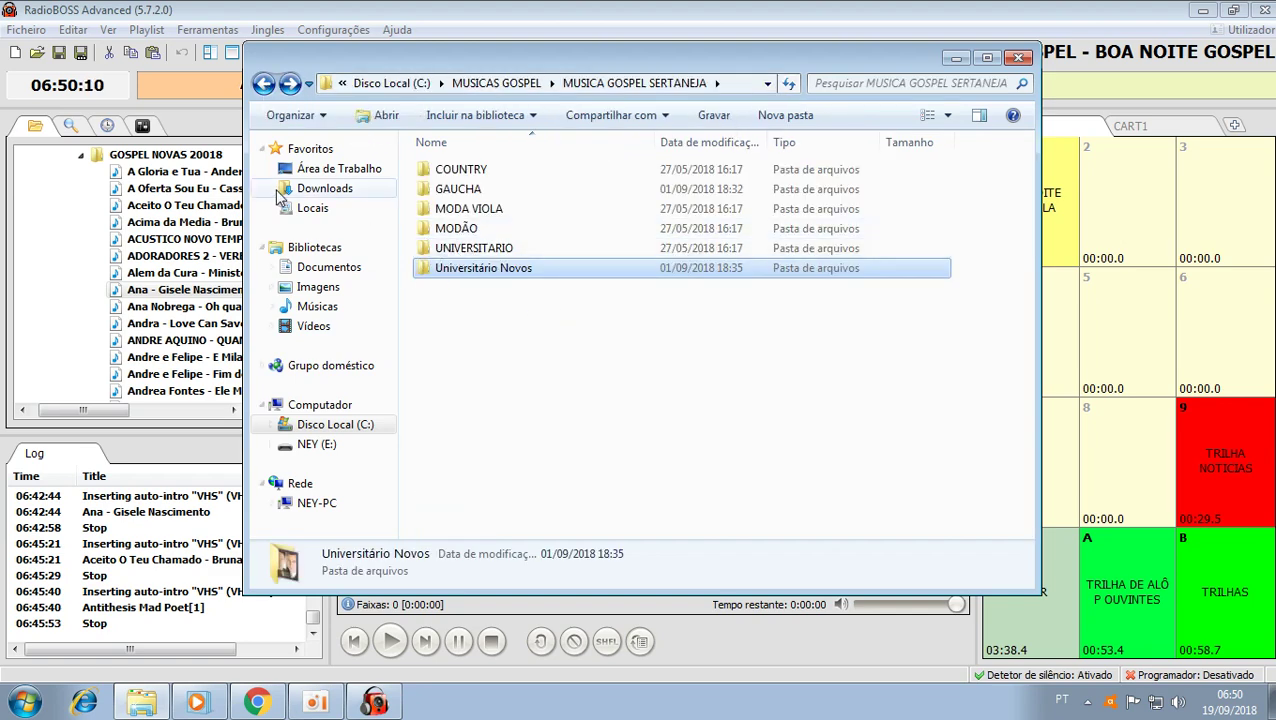
left_click(264, 84)
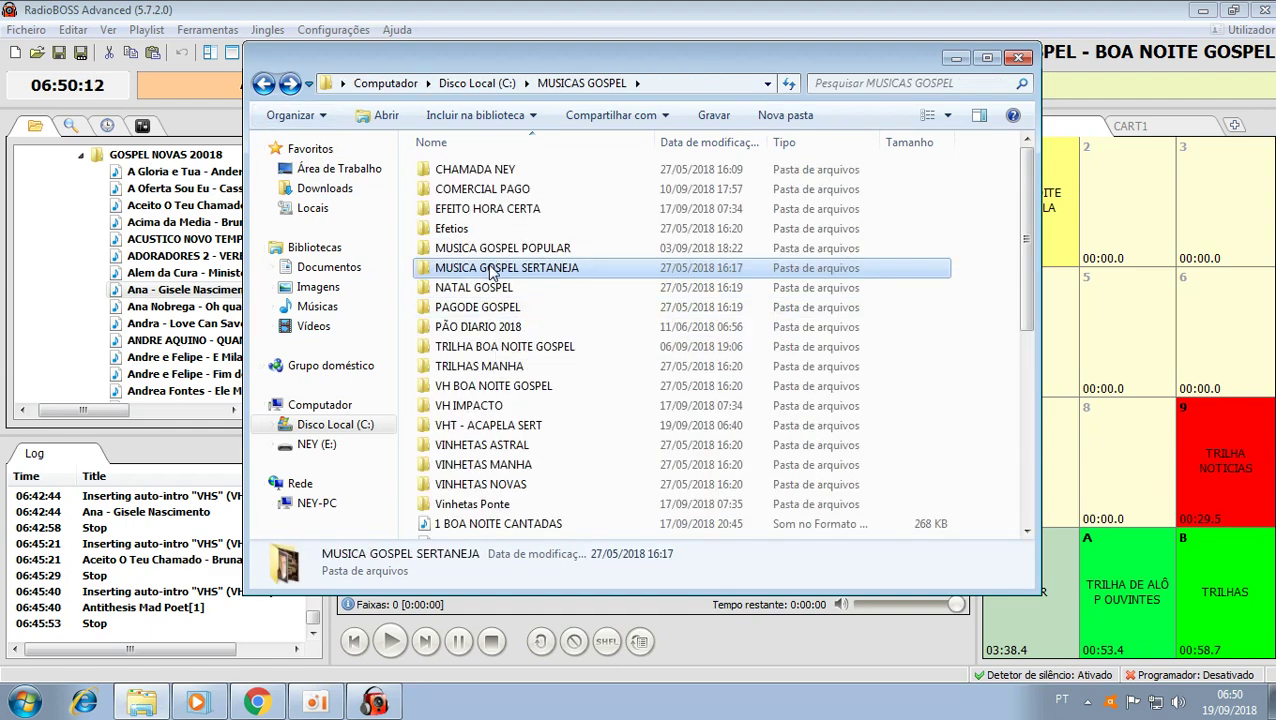
double_click(491, 270)
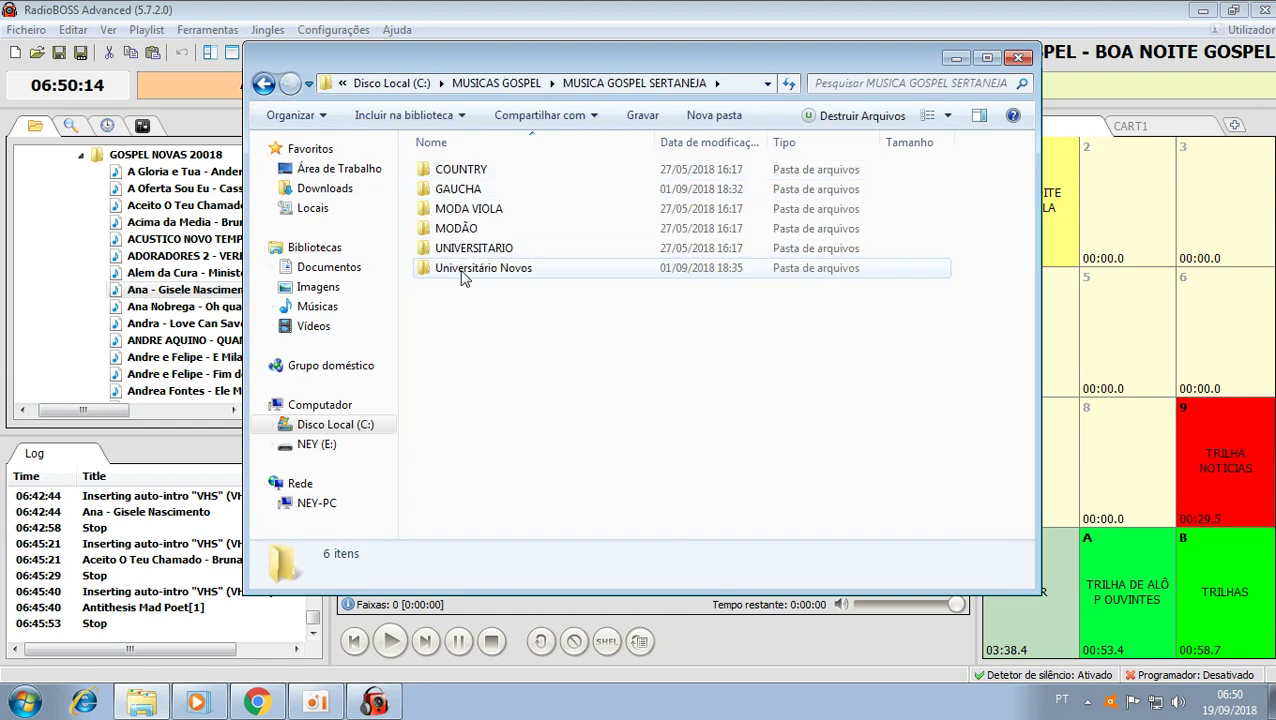
double_click(474, 268)
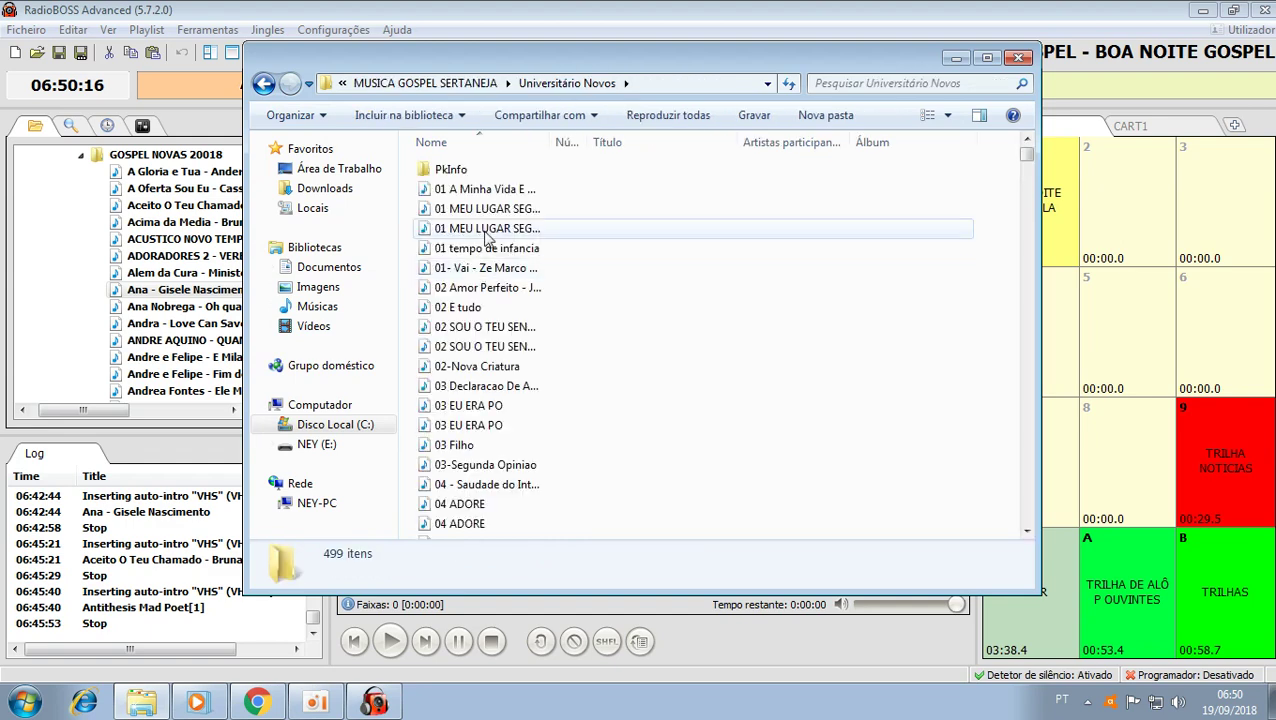
Step: Copy the full path of the Universitário Novos folder
left_click(660, 86)
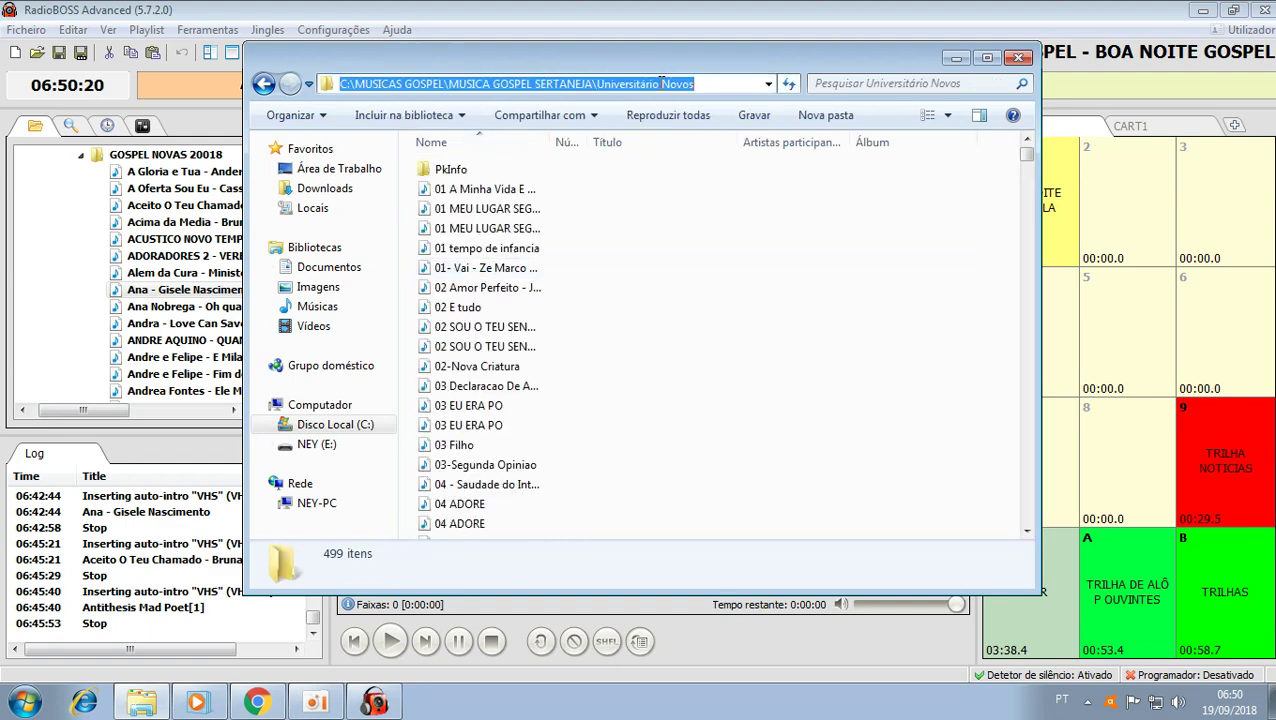
right_click(660, 84)
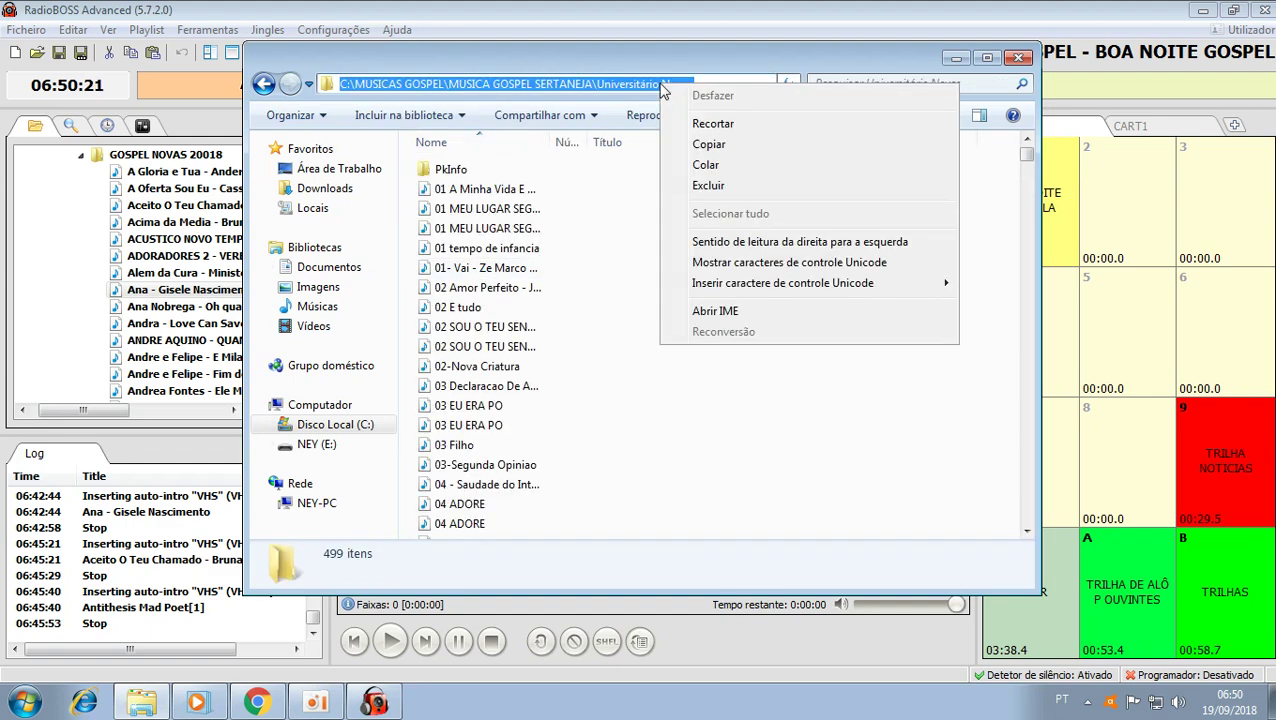
left_click(717, 145)
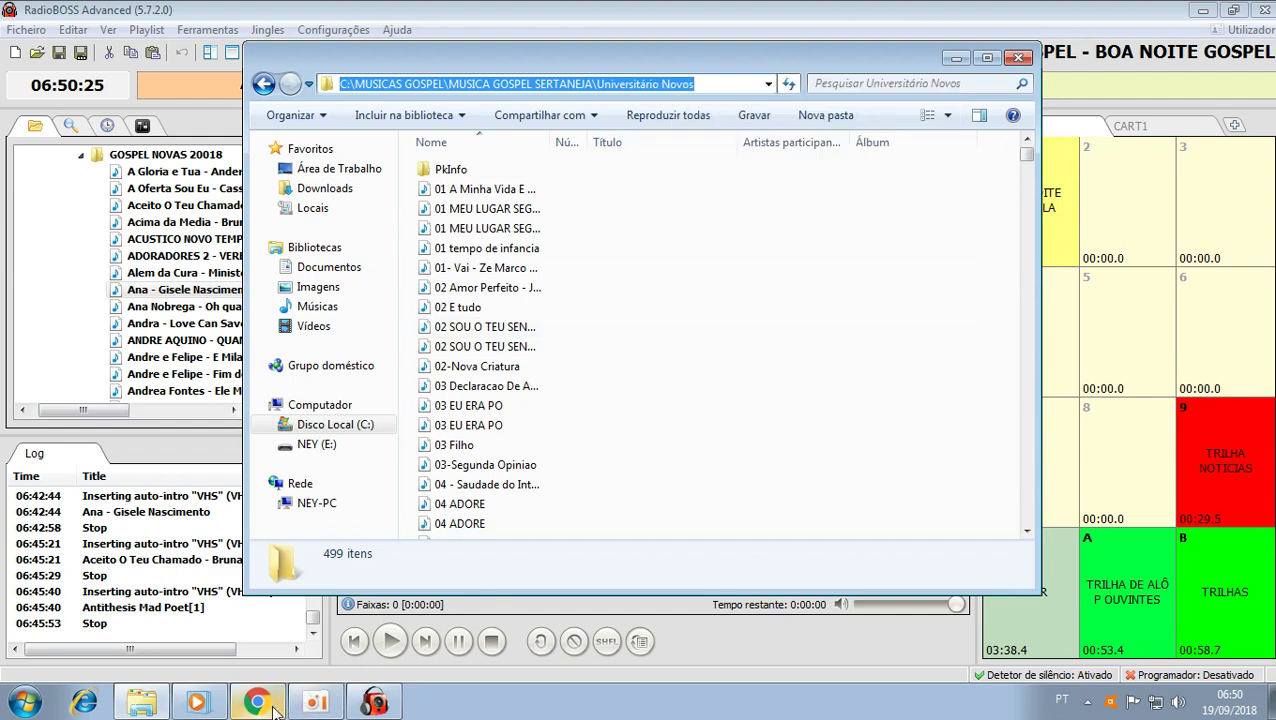
Step: Switch back to RadioBOSS and paste the copied Universitário Novos path as the "Começa com" condition value
left_click(374, 703)
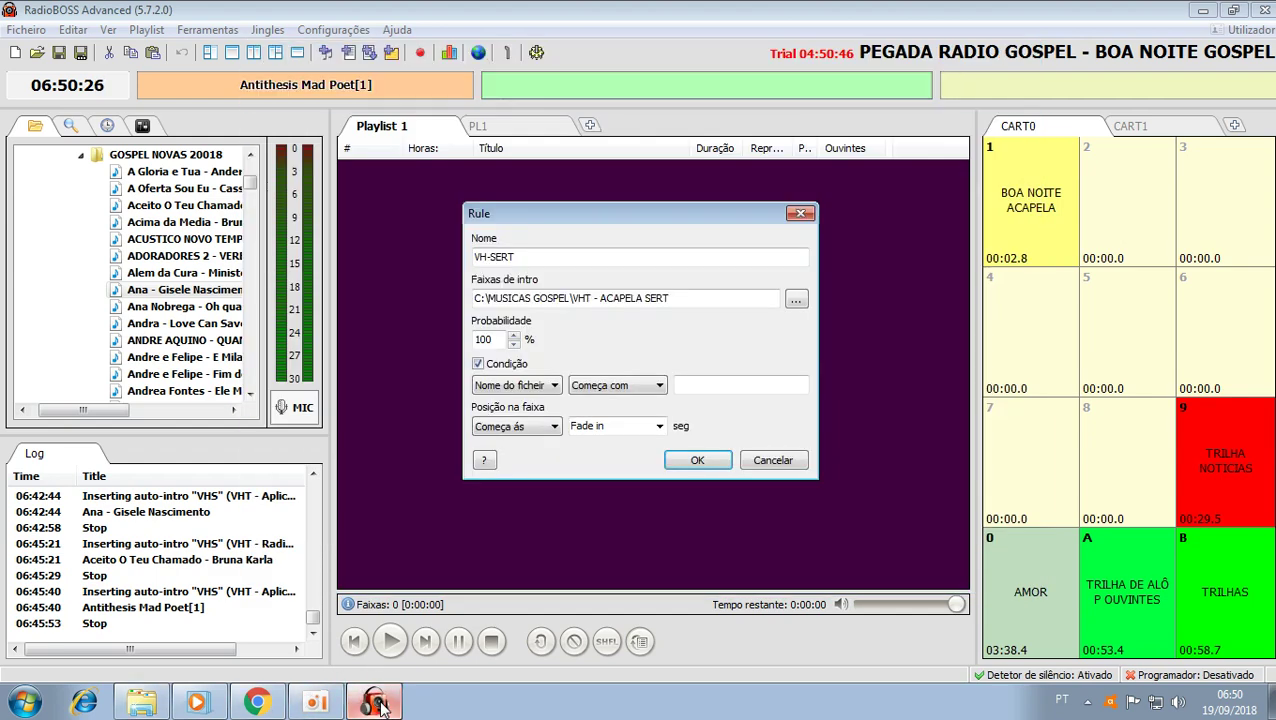
right_click(705, 378)
left_click(757, 468)
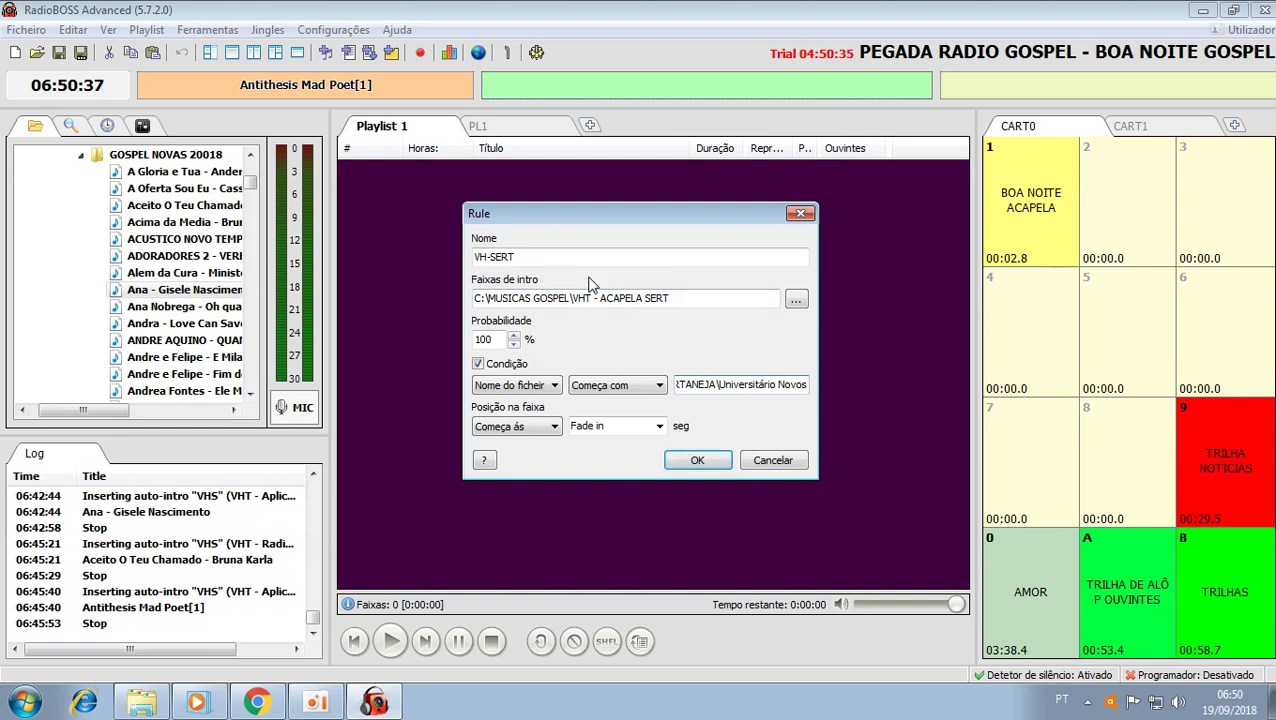
Step: Rename the rule as VH-SERT UNIVERSITARIO NOVOS, matching the name of the music folder shown in Windows Explorer
left_click(550, 256)
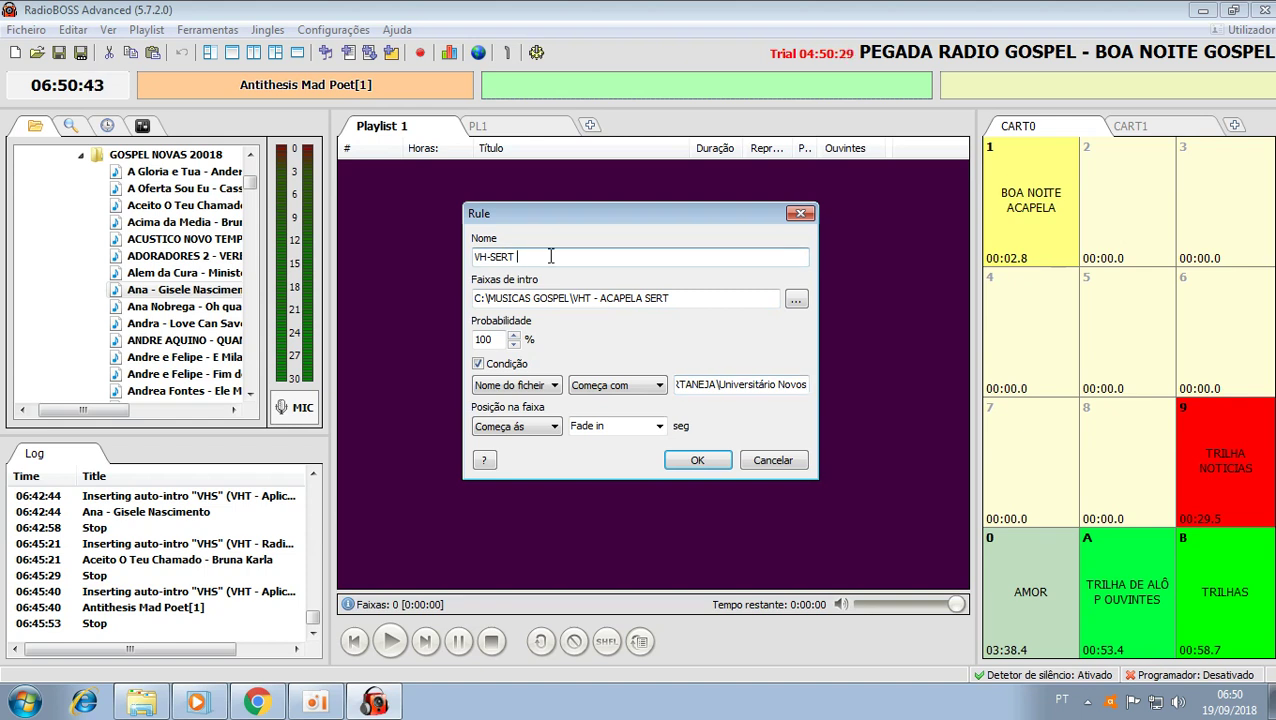
type("2")
left_click(141, 703)
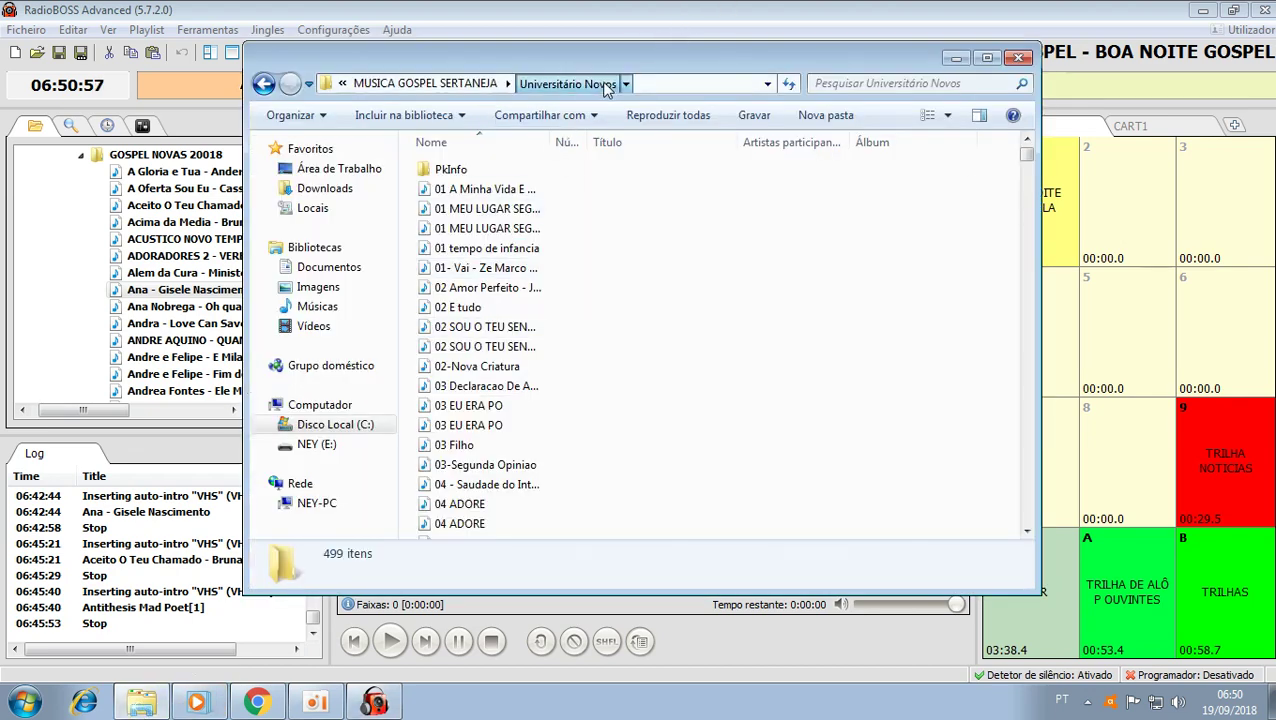
key("alt+Tab")
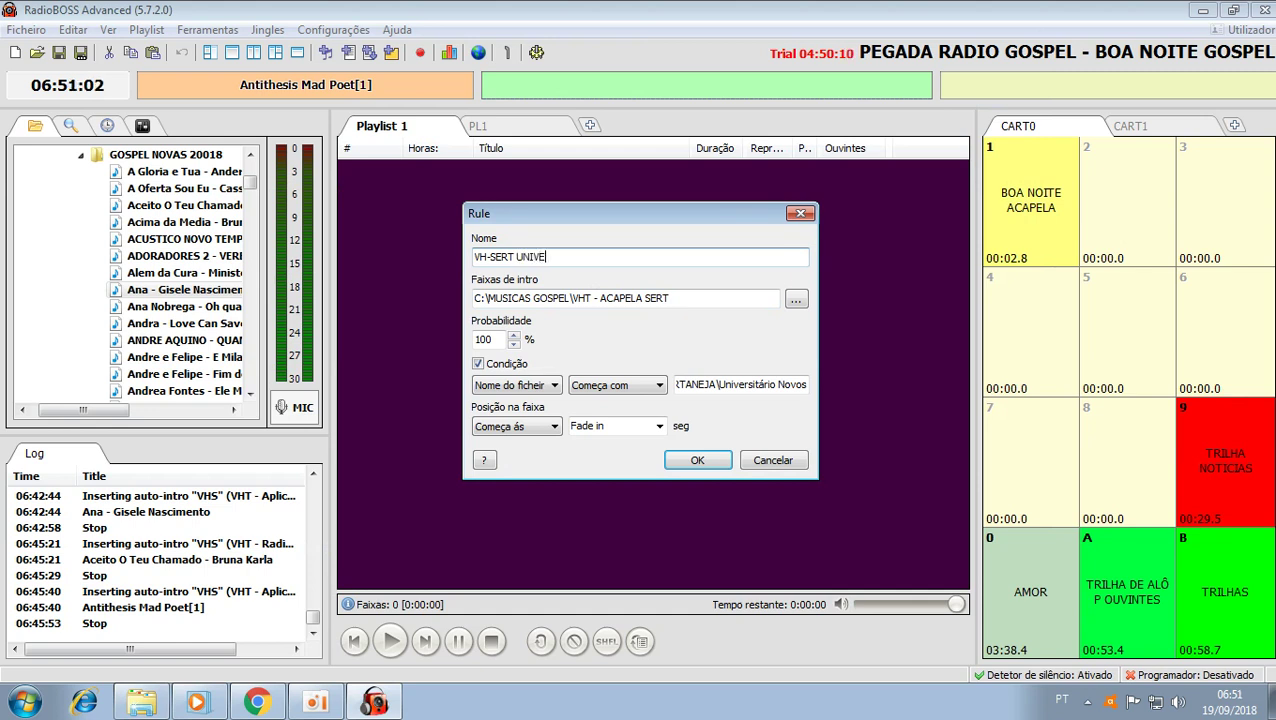
type("RSIT")
key("BackSpace")
type("RSITARIO NOV")
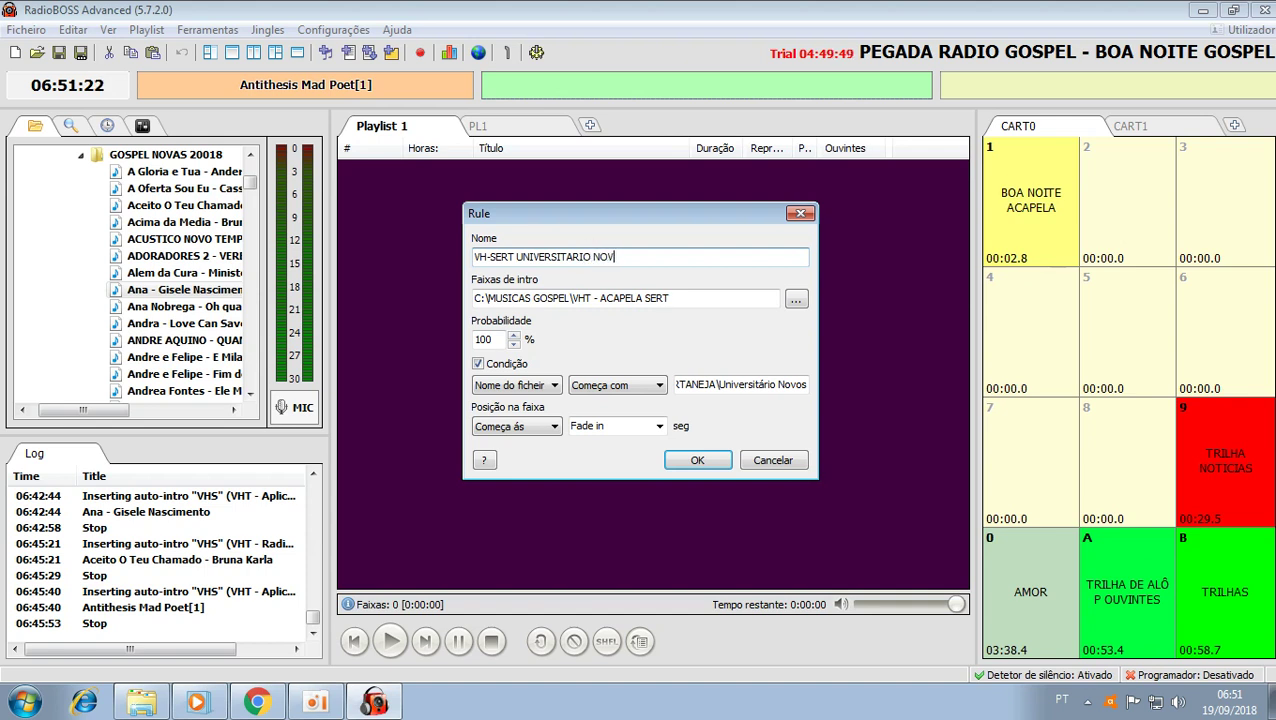
type("OS")
Step: Keep Nome do ficheiro as the condition field and save the VH-SERT UNIVERSITARIO NOVOS rule
left_click(539, 431)
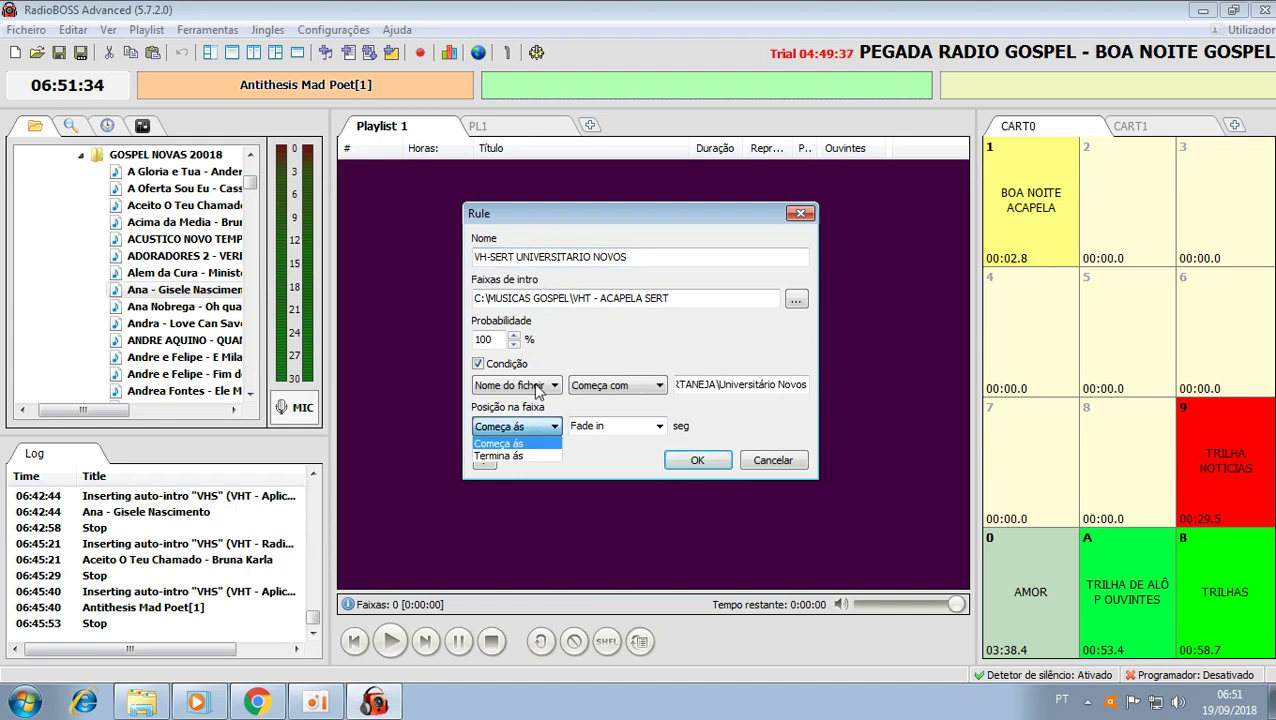
left_click(538, 392)
left_click(527, 386)
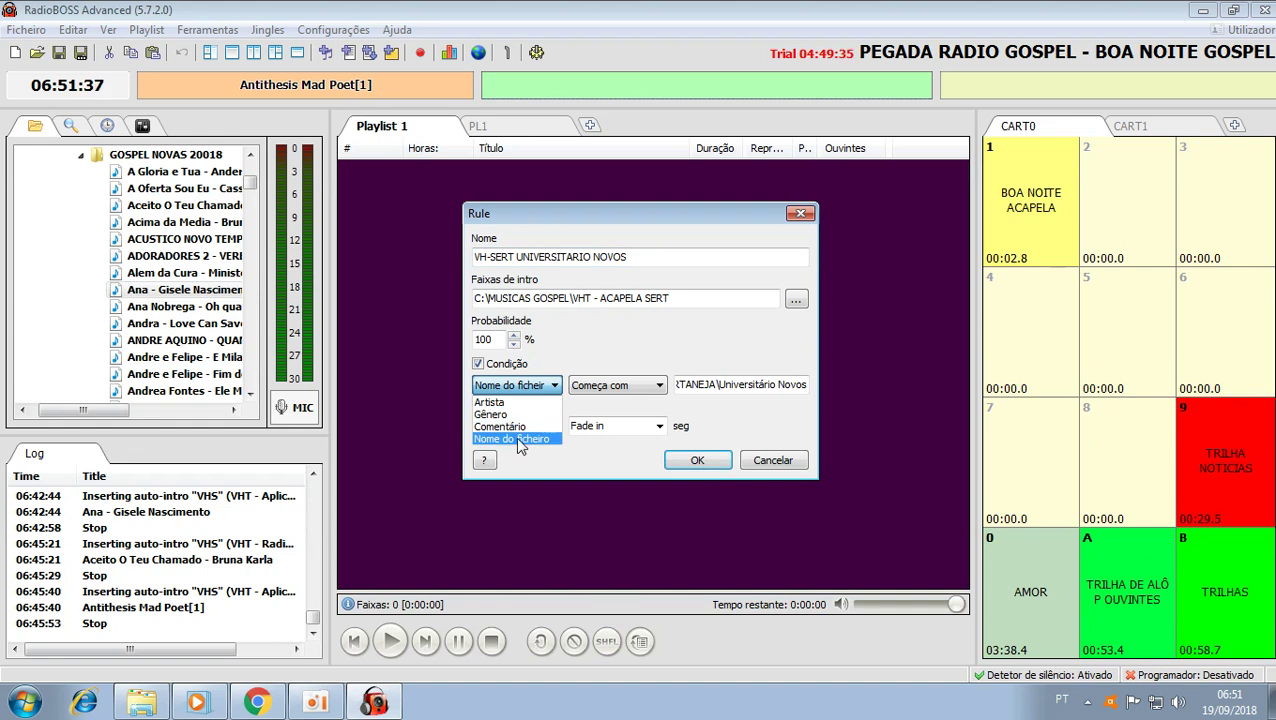
left_click(515, 439)
left_click(697, 461)
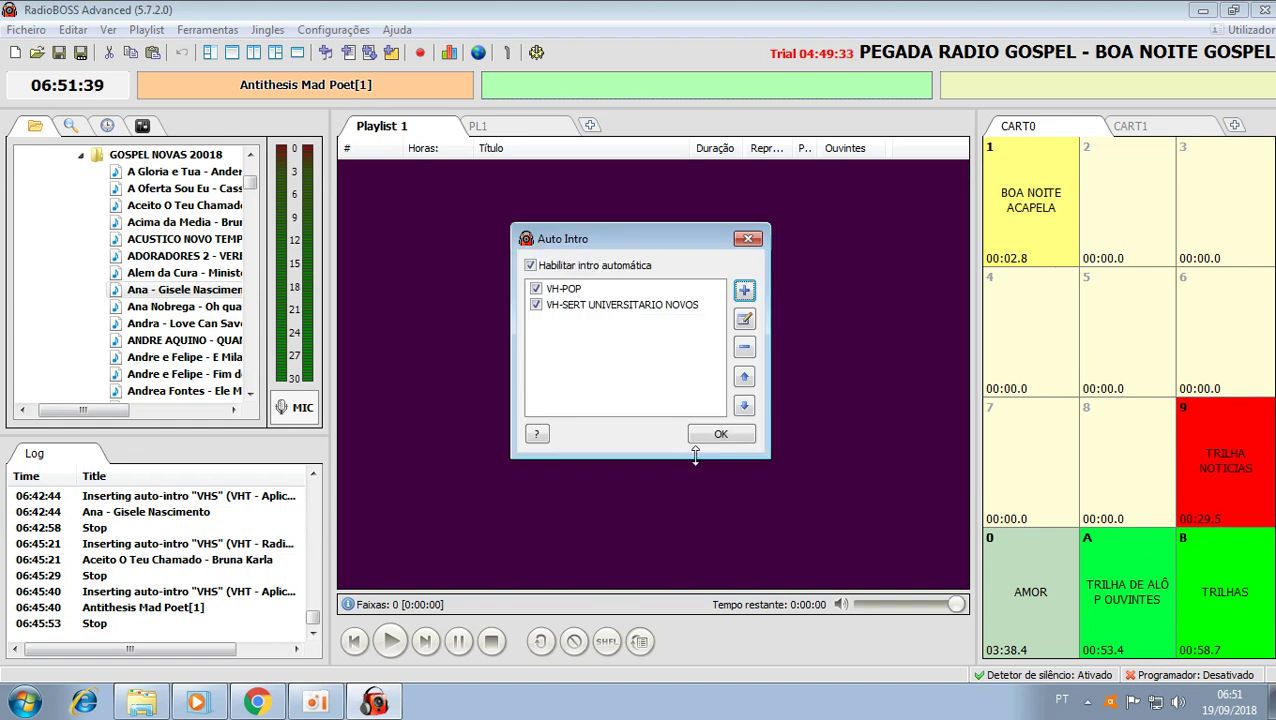
Step: Rename the VH-POP rule as VH-POP MUSICAS 2018, save it, and confirm the Auto Intro settings
left_click(570, 292)
double_click(570, 292)
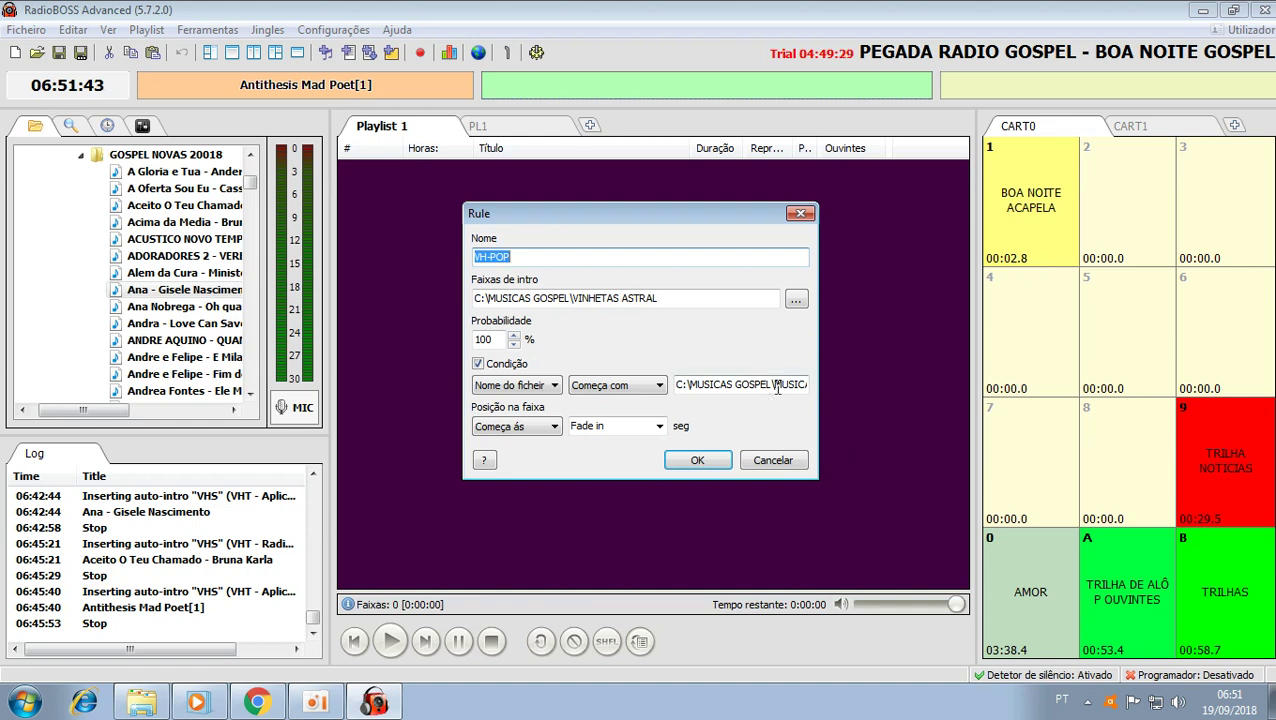
left_click_drag(779, 386, 860, 416)
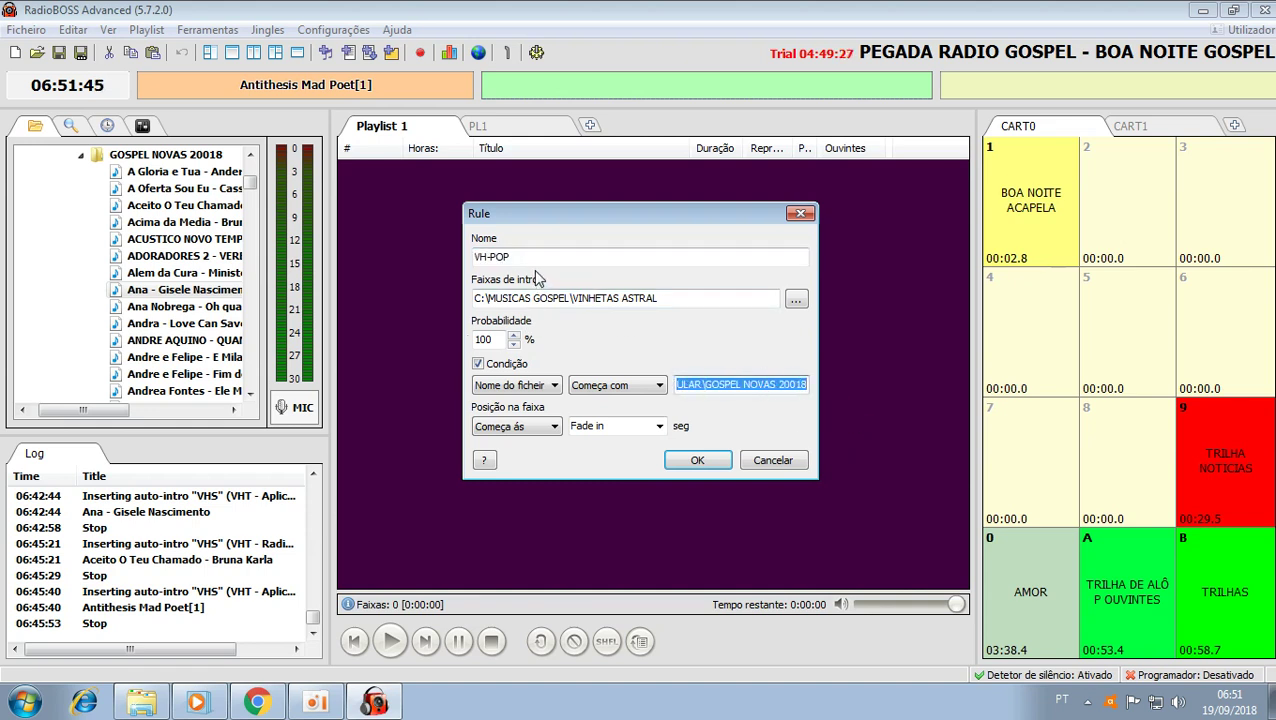
left_click(535, 257)
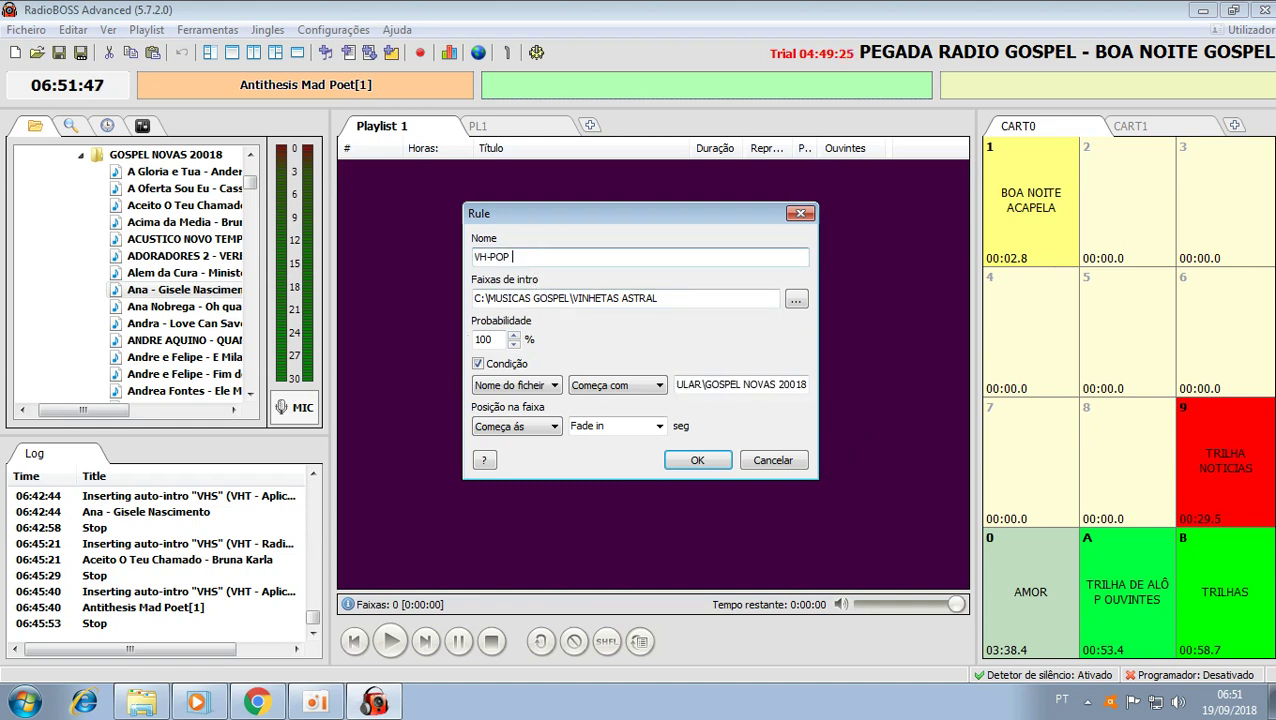
type("MUSICAS 2018")
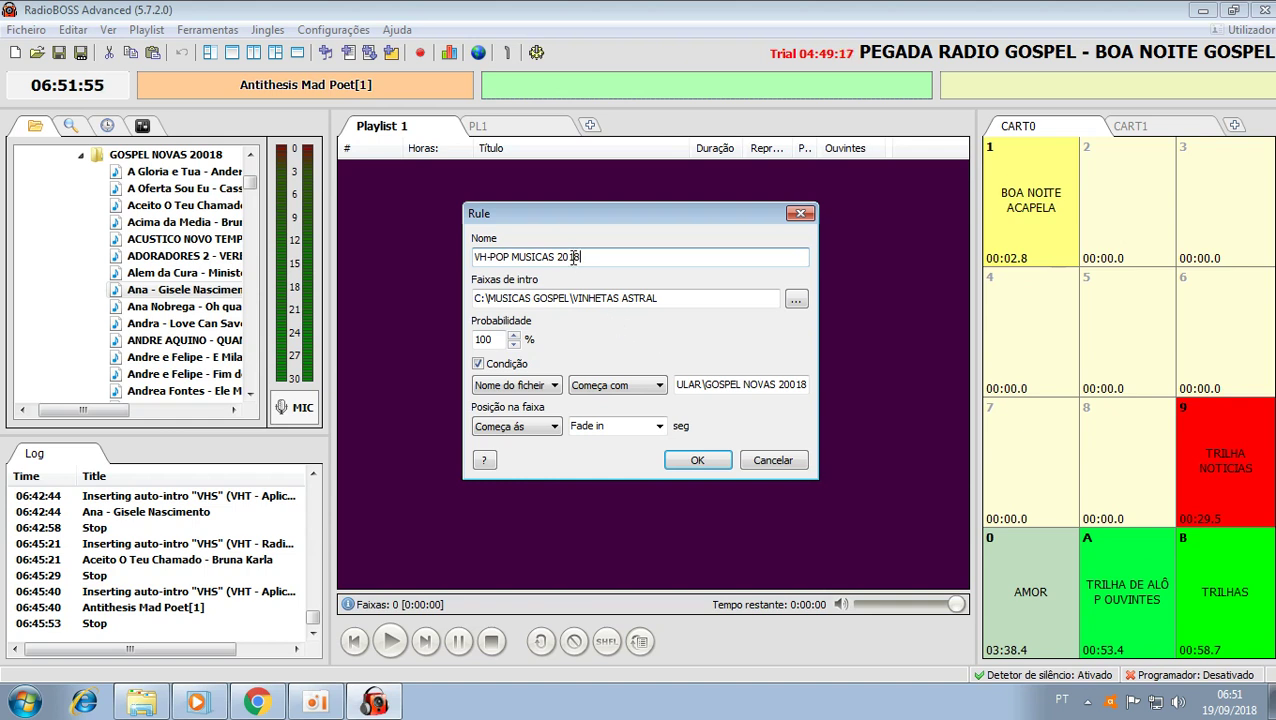
left_click(708, 462)
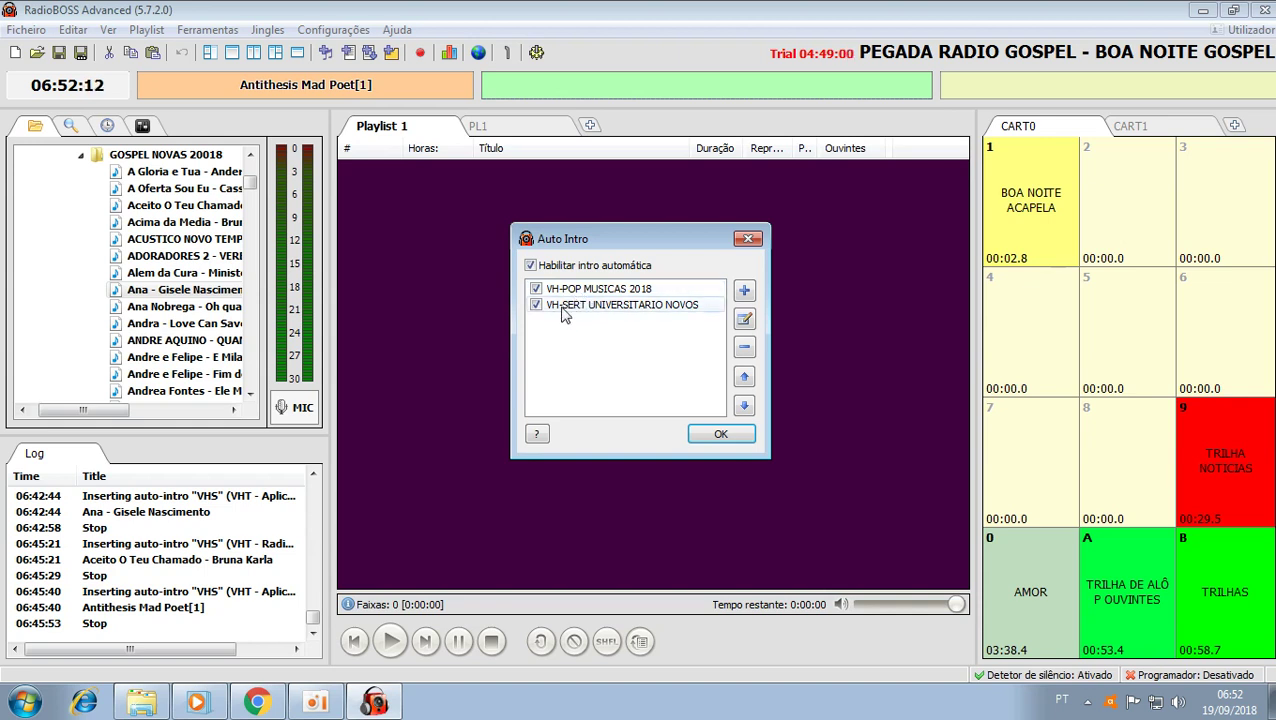
left_click(719, 438)
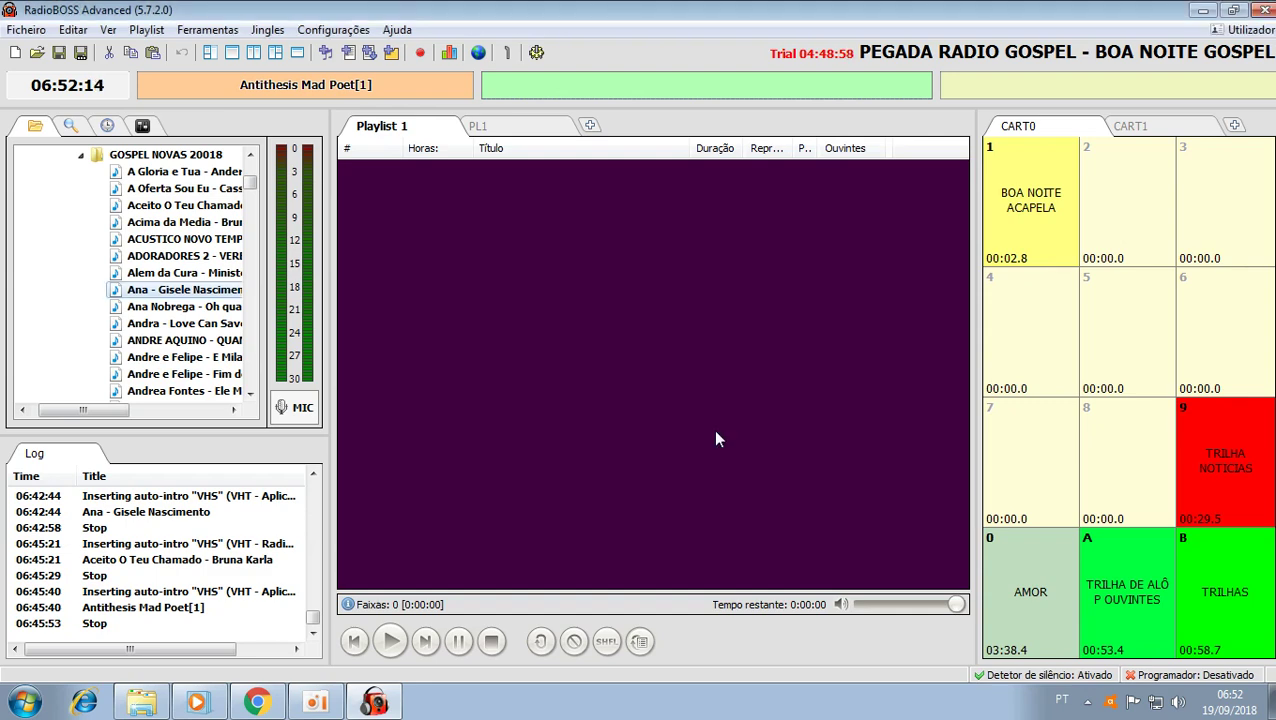
Step: Switch to Windows Explorer and add the song Barrabas from MUSICA GOSPEL SERTANEJA\UNIVERSITARIO to RadioBOSS's Playlist 1
left_click(141, 702)
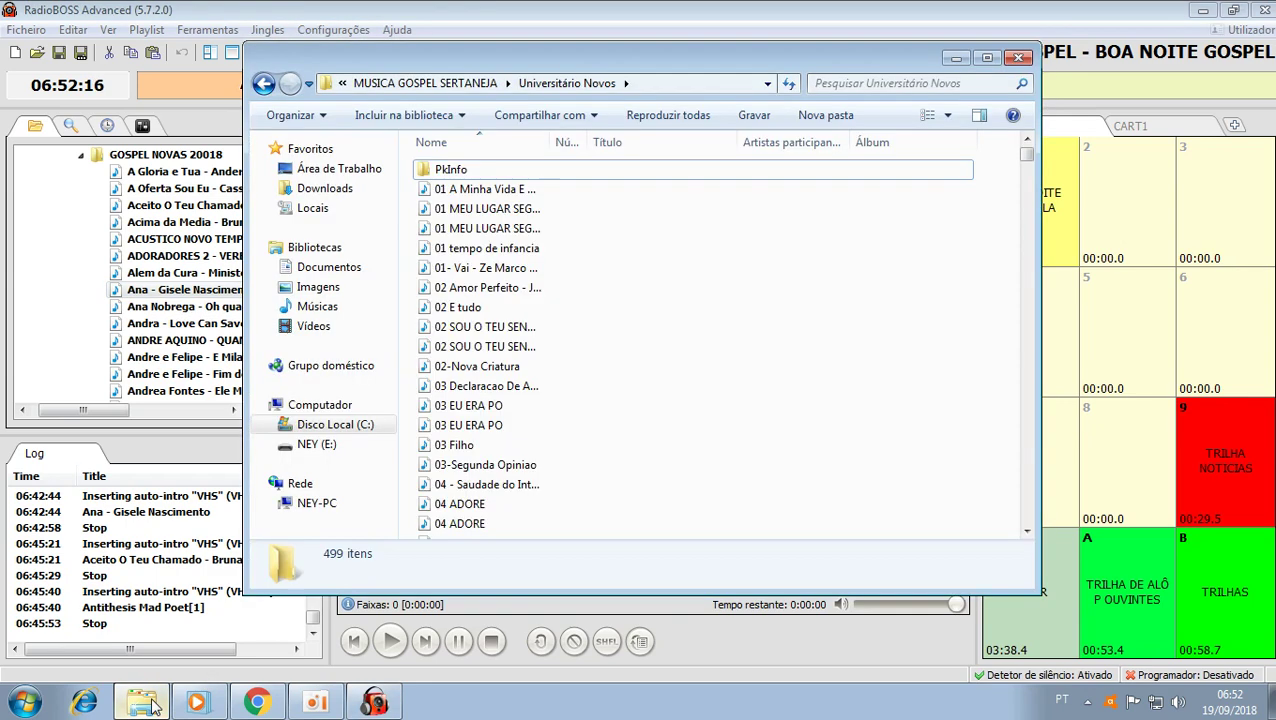
left_click_drag(624, 50, 935, 52)
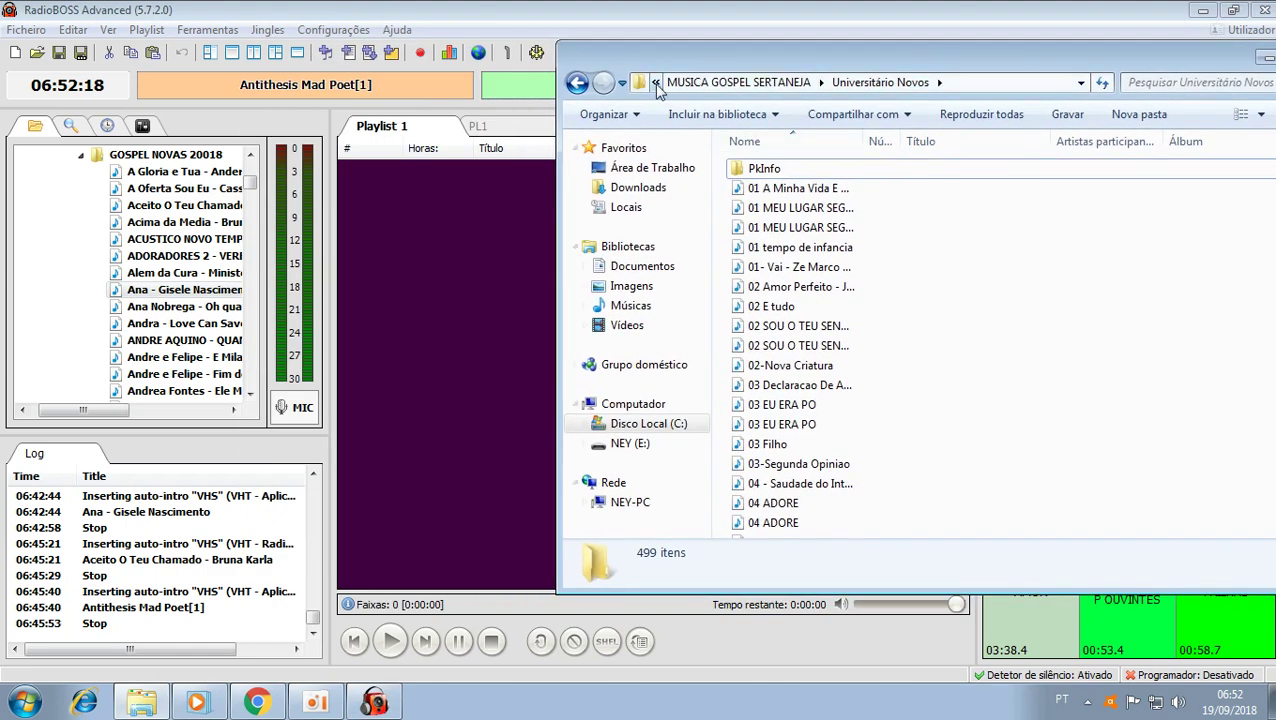
left_click(577, 84)
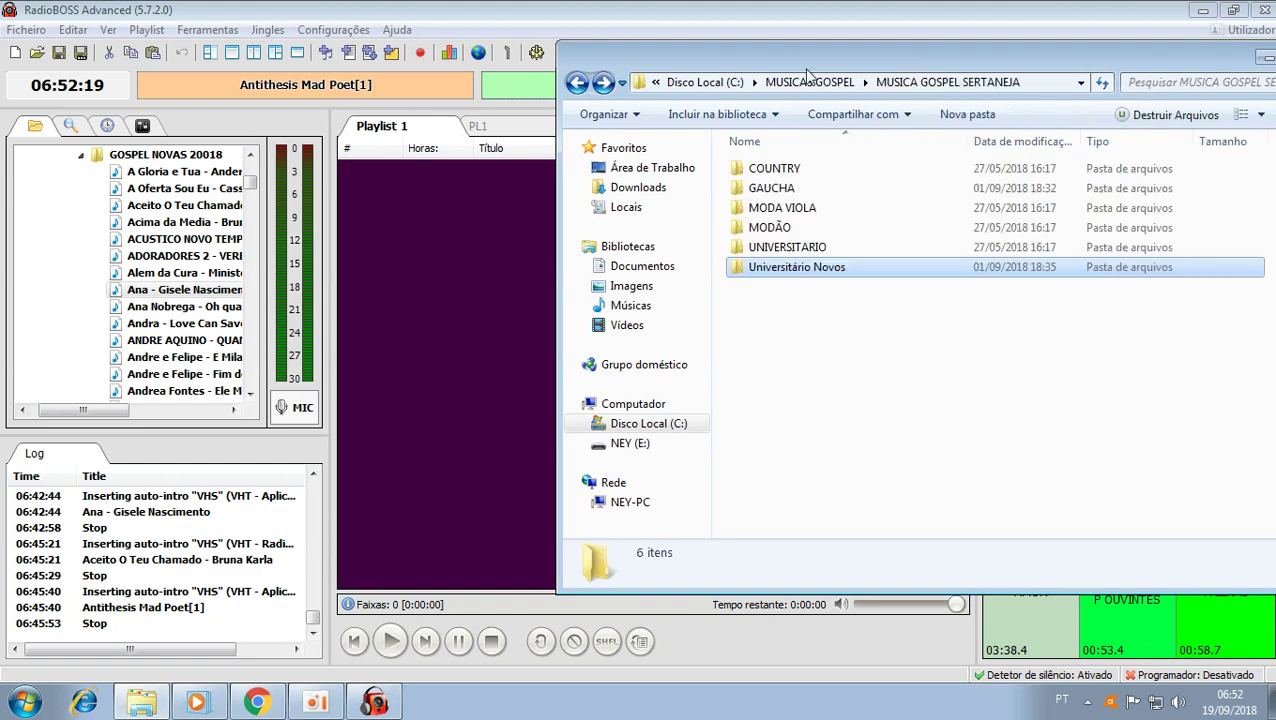
double_click(784, 250)
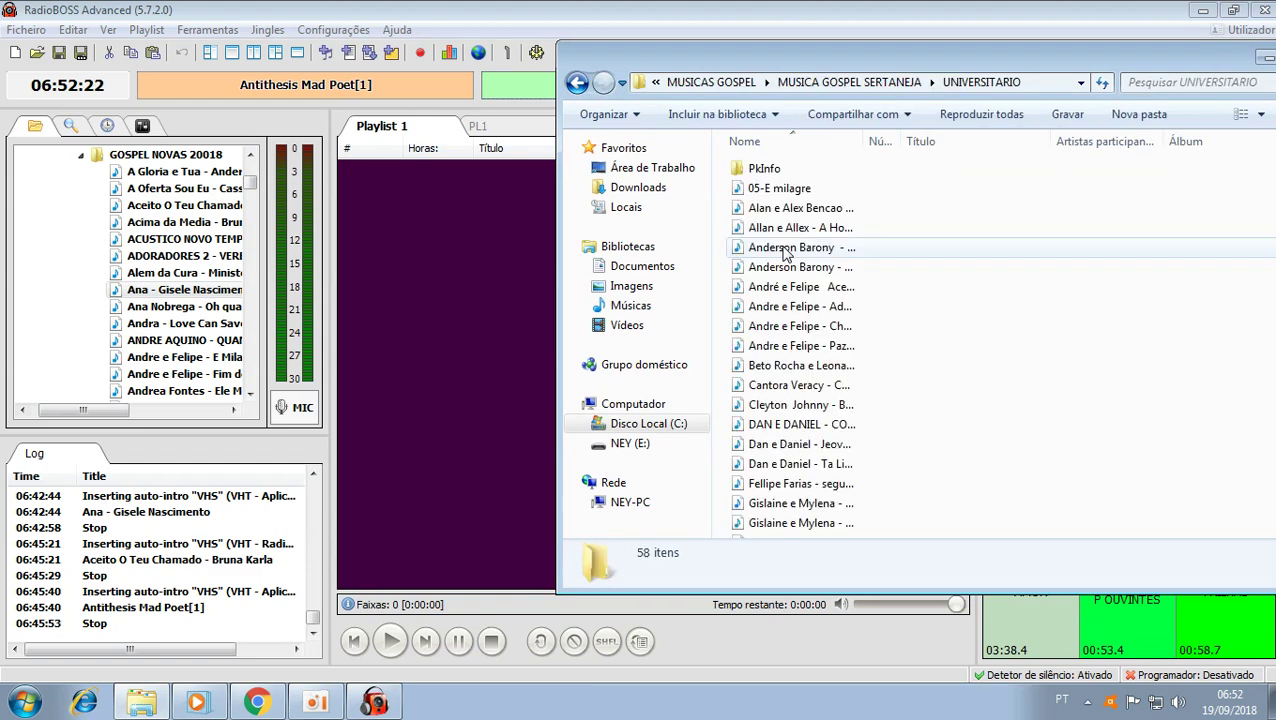
left_click(577, 84)
left_click(786, 250)
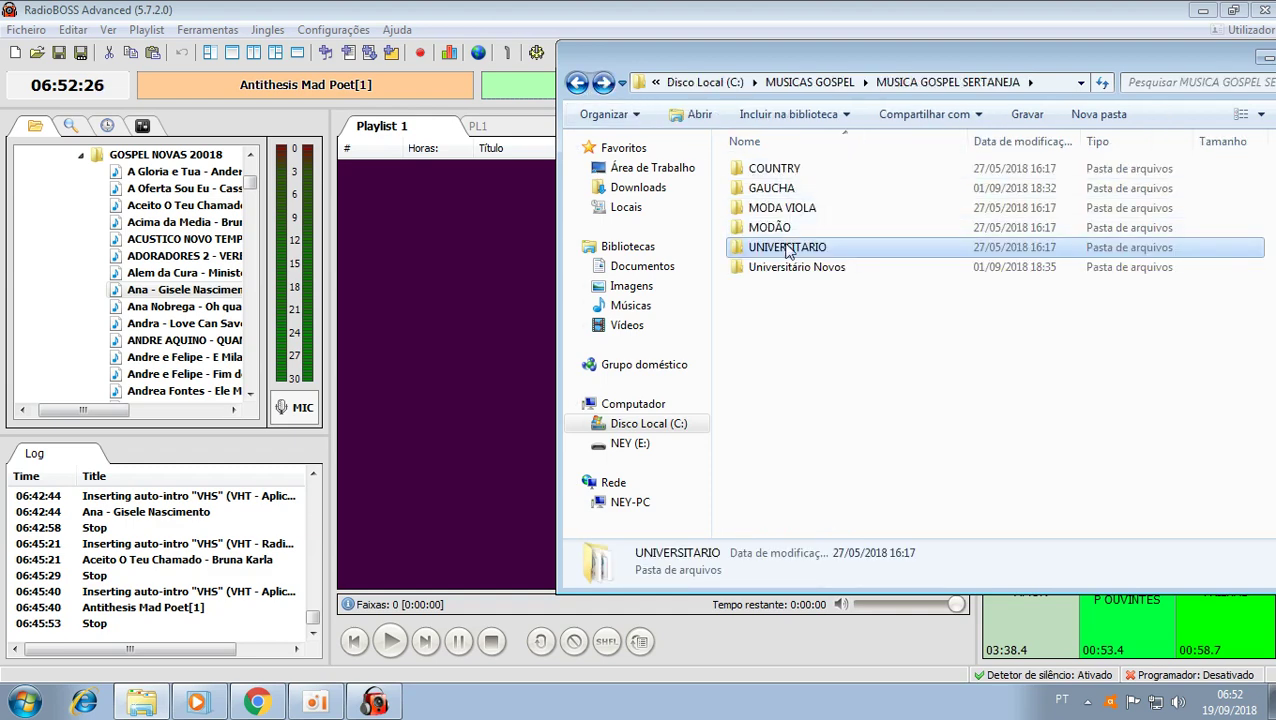
double_click(786, 250)
left_click_drag(786, 250, 497, 289)
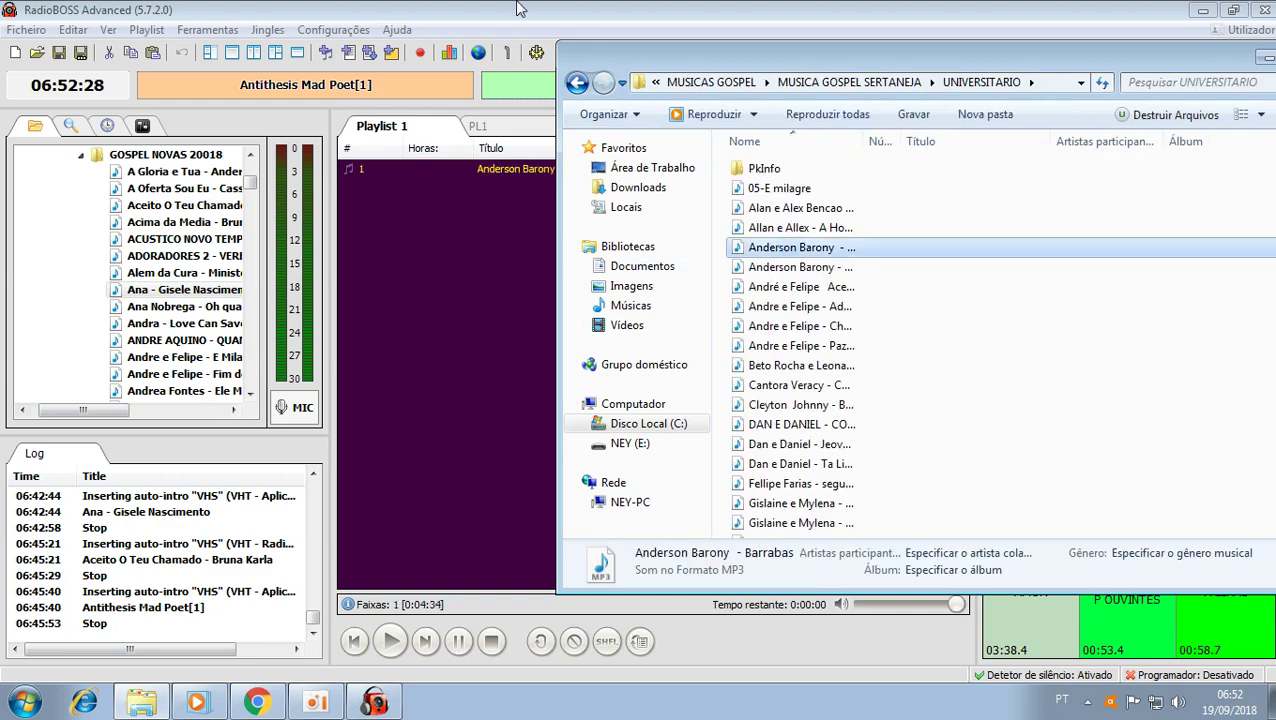
Step: Switch back to RadioBOSS, test the start of Barrabas twice, and start a new playlist without saving the current one
left_click(588, 12)
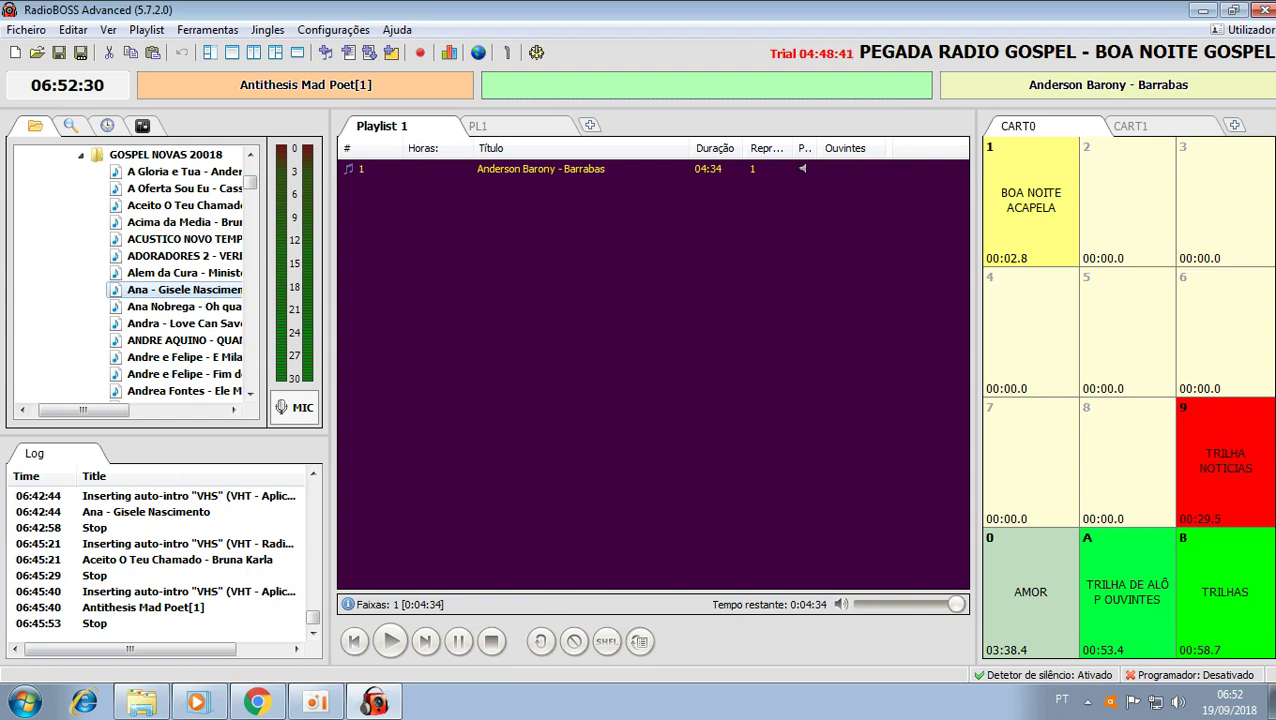
left_click(391, 641)
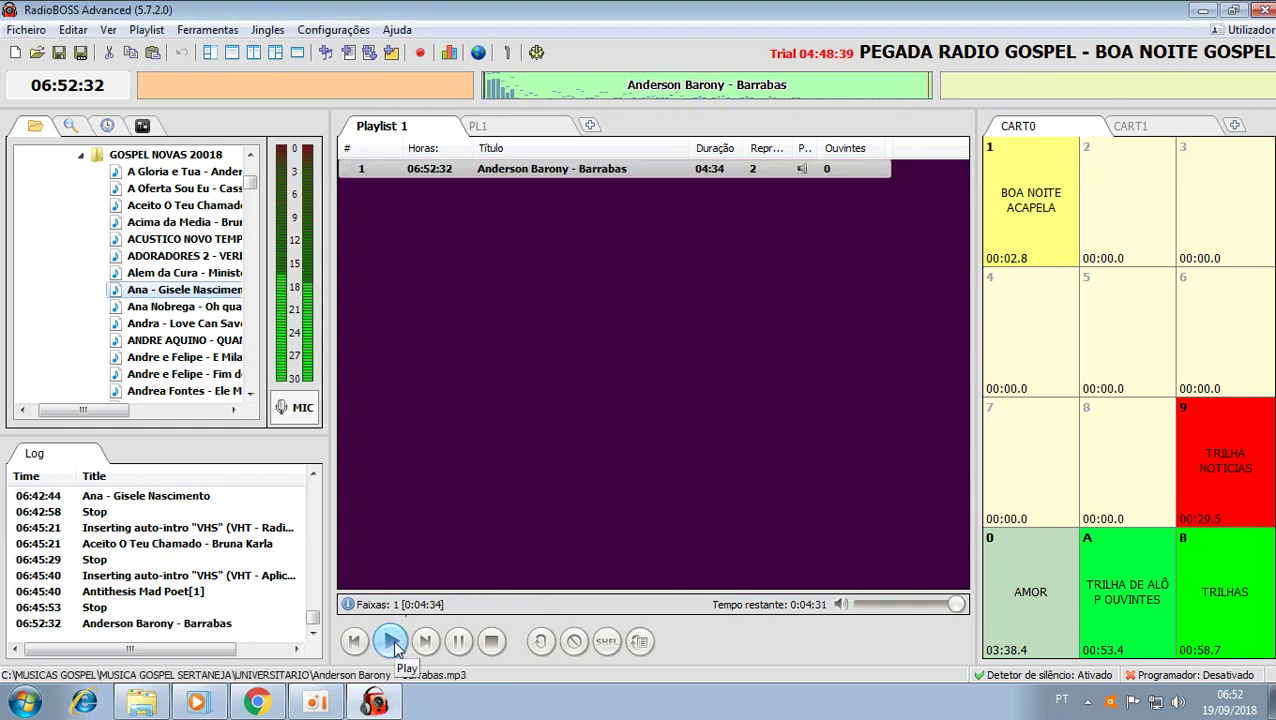
left_click(489, 643)
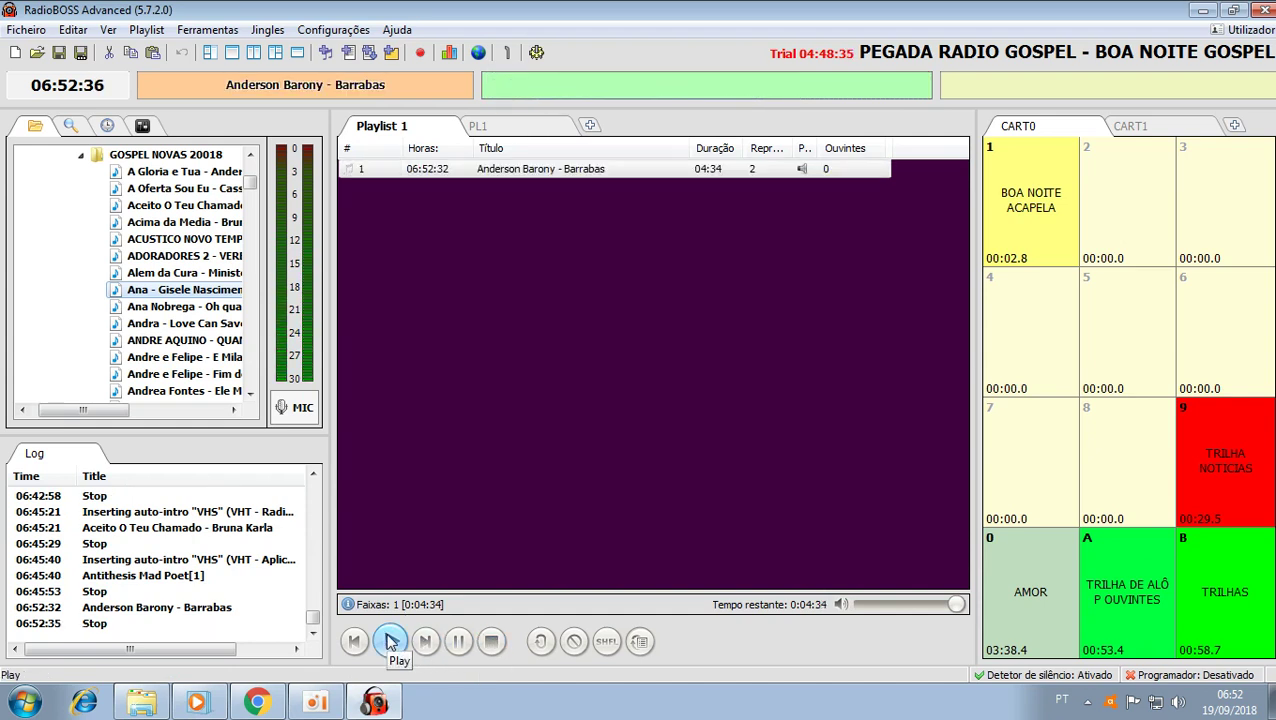
left_click(391, 641)
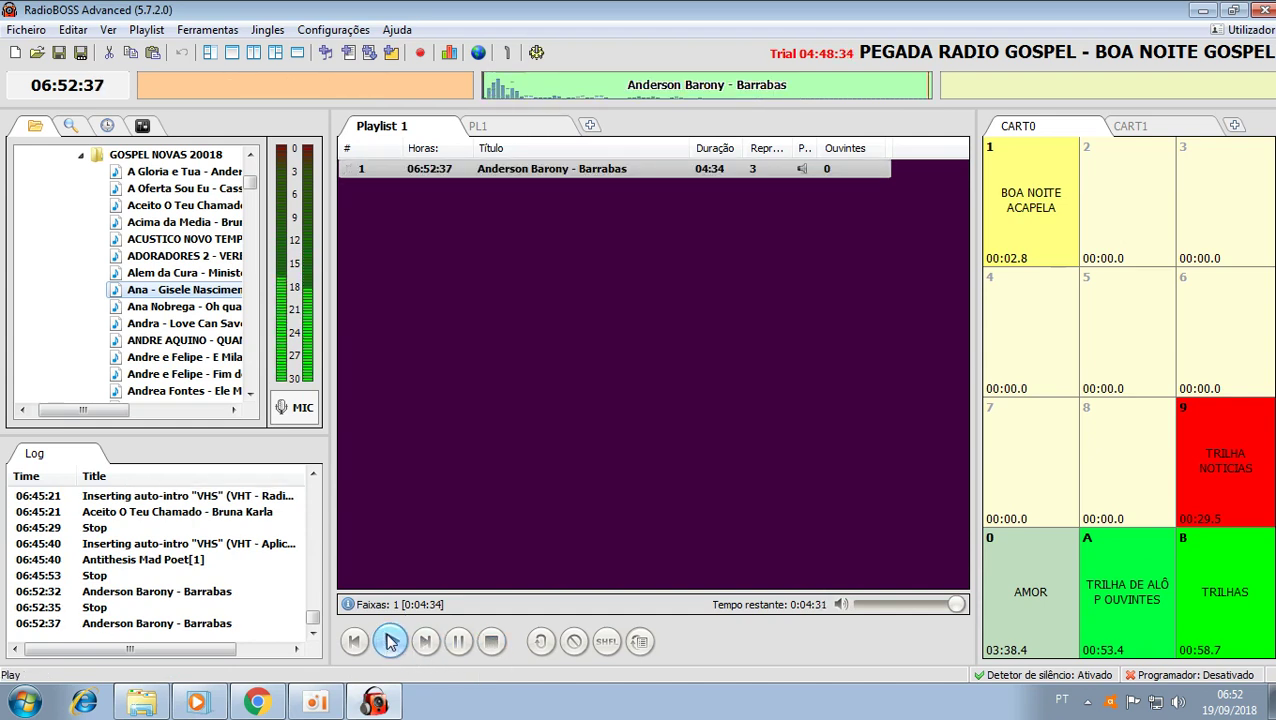
left_click(491, 643)
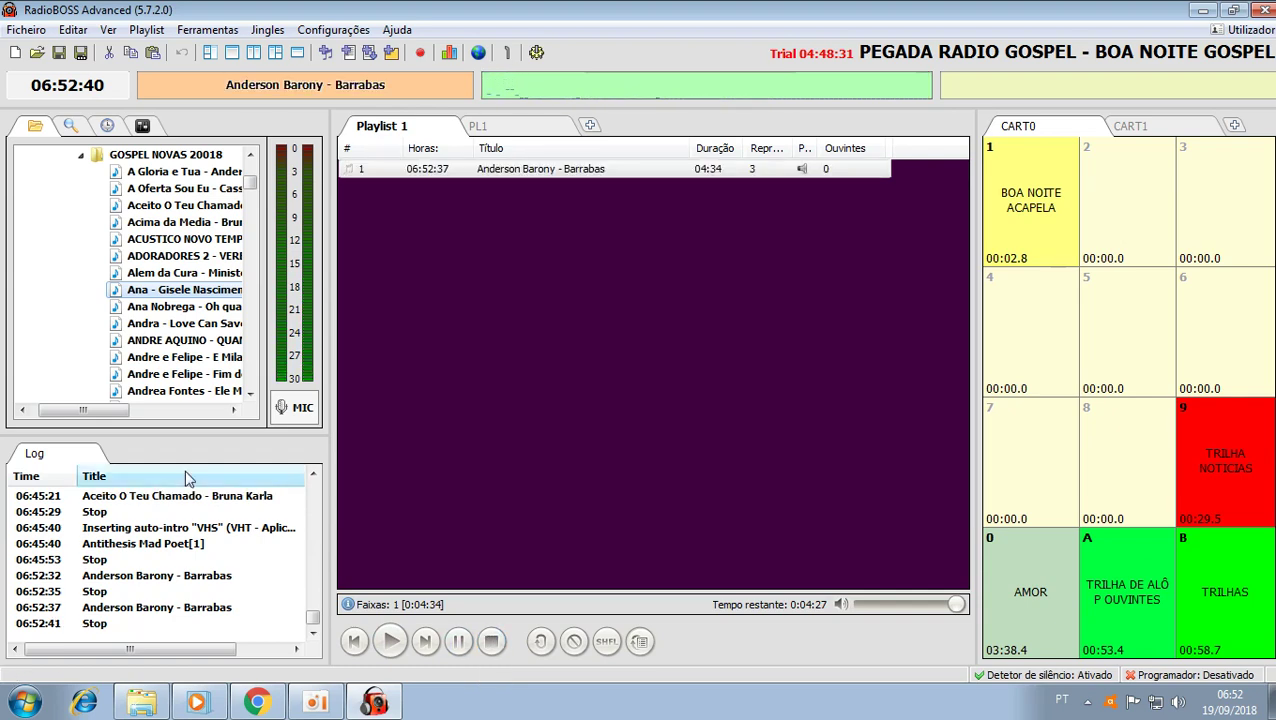
left_click(17, 53)
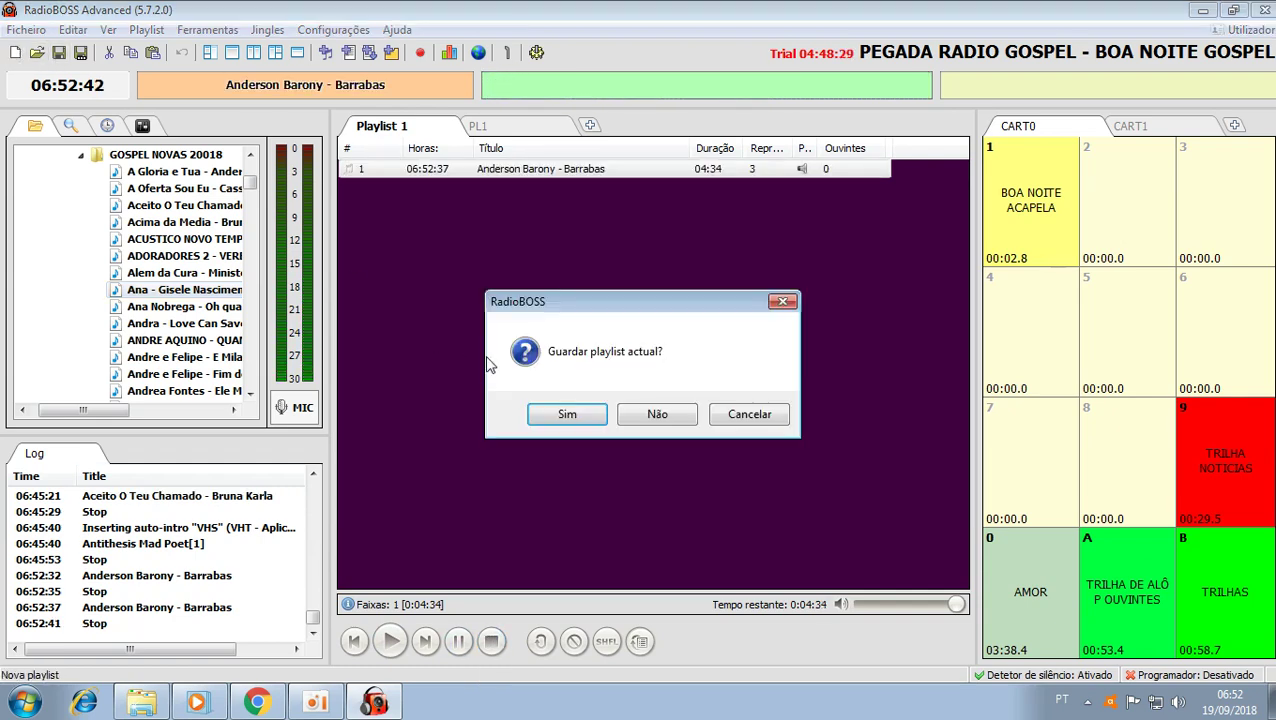
left_click(655, 414)
Step: Switch to Windows Explorer and add the song A PORTA from MUSICA GOSPEL POPULAR\GOSPEL NOVAS to RadioBOSS's Playlist 1
left_click(141, 703)
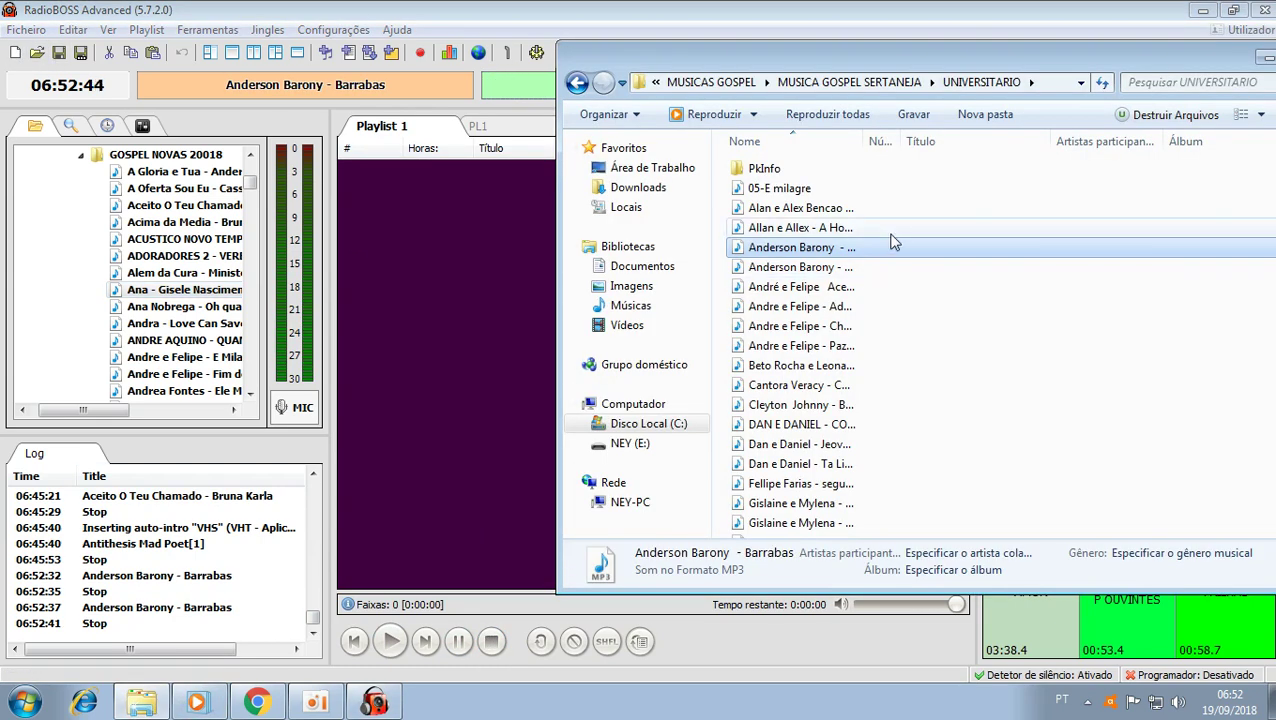
left_click(577, 83)
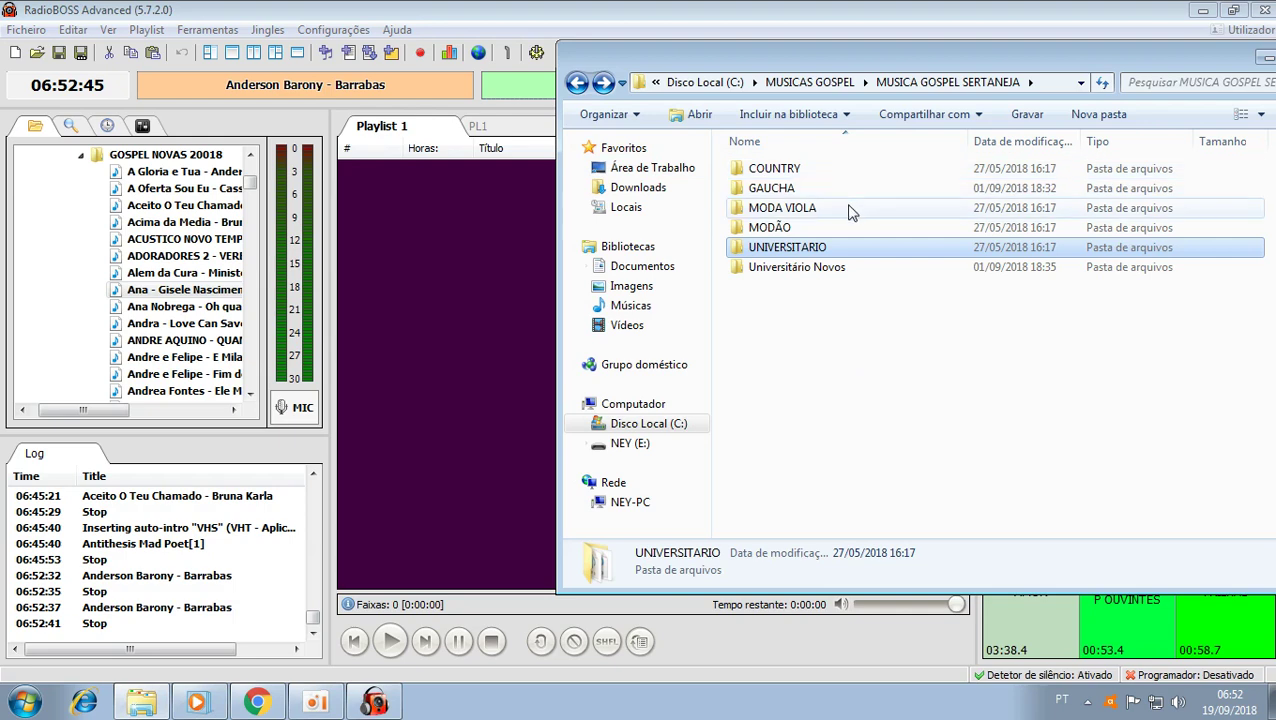
left_click(588, 86)
double_click(810, 250)
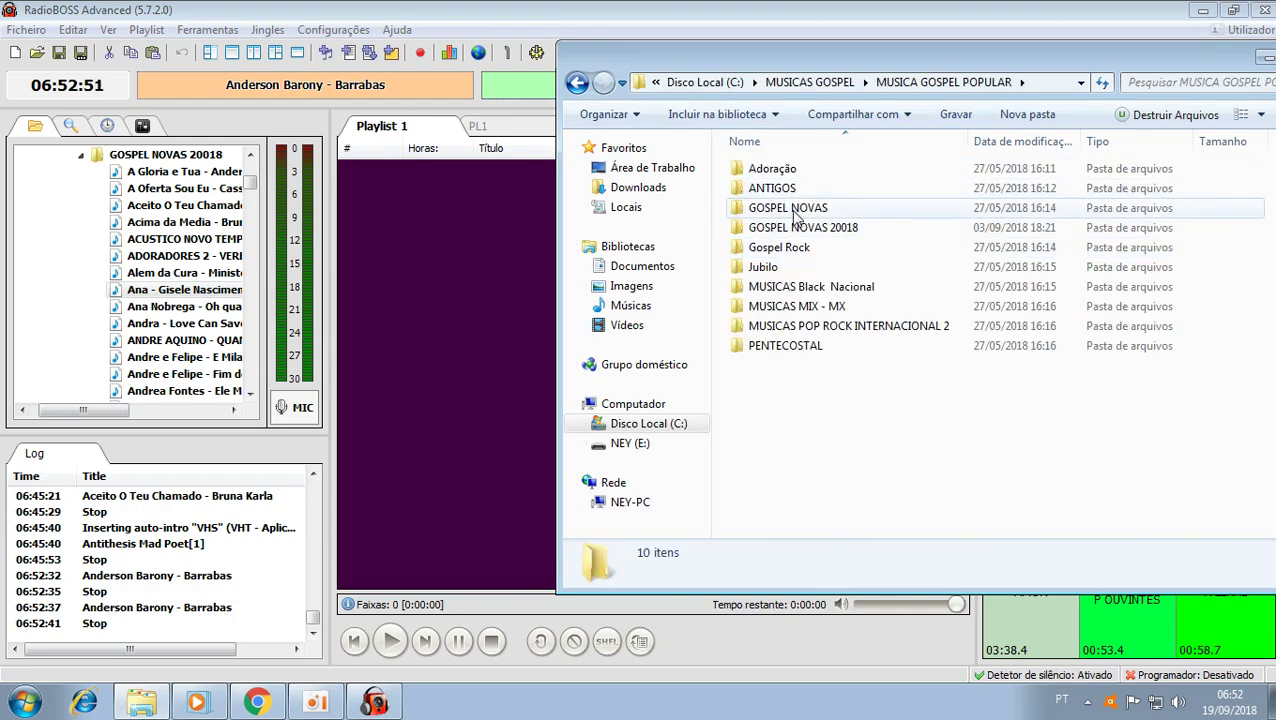
double_click(796, 210)
left_click_drag(790, 228, 510, 250)
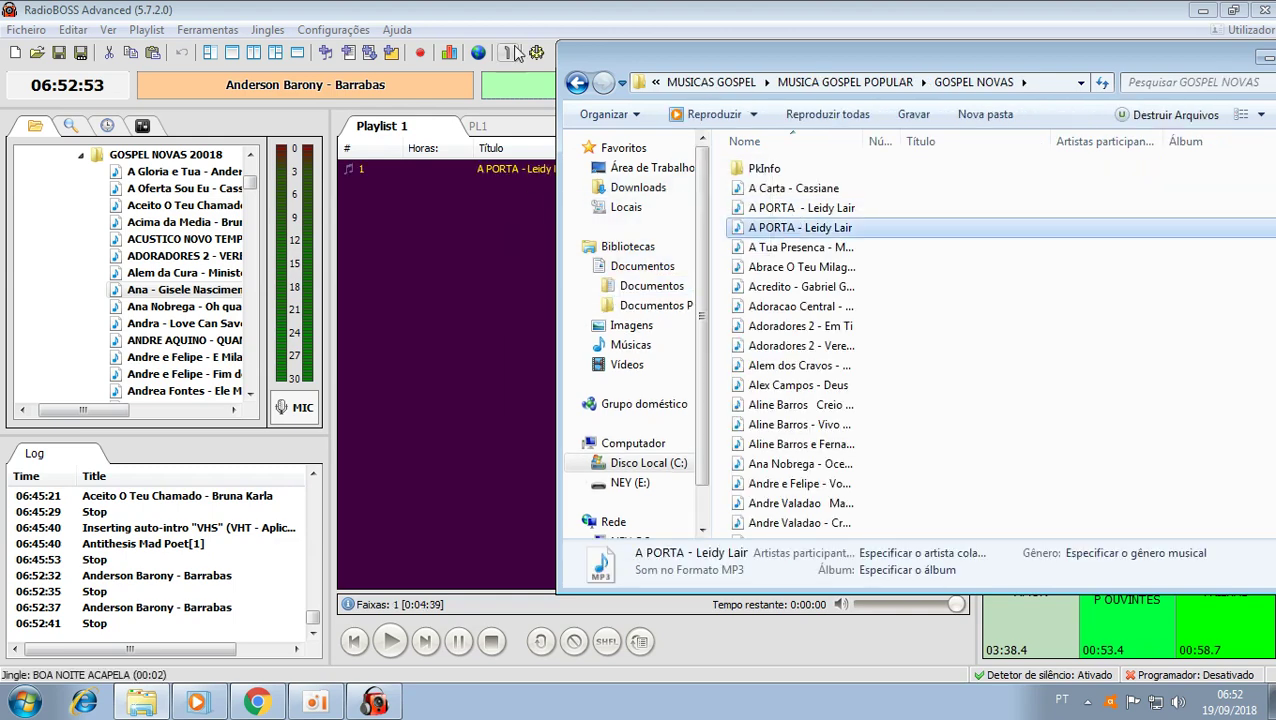
Step: Switch back to RadioBOSS, test the start of A PORTA, and start a new playlist without saving the current one
left_click(553, 38)
left_click(390, 641)
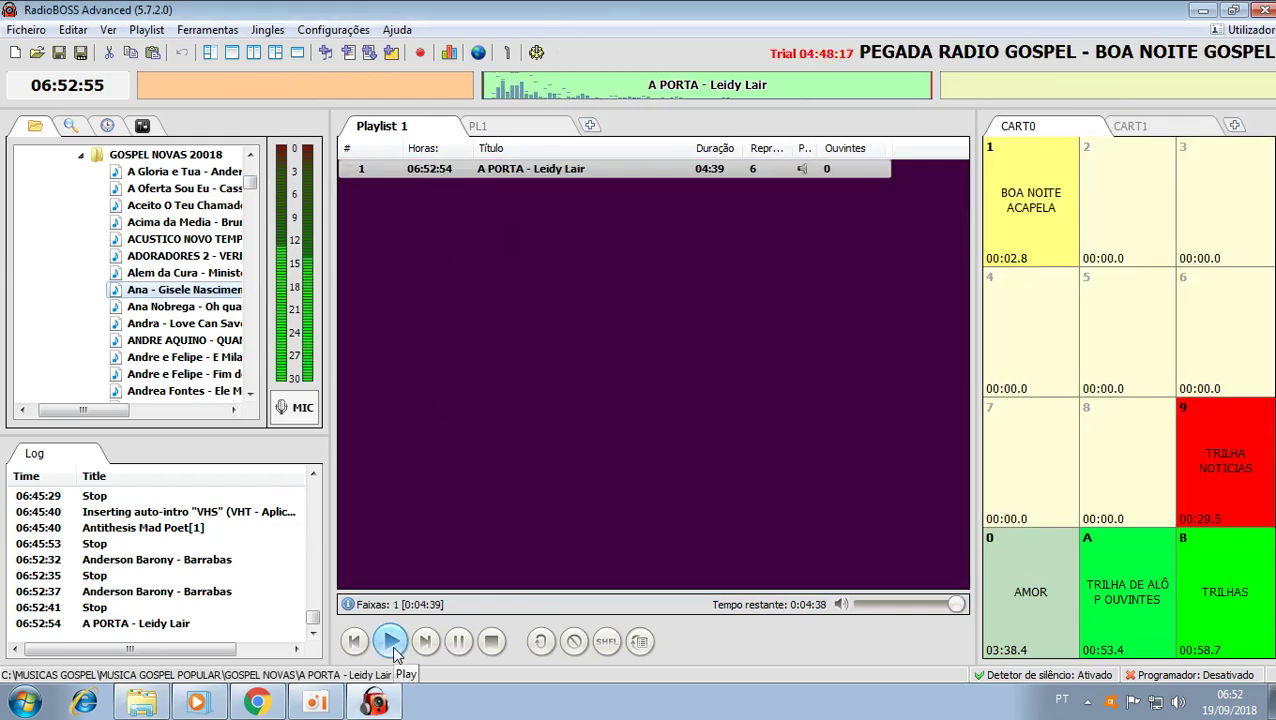
left_click(492, 643)
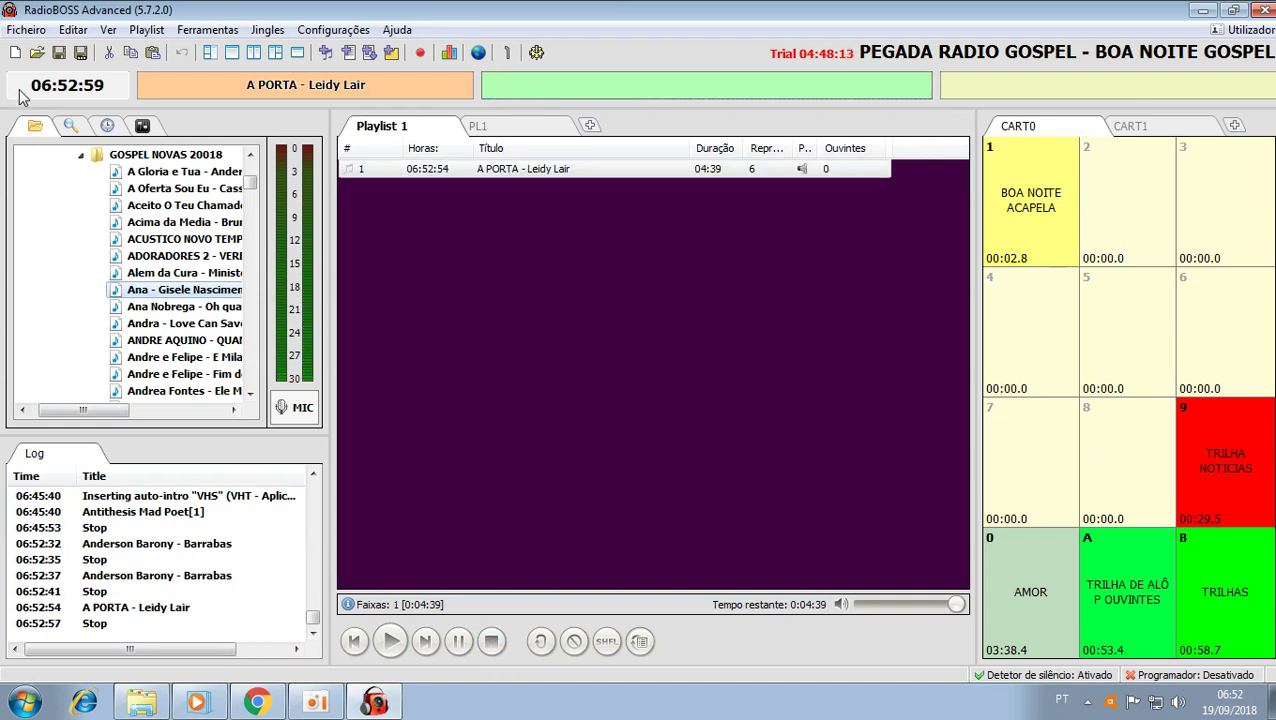
left_click(15, 52)
left_click(662, 414)
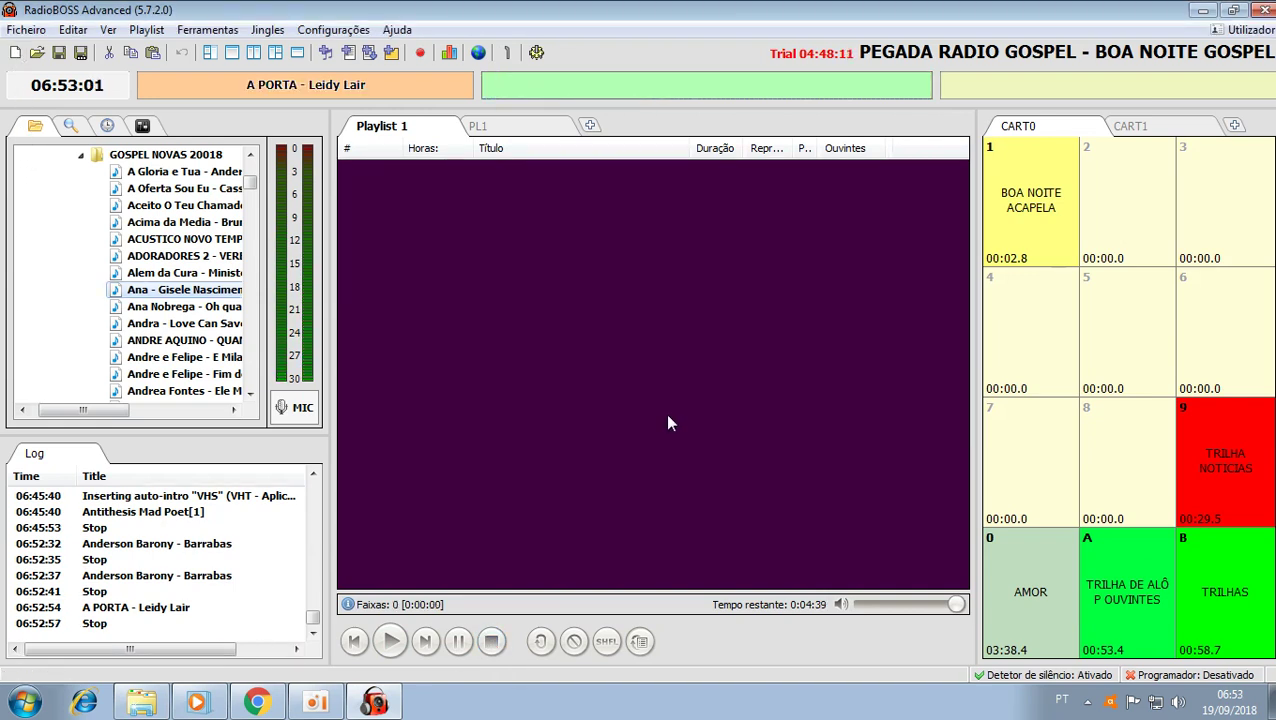
Step: Review the list of automatic intro rules and close it
left_click(207, 29)
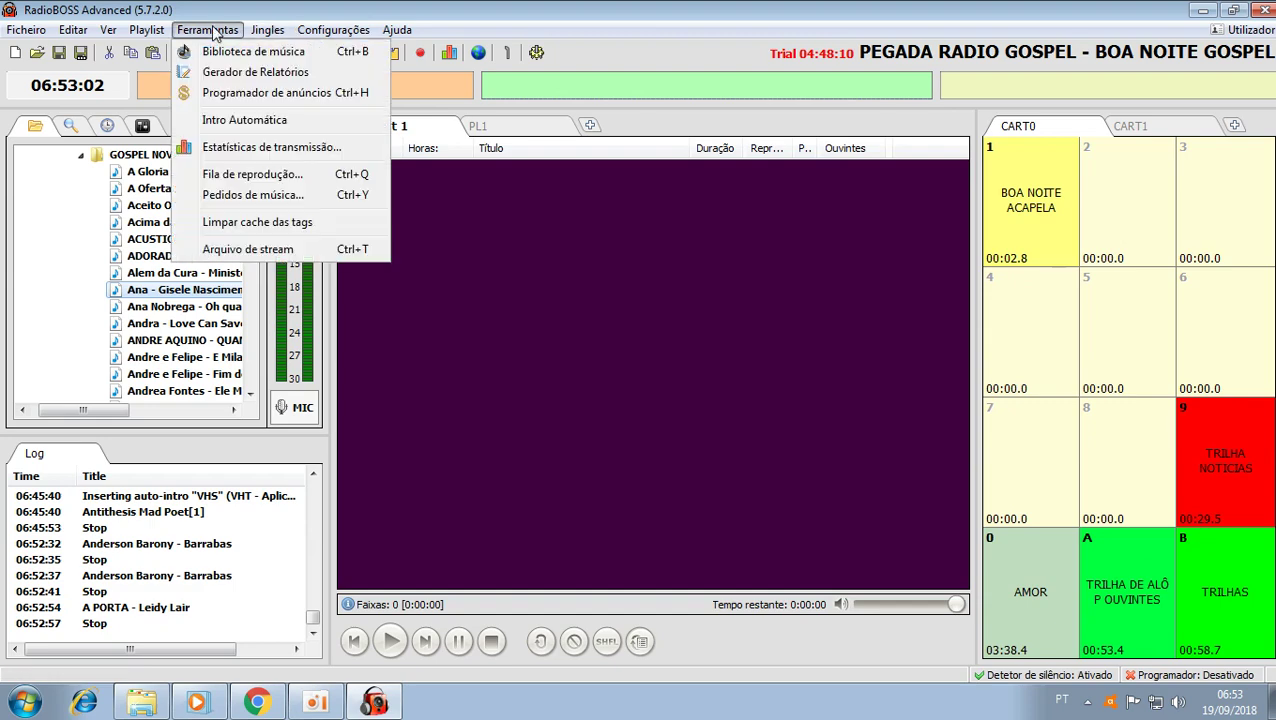
left_click(255, 120)
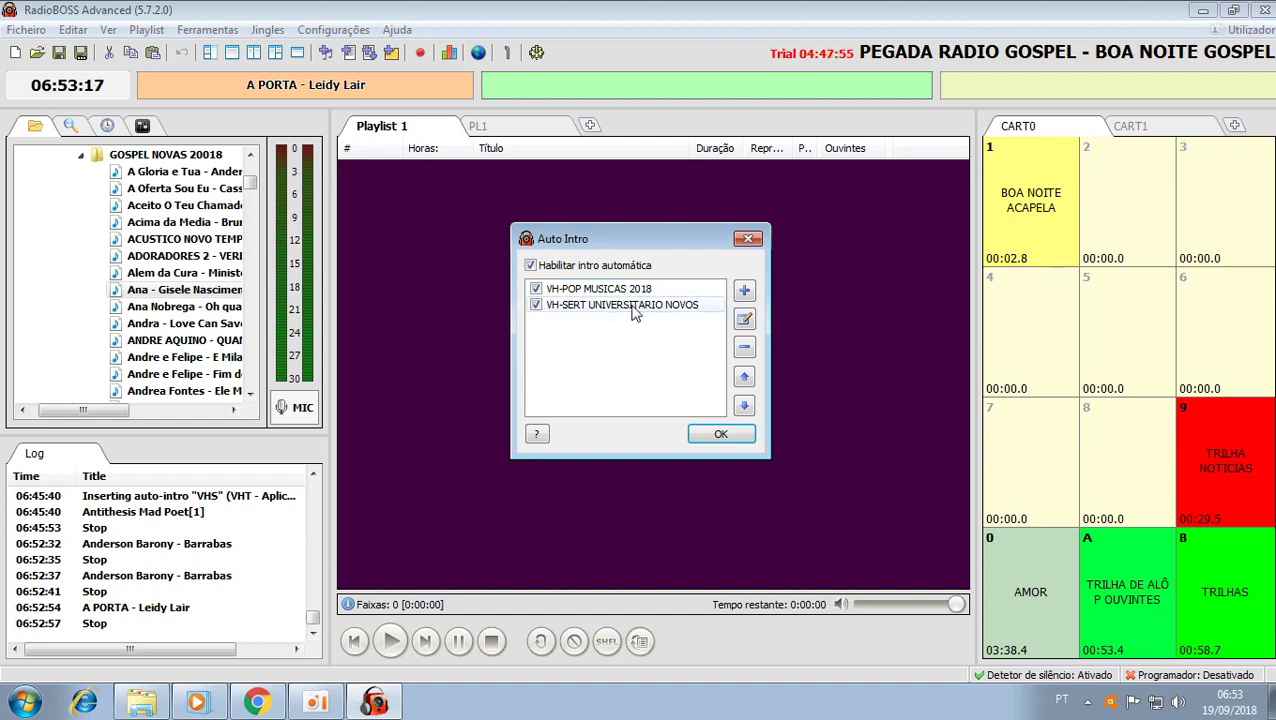
left_click(720, 433)
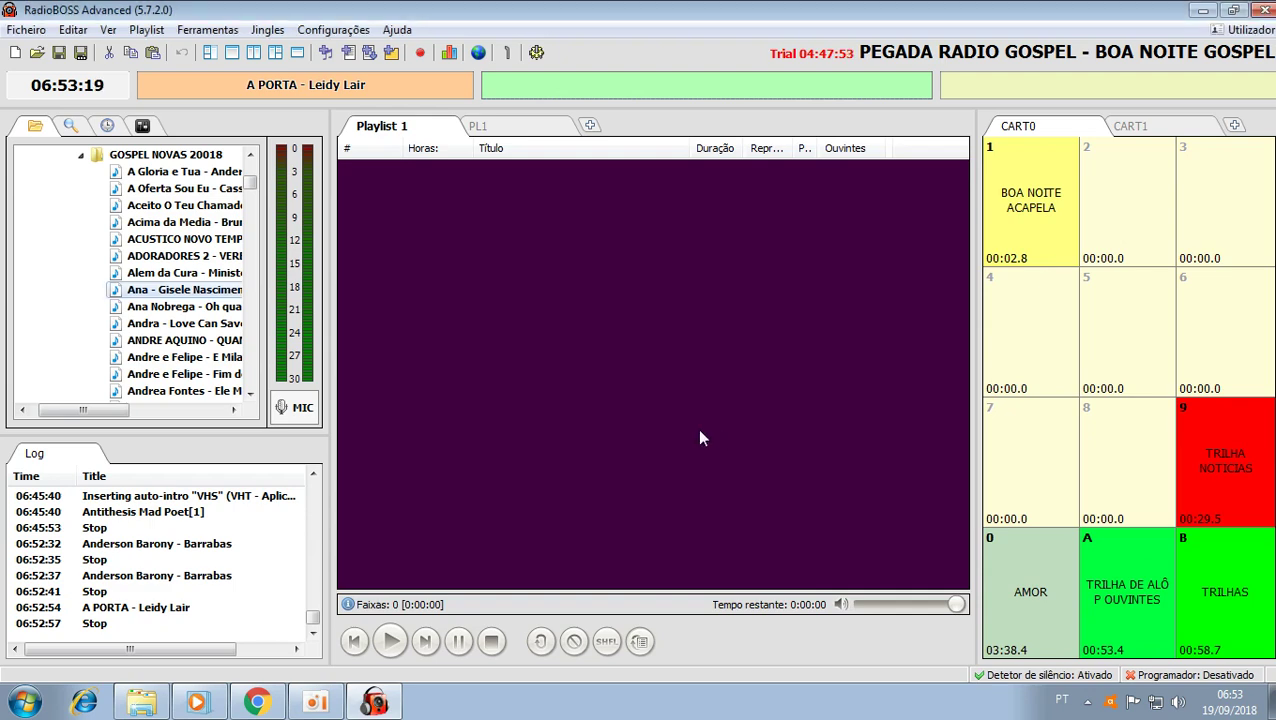
Step: Switch to Windows Explorer and add the song Acima da Media from MUSICA GOSPEL POPULAR\GOSPEL NOVAS 20018 to RadioBOSS's Playlist 1
left_click(136, 706)
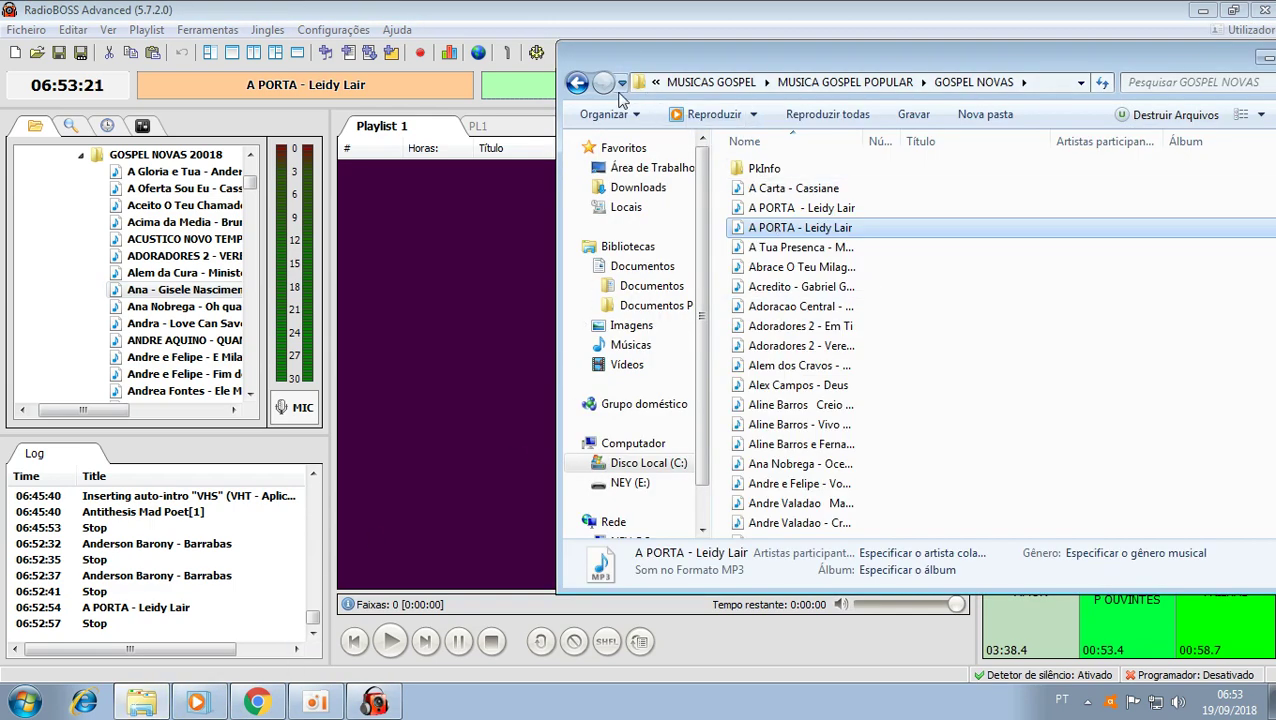
left_click(576, 84)
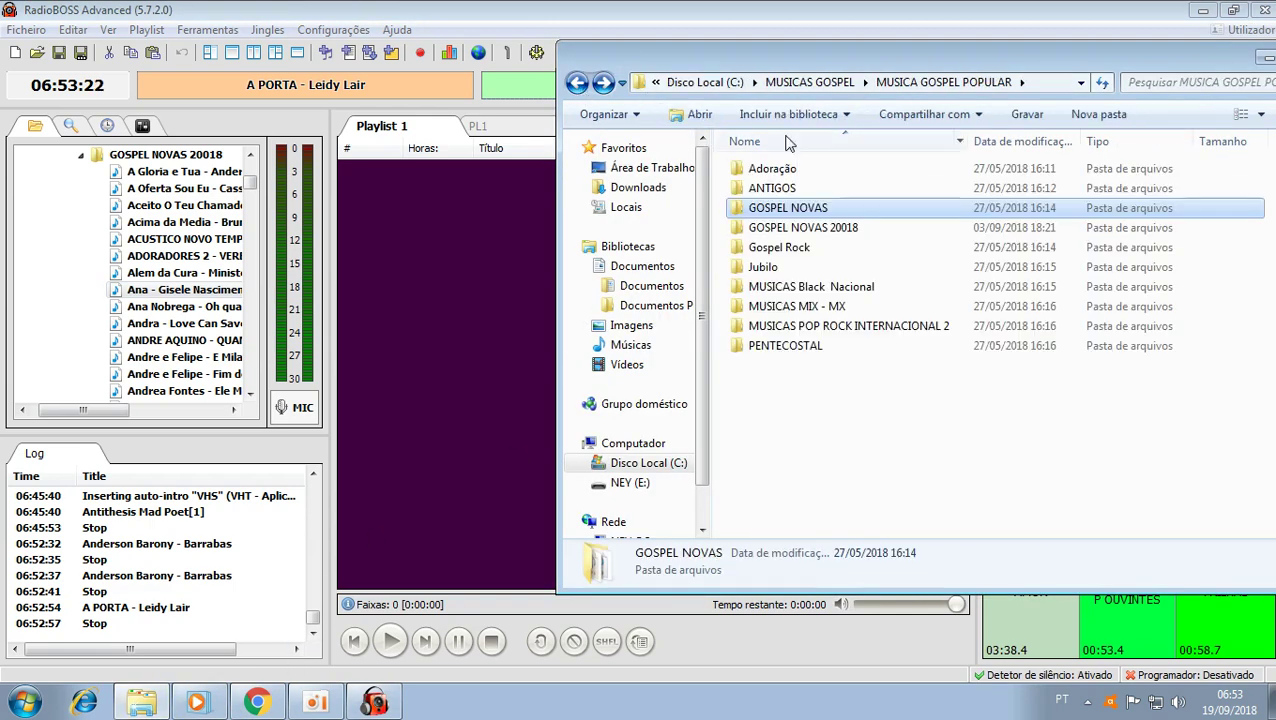
double_click(801, 229)
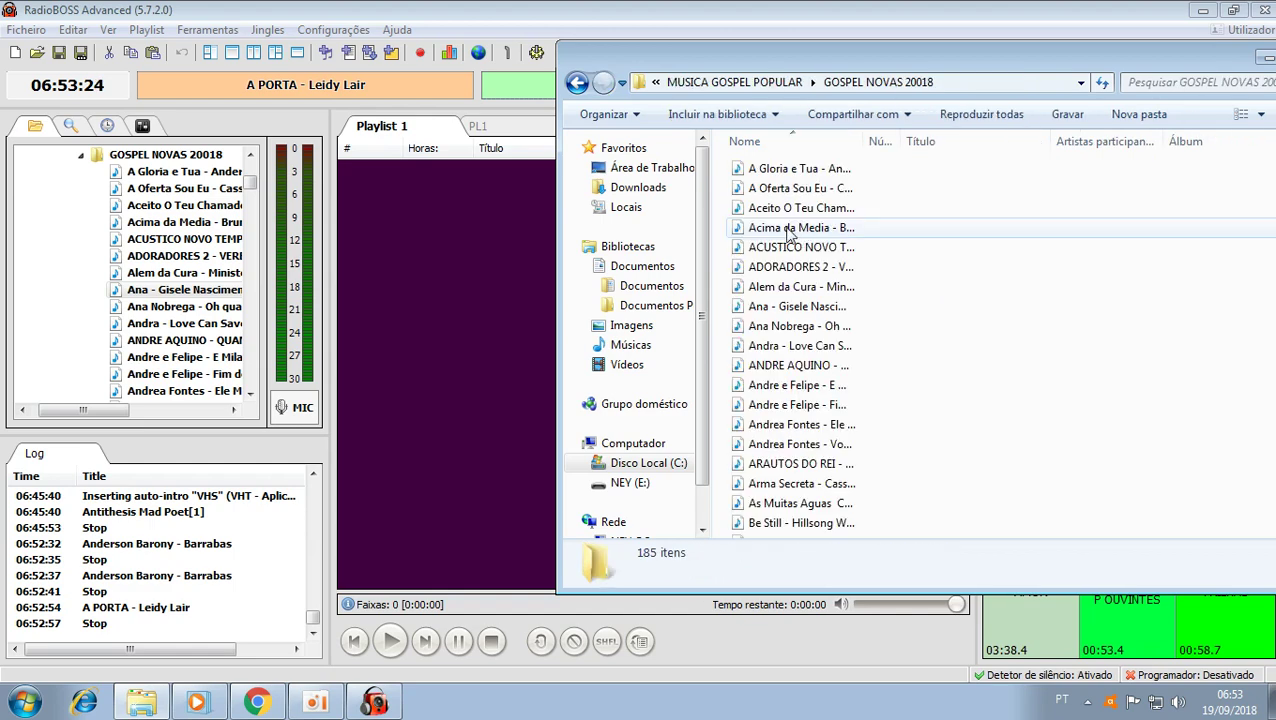
left_click_drag(788, 232, 498, 293)
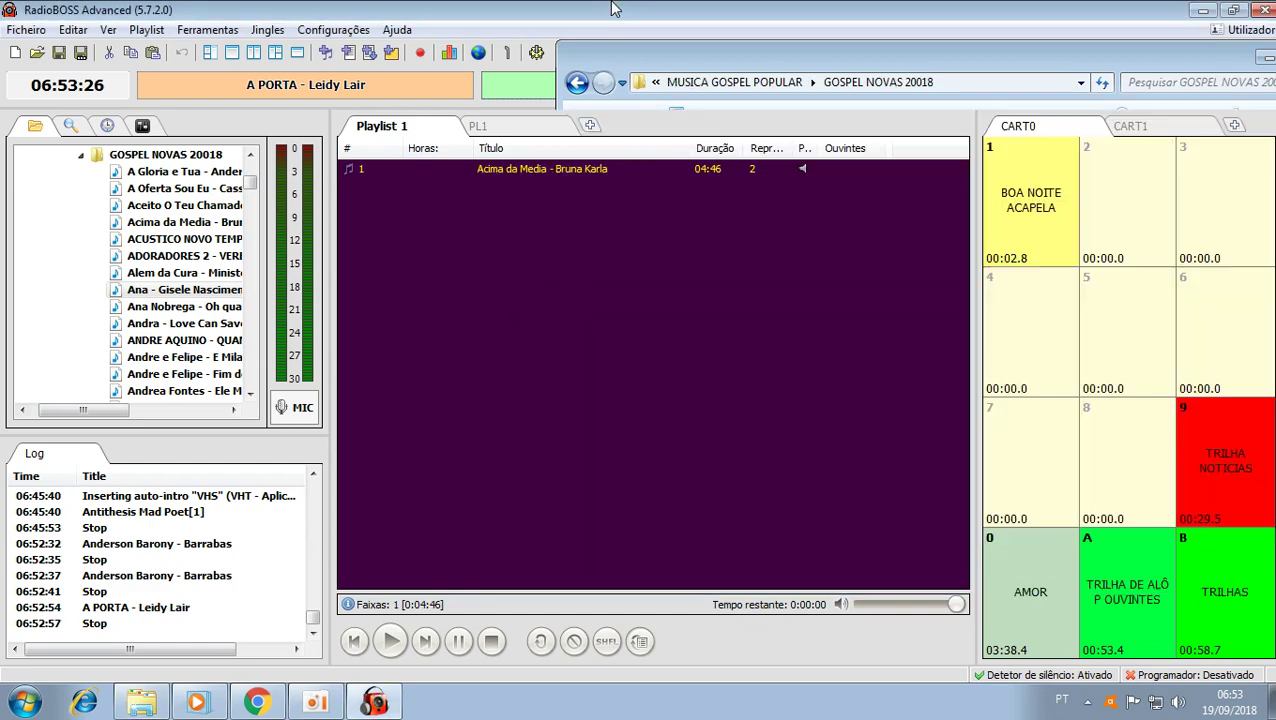
Step: Switch back to RadioBOSS, test the start of Acima da Media, and start a new playlist without saving the current one
left_click(390, 641)
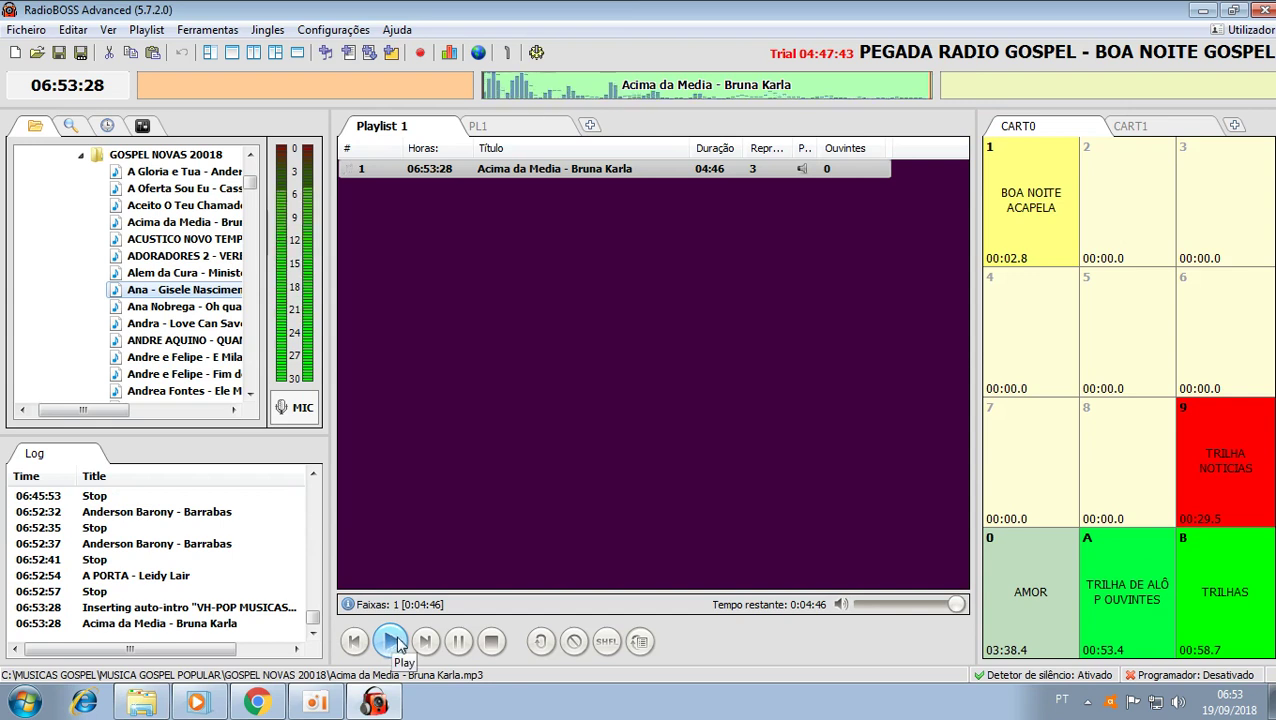
left_click(491, 645)
left_click(14, 52)
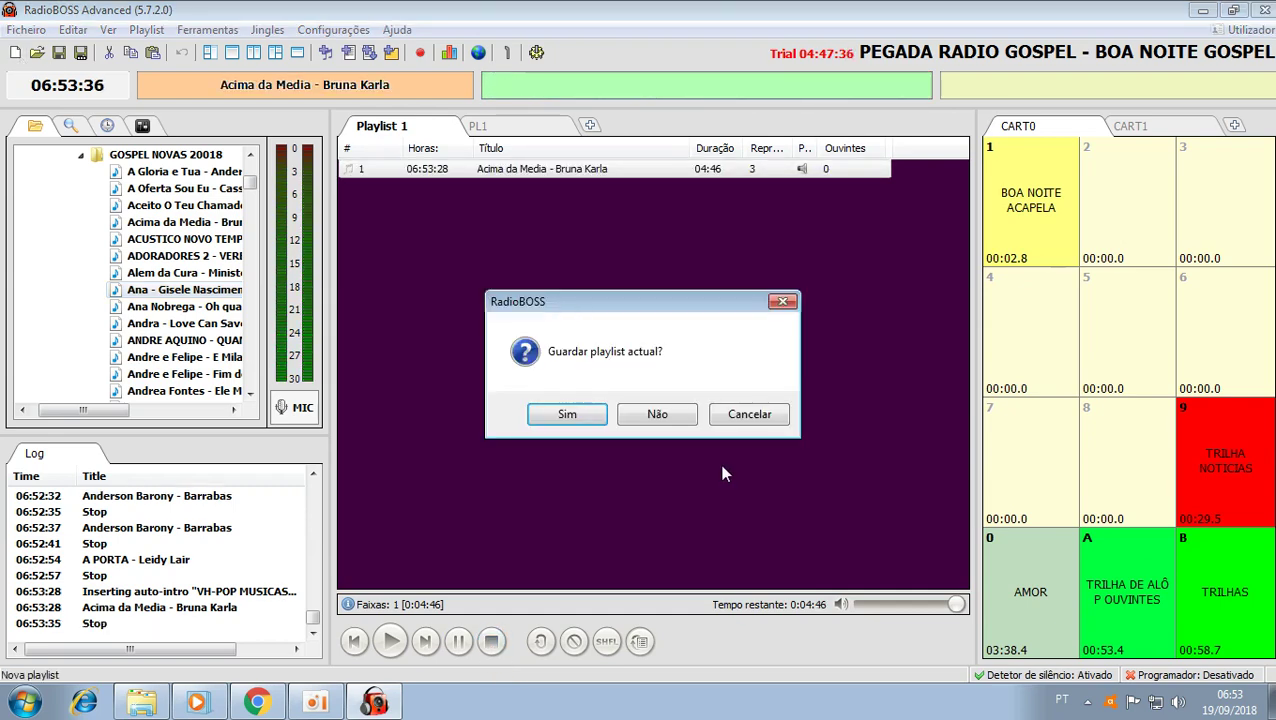
left_click(672, 414)
Step: Switch to Windows Explorer and add the song 01 MEU LUGAR SEGURO from MUSICA GOSPEL SERTANEJA\Universitário Novos to RadioBOSS's Playlist 1
left_click(141, 703)
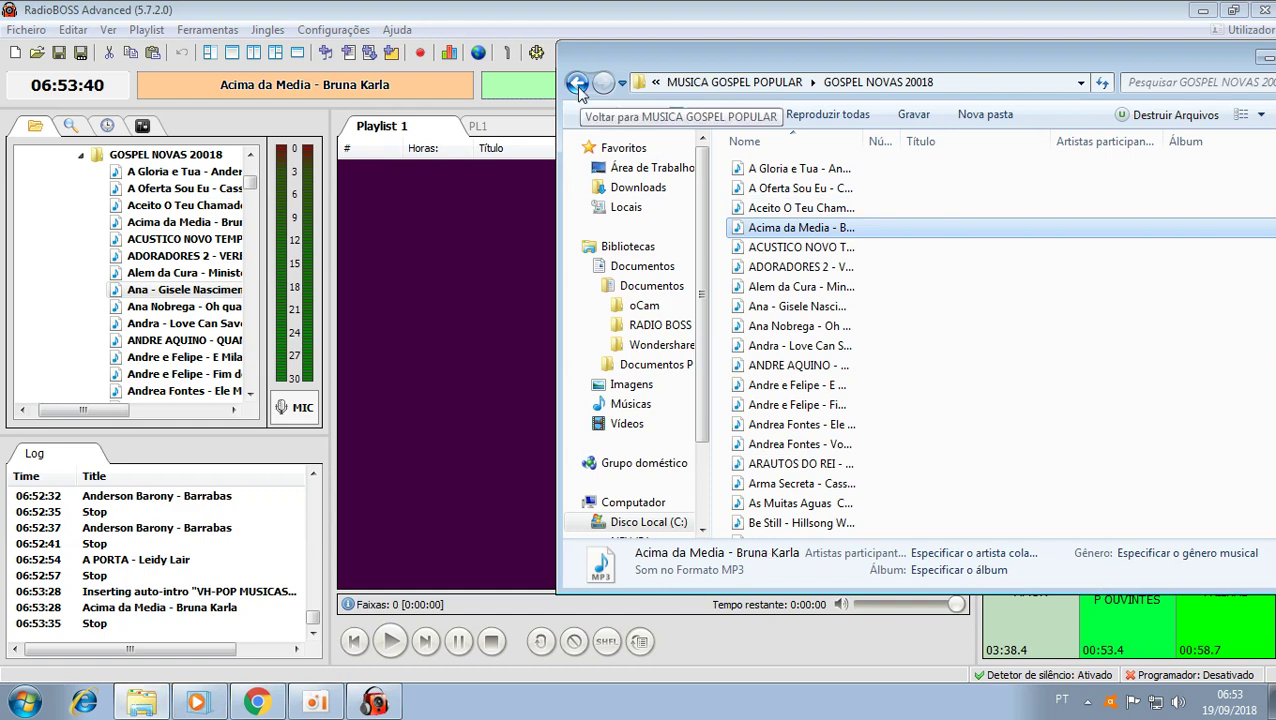
left_click(577, 84)
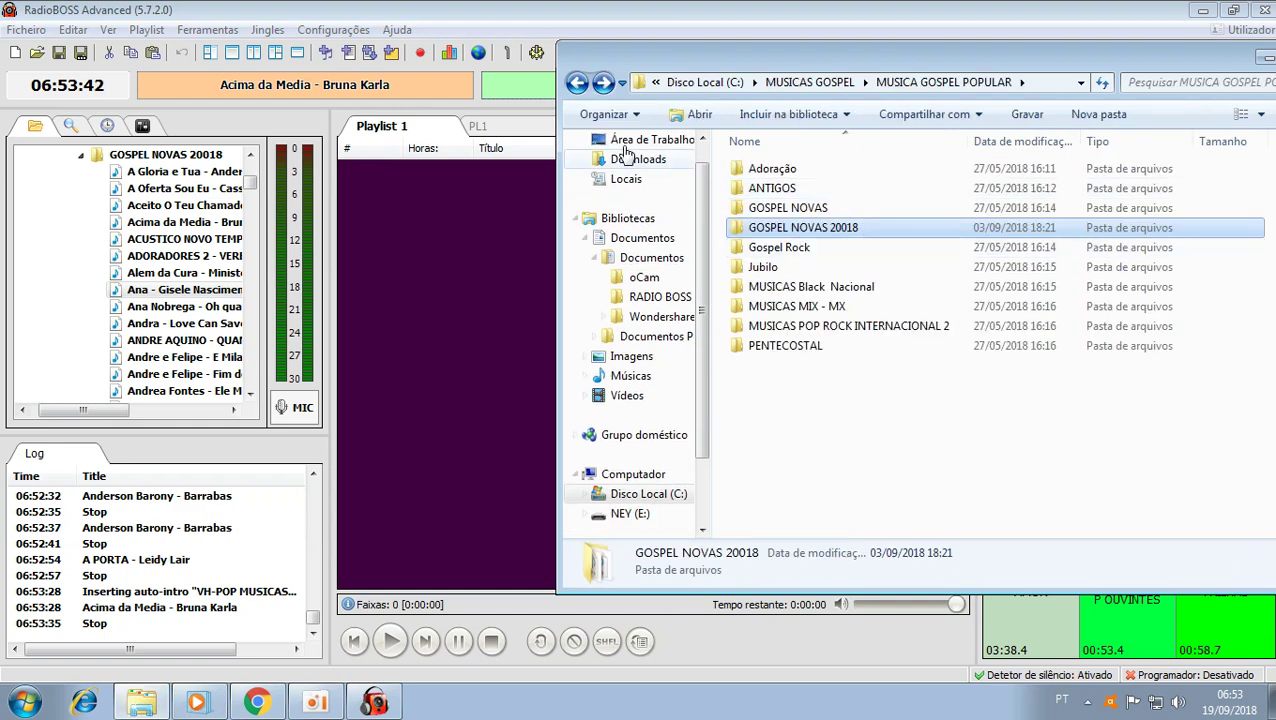
left_click(577, 84)
double_click(813, 250)
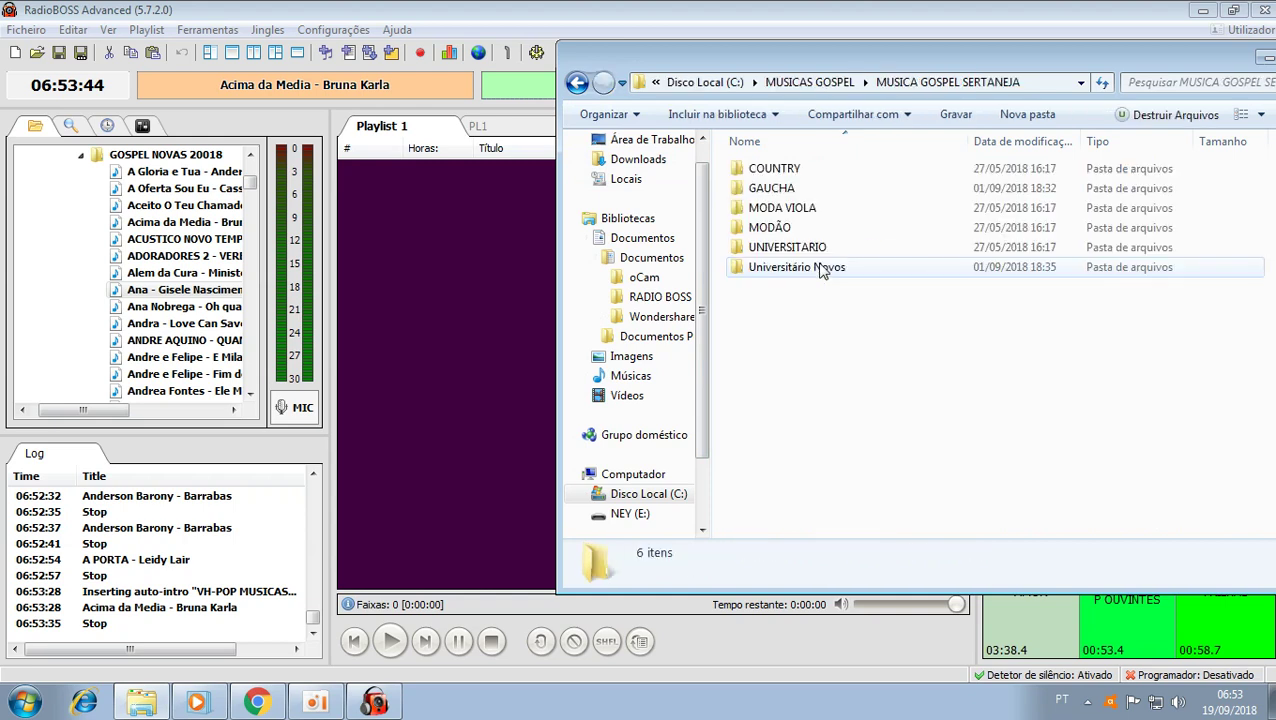
double_click(806, 268)
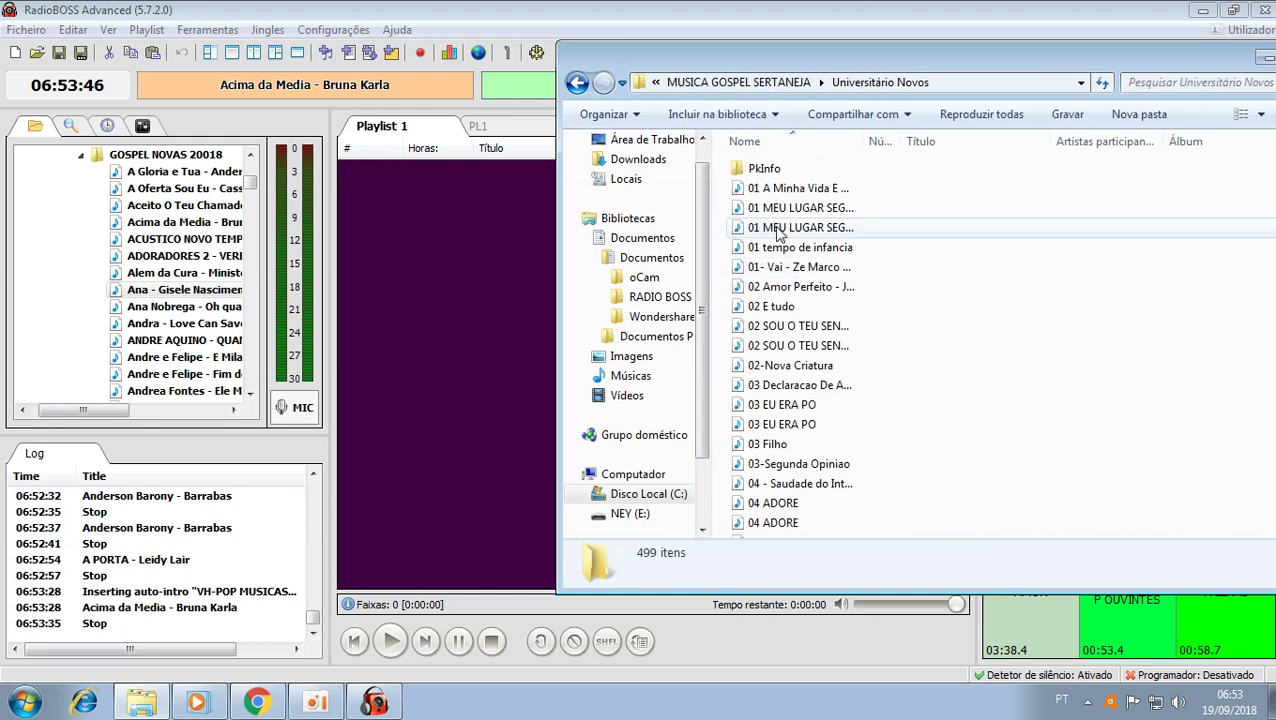
left_click_drag(800, 228, 529, 292)
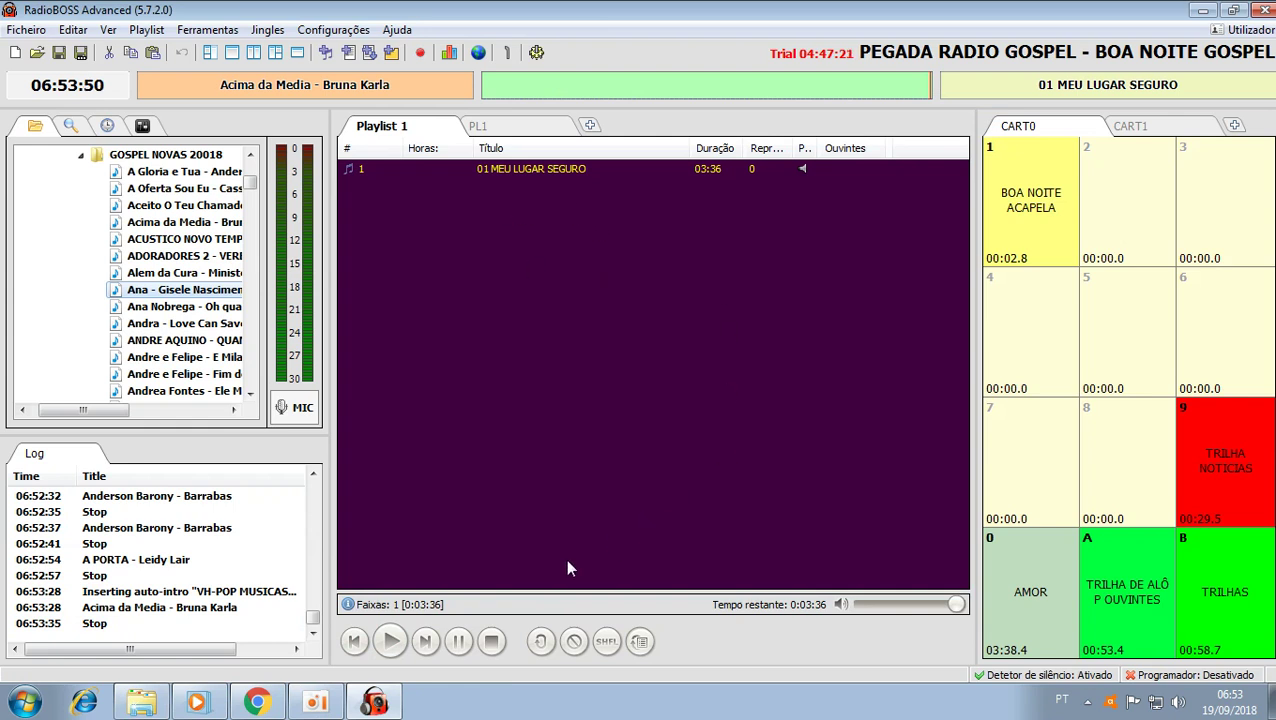
Step: Test the start of 01 MEU LUGAR SEGURO and replace the current playlist with a new one without saving
left_click(390, 641)
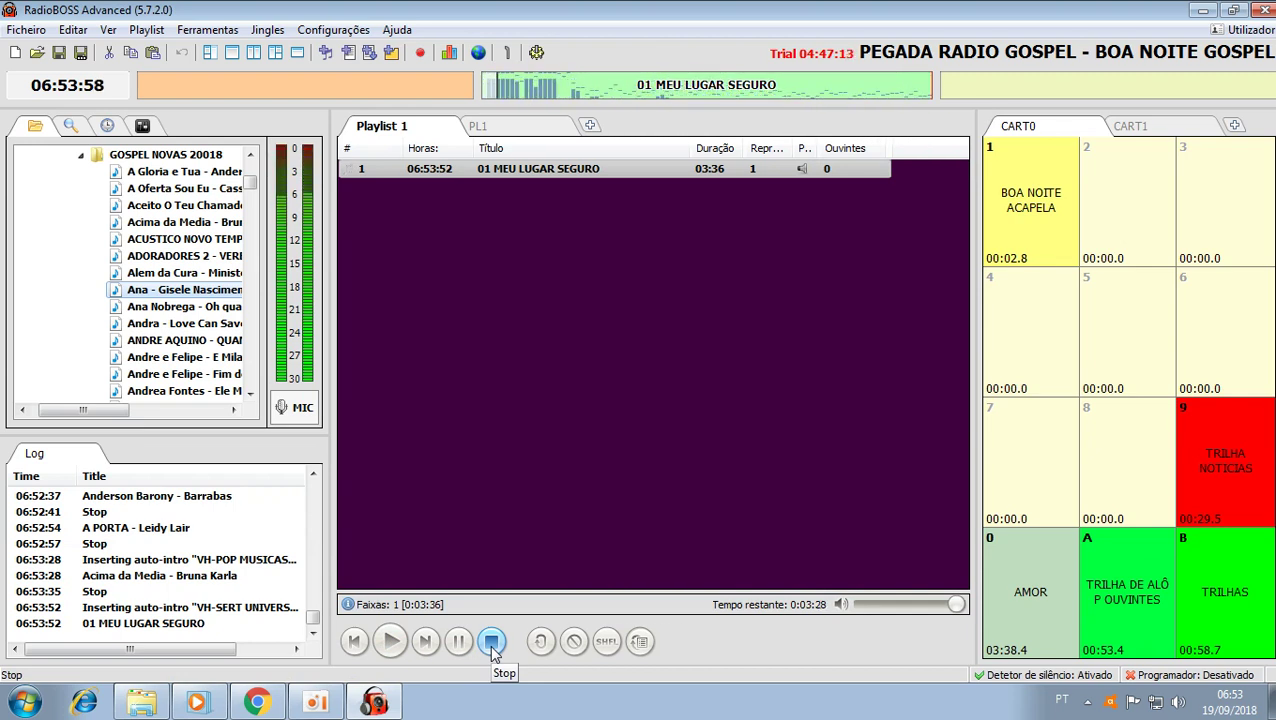
left_click(491, 645)
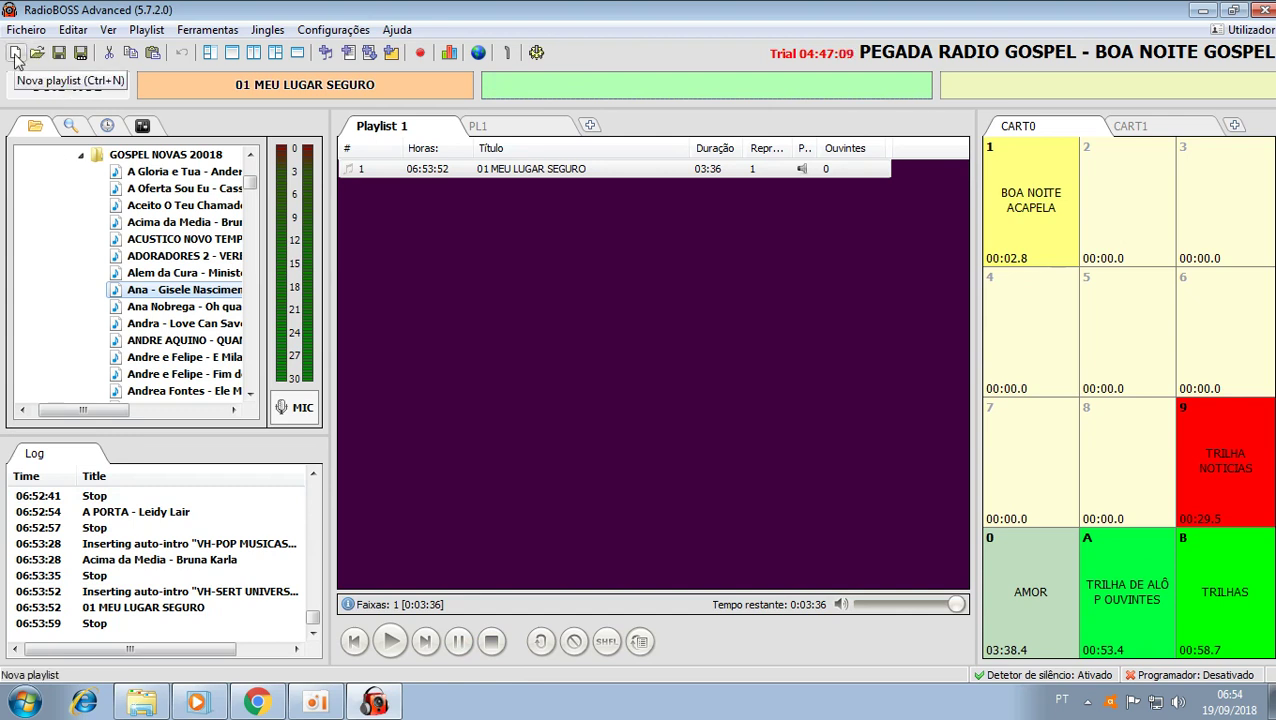
left_click(15, 53)
left_click(657, 418)
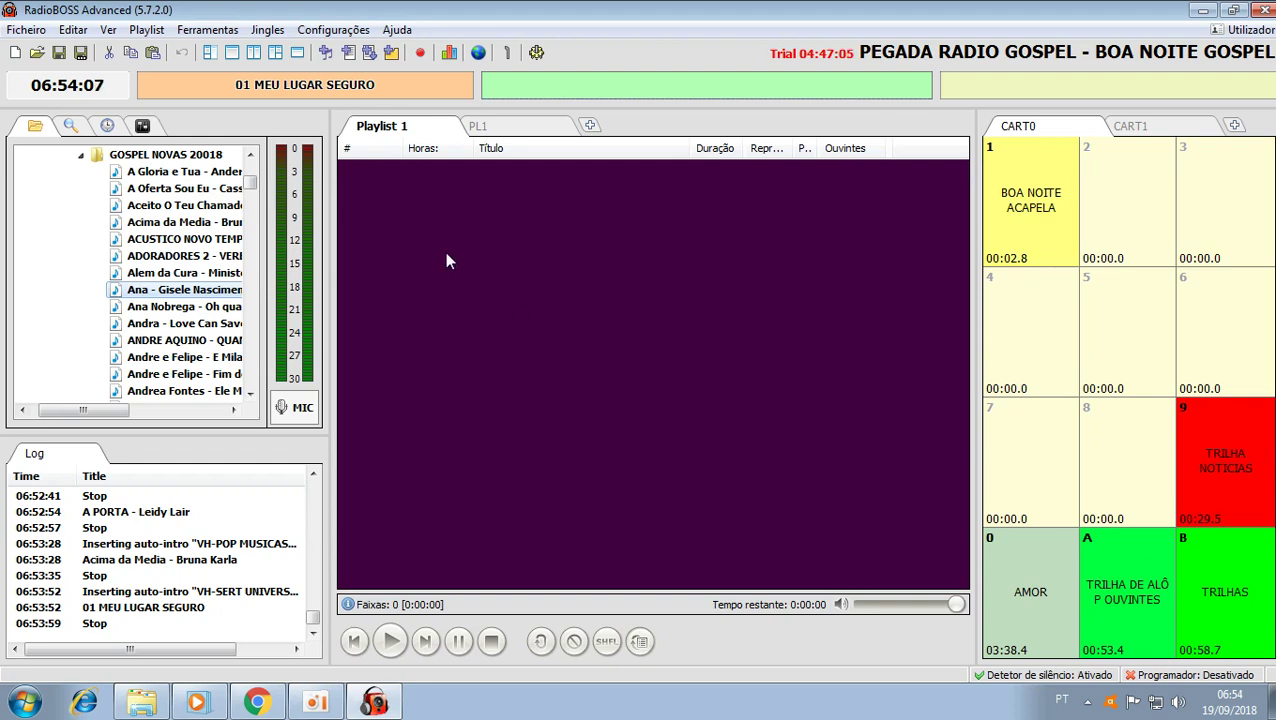
left_click(212, 31)
mouse_move(146, 30)
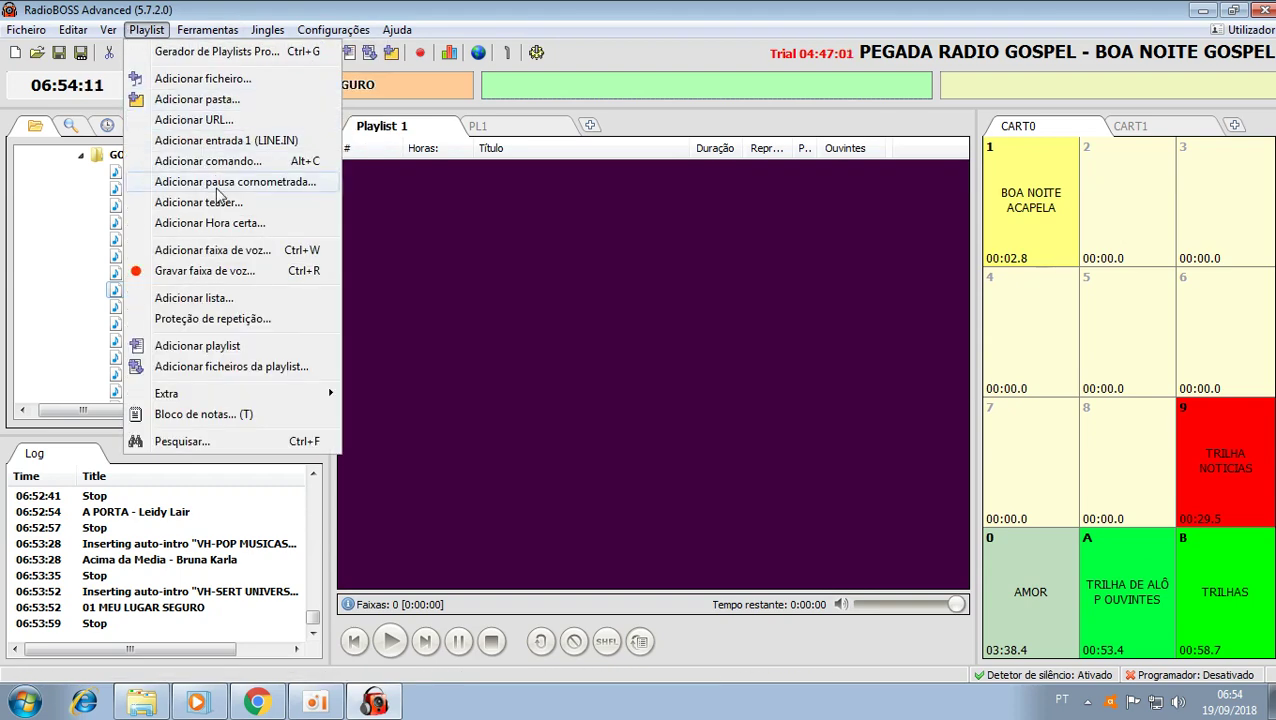
left_click(228, 298)
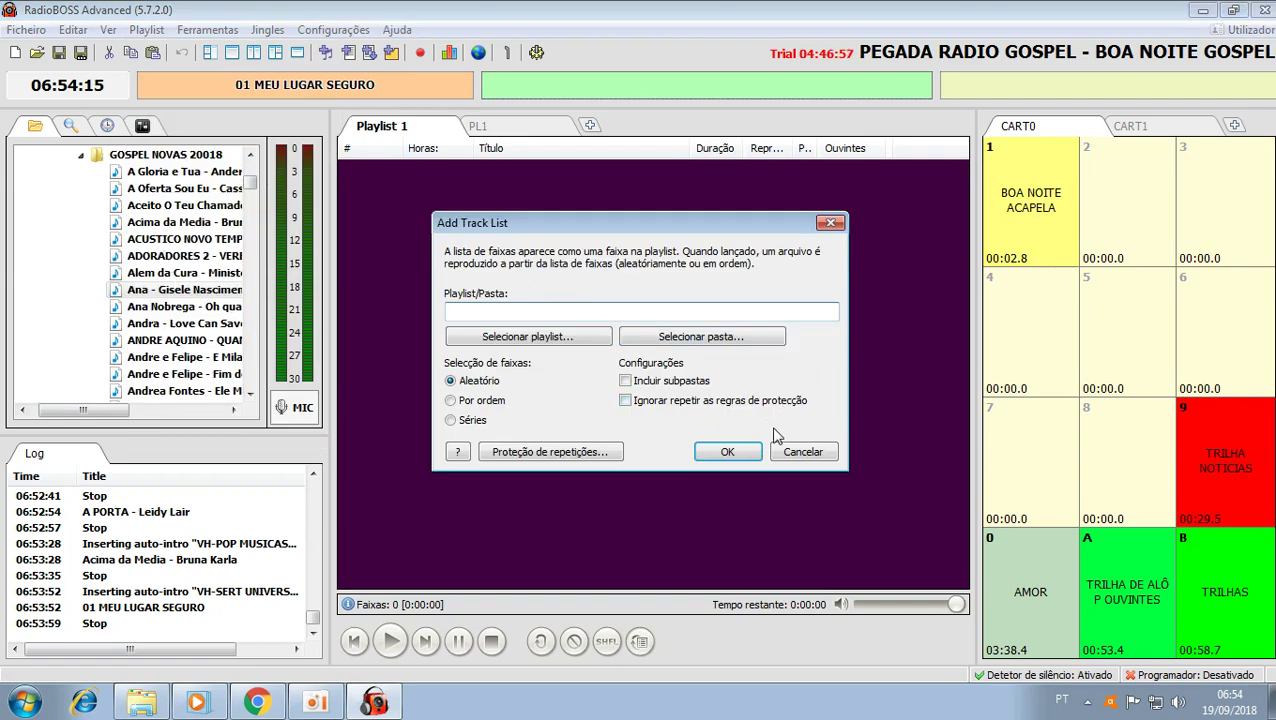
left_click(796, 453)
Step: Start adding a track list that uses the folder C:\MUSICAS GOSPEL\MUSICA GOSPEL SERTANEJA\Universitário Novos
left_click(148, 30)
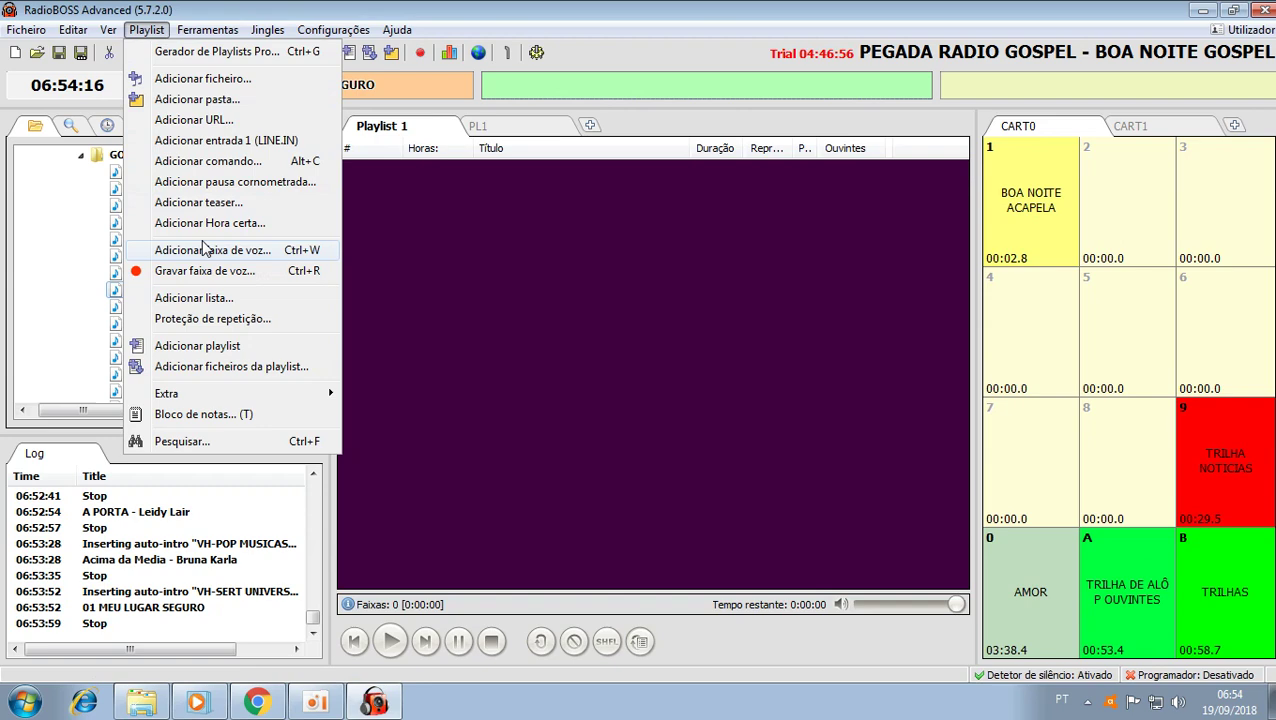
left_click(212, 298)
left_click(704, 337)
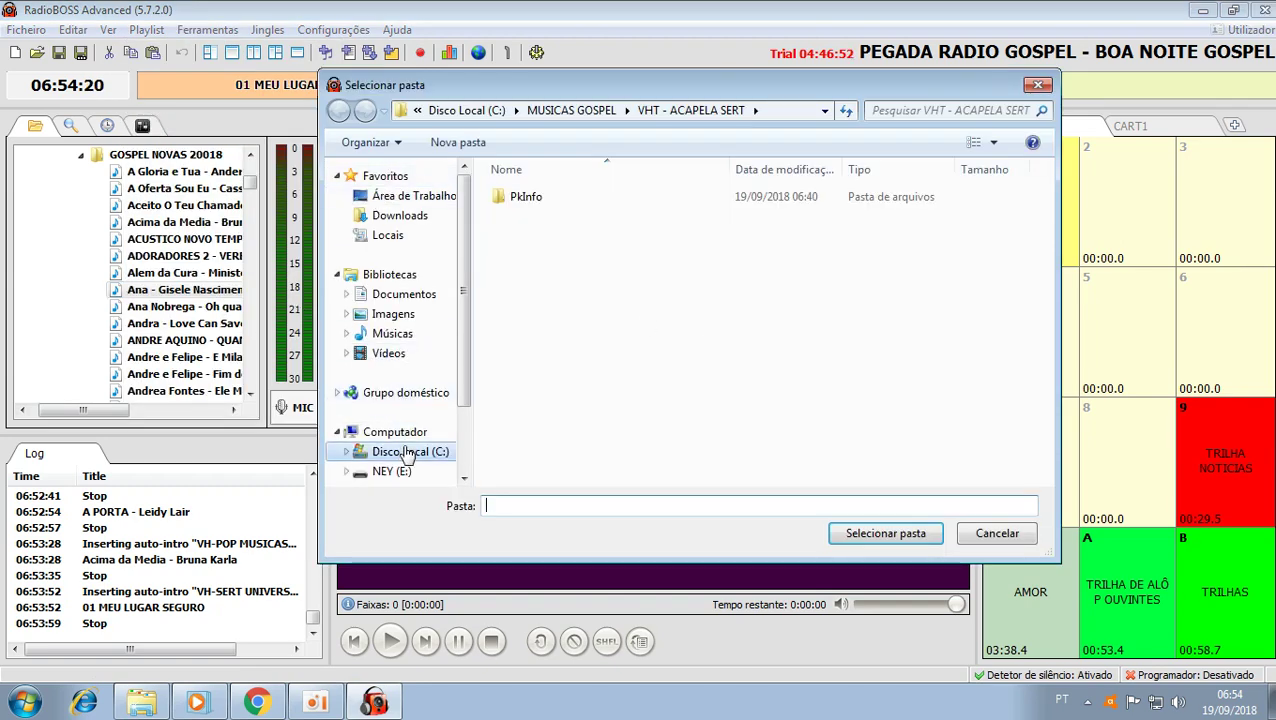
left_click(562, 110)
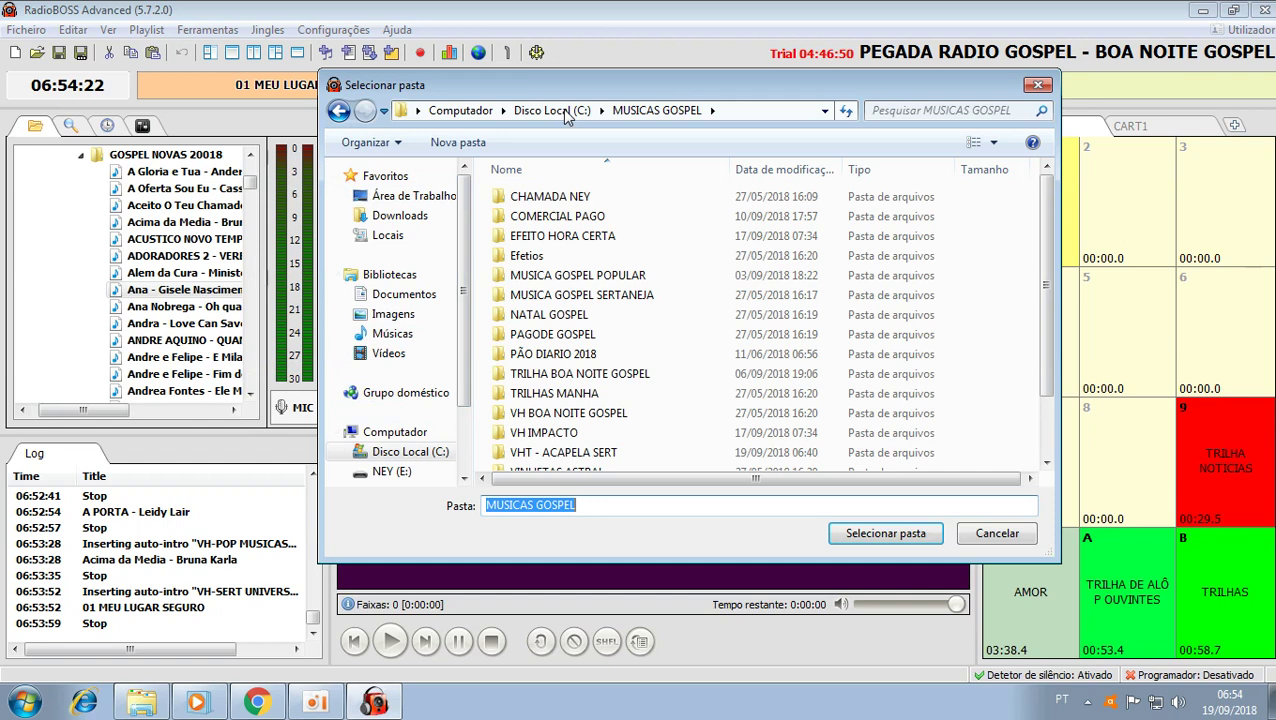
double_click(604, 298)
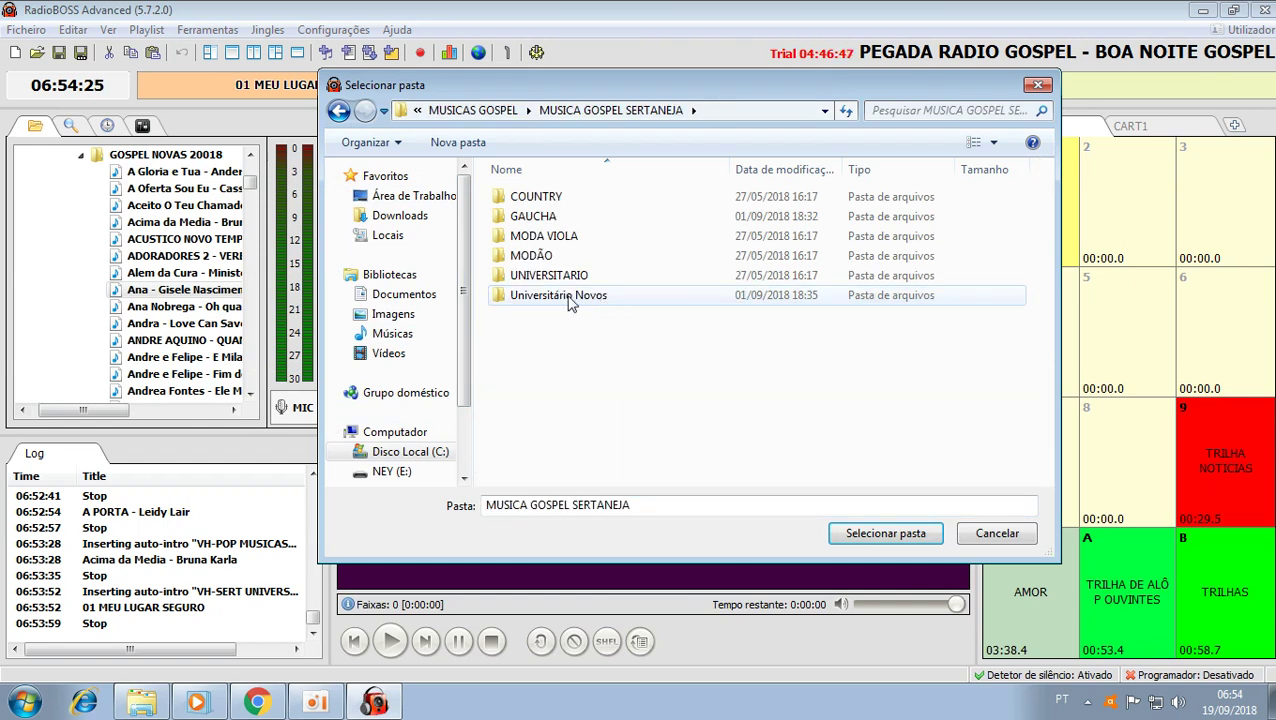
left_click(584, 302)
left_click(876, 534)
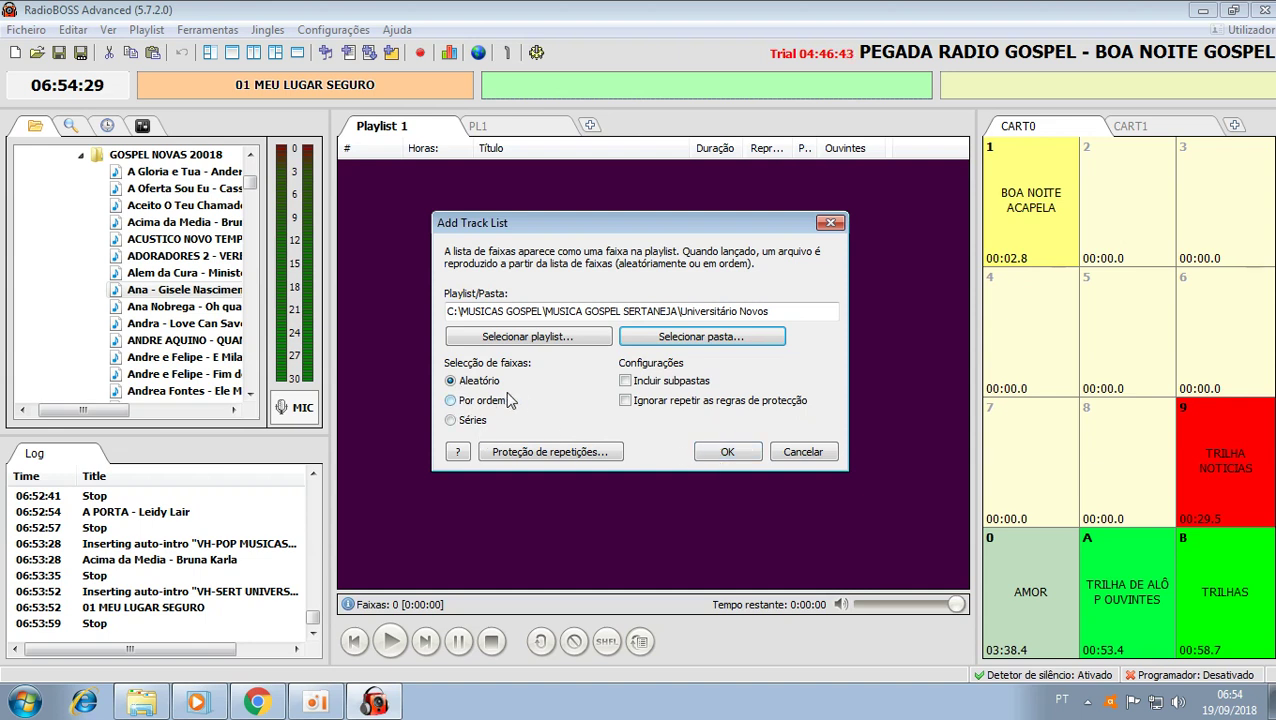
Step: Check and accept the track list's repeat protection settings, and add the Universitário Novos list to Playlist 1 with random selection
left_click(524, 458)
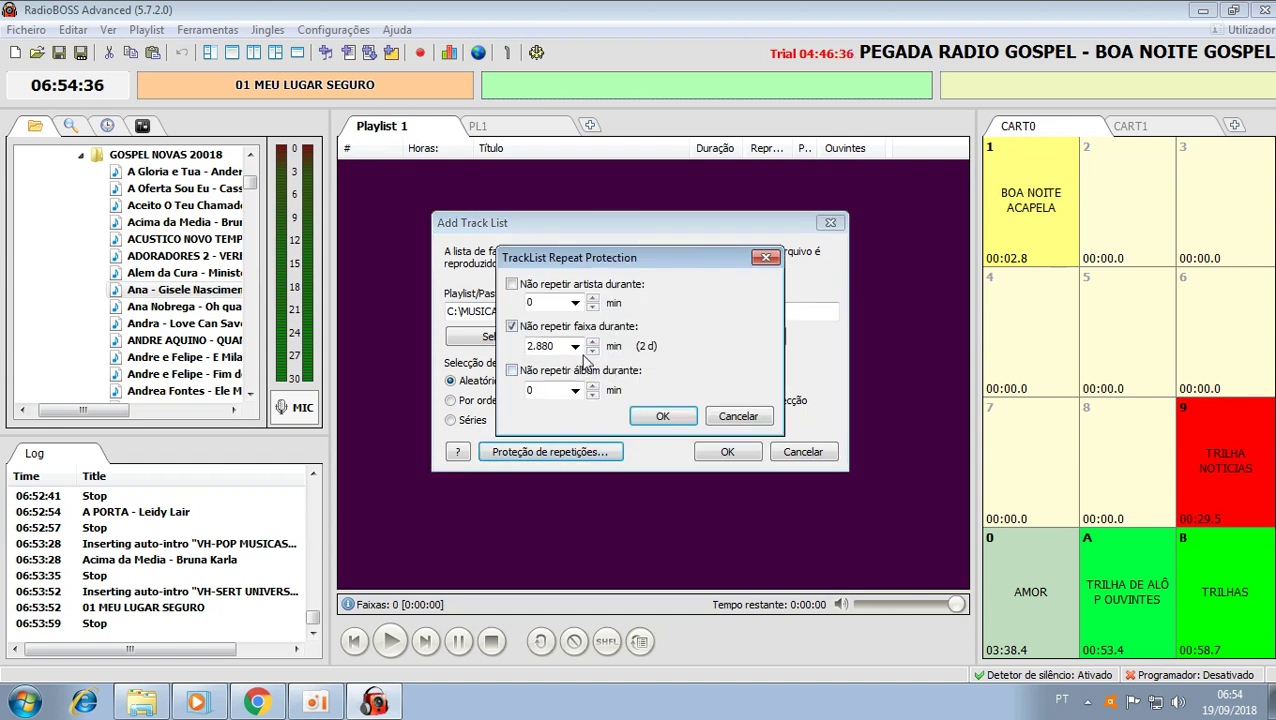
left_click(660, 417)
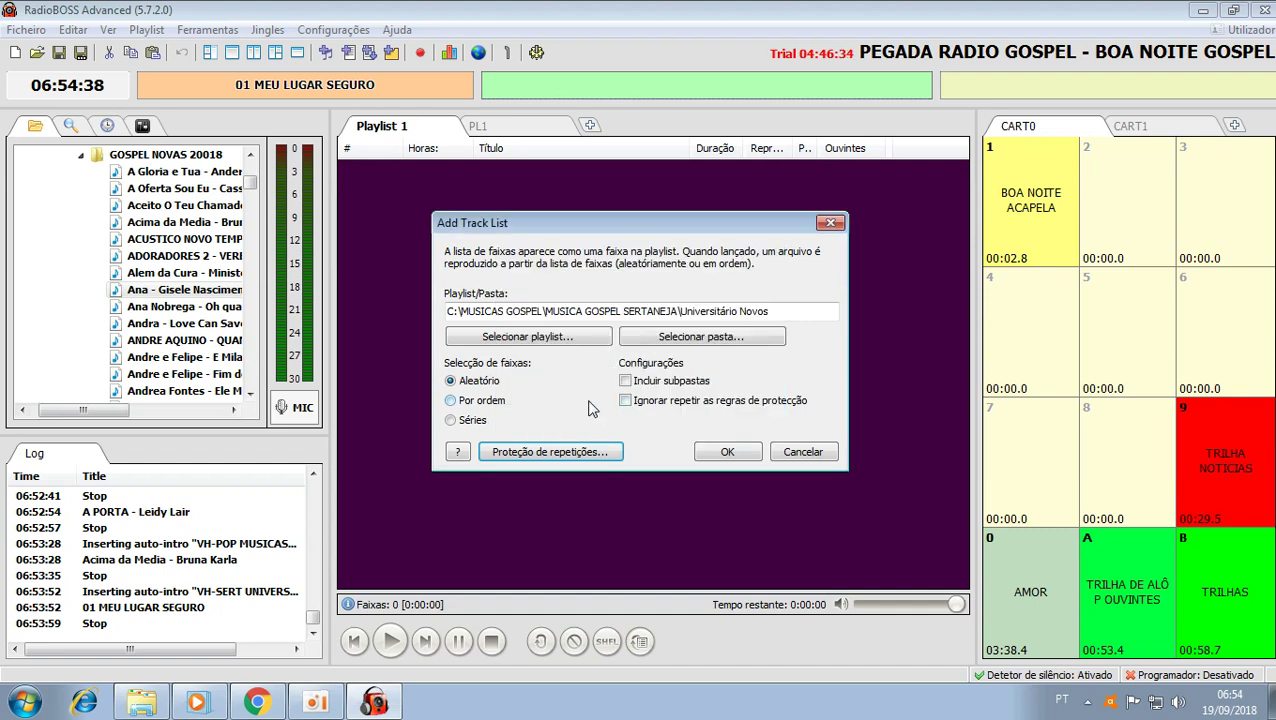
left_click(727, 453)
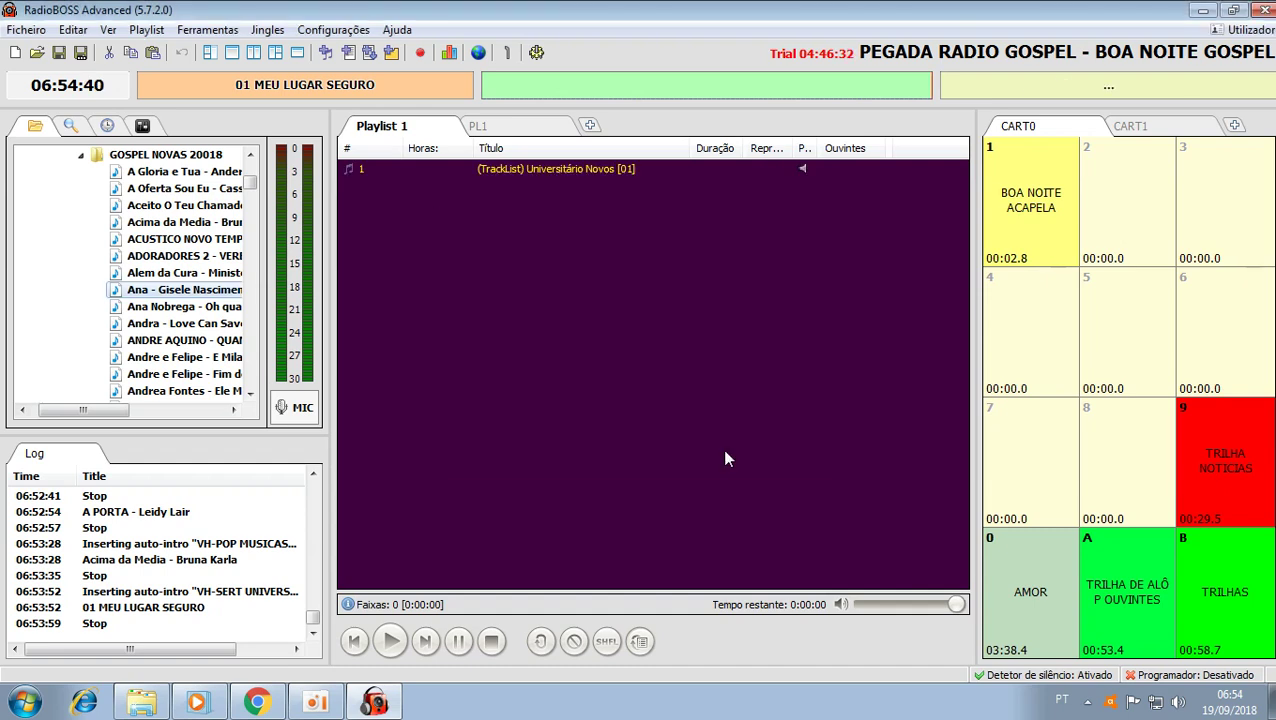
Step: Start adding a second track list that uses the folder C:\MUSICAS GOSPEL\MUSICA GOSPEL POPULAR\GOSPEL NOVAS 20018
left_click(146, 29)
left_click(198, 299)
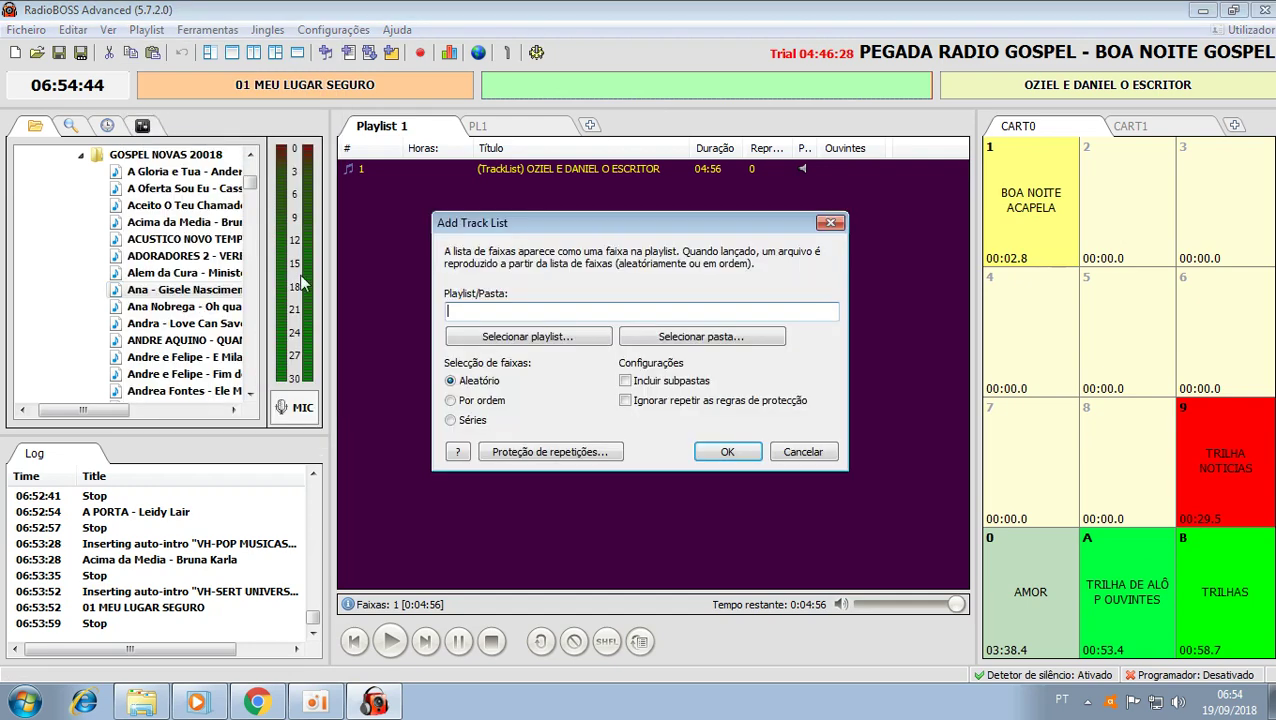
left_click(701, 340)
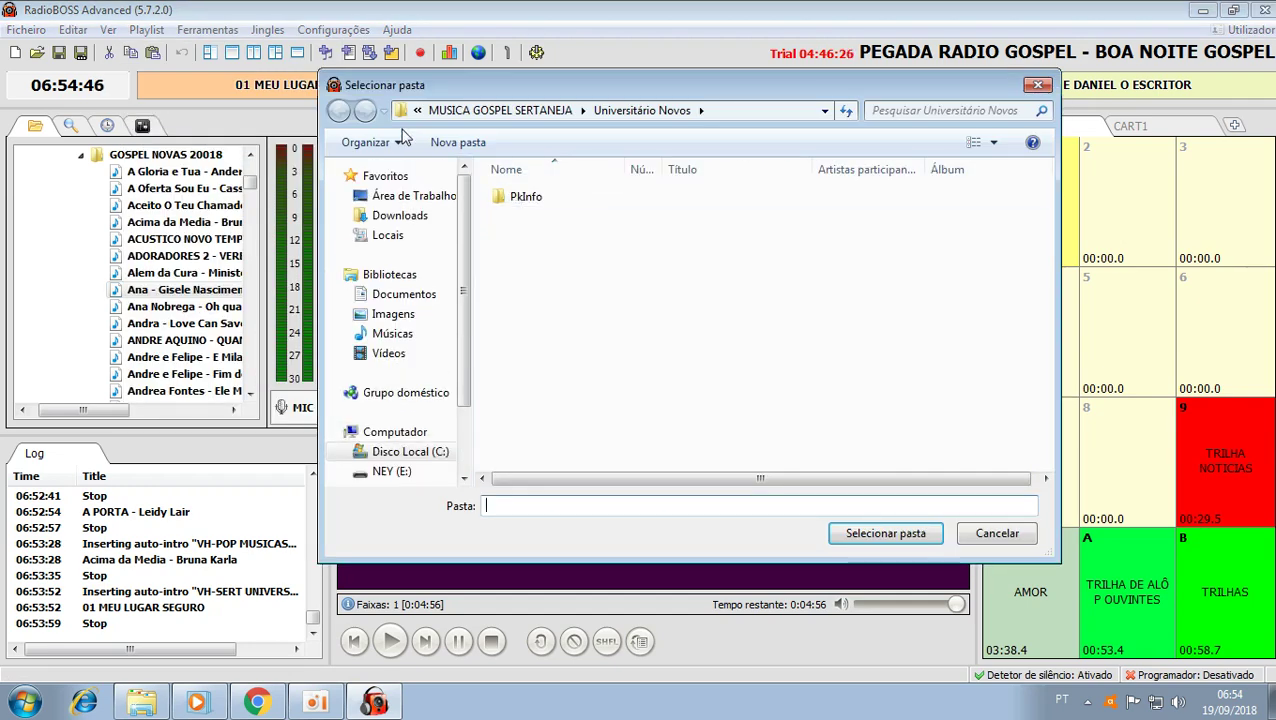
left_click(505, 110)
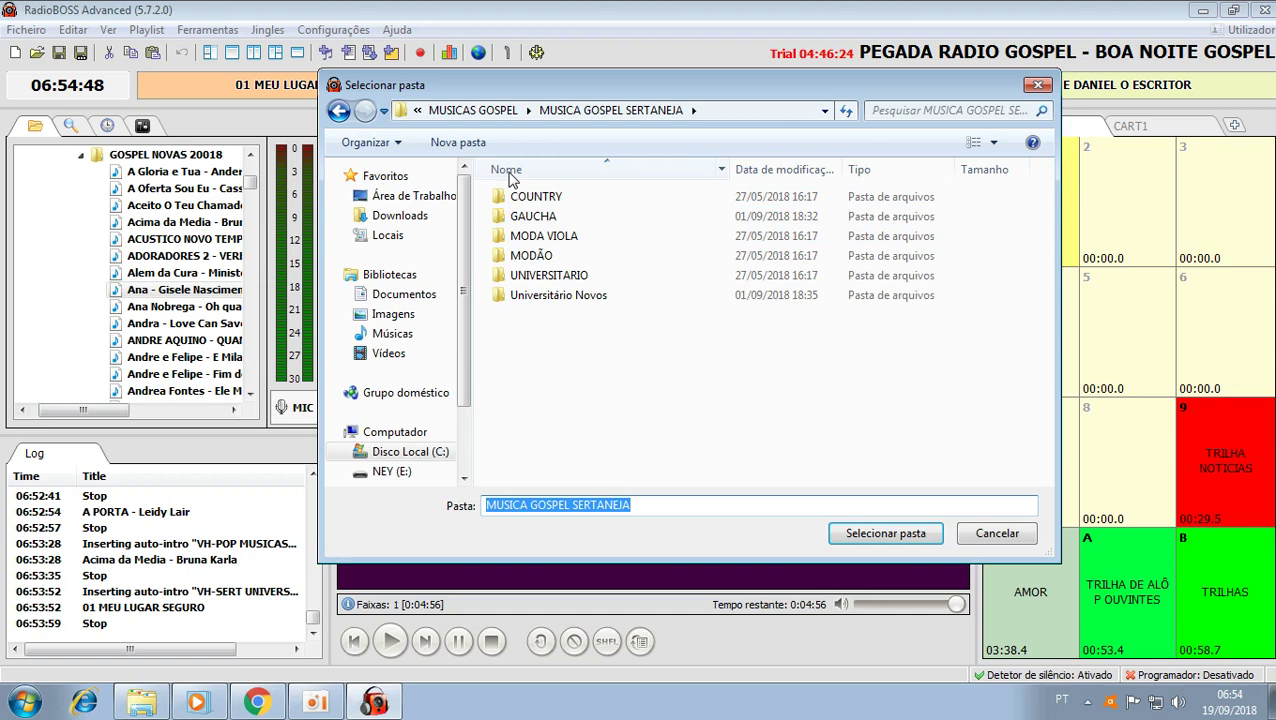
left_click(473, 110)
double_click(575, 283)
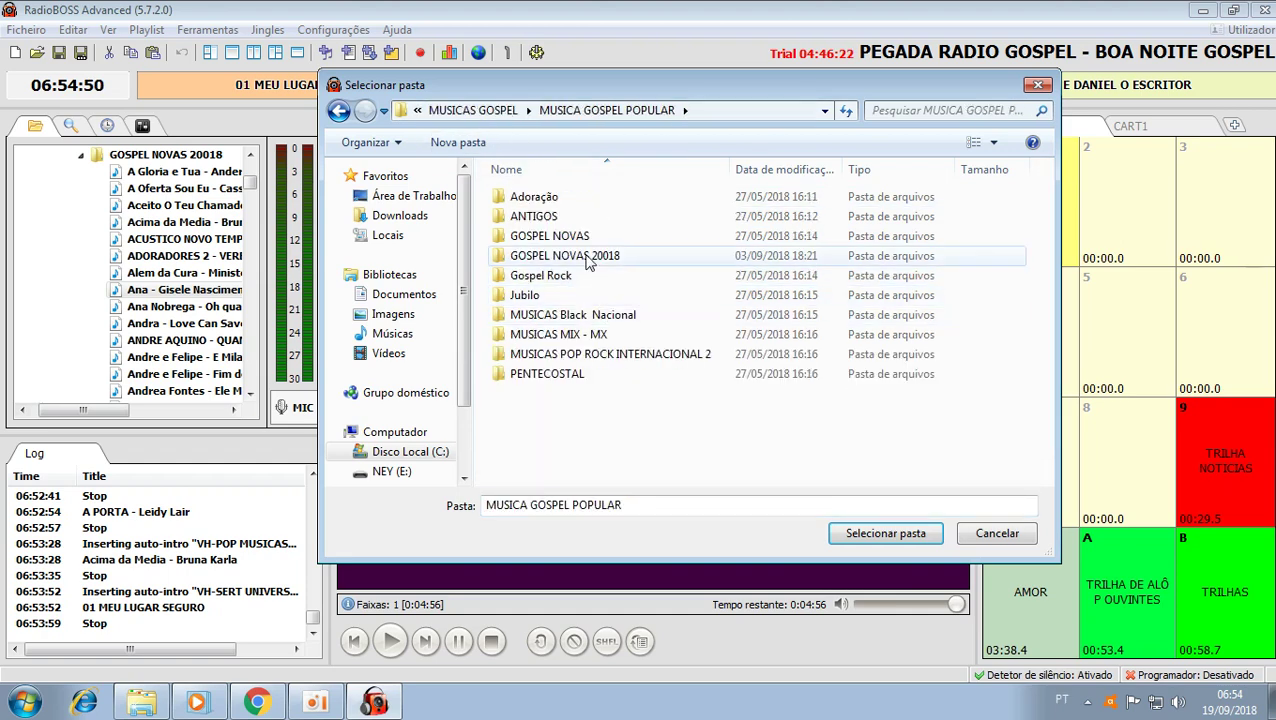
left_click(586, 259)
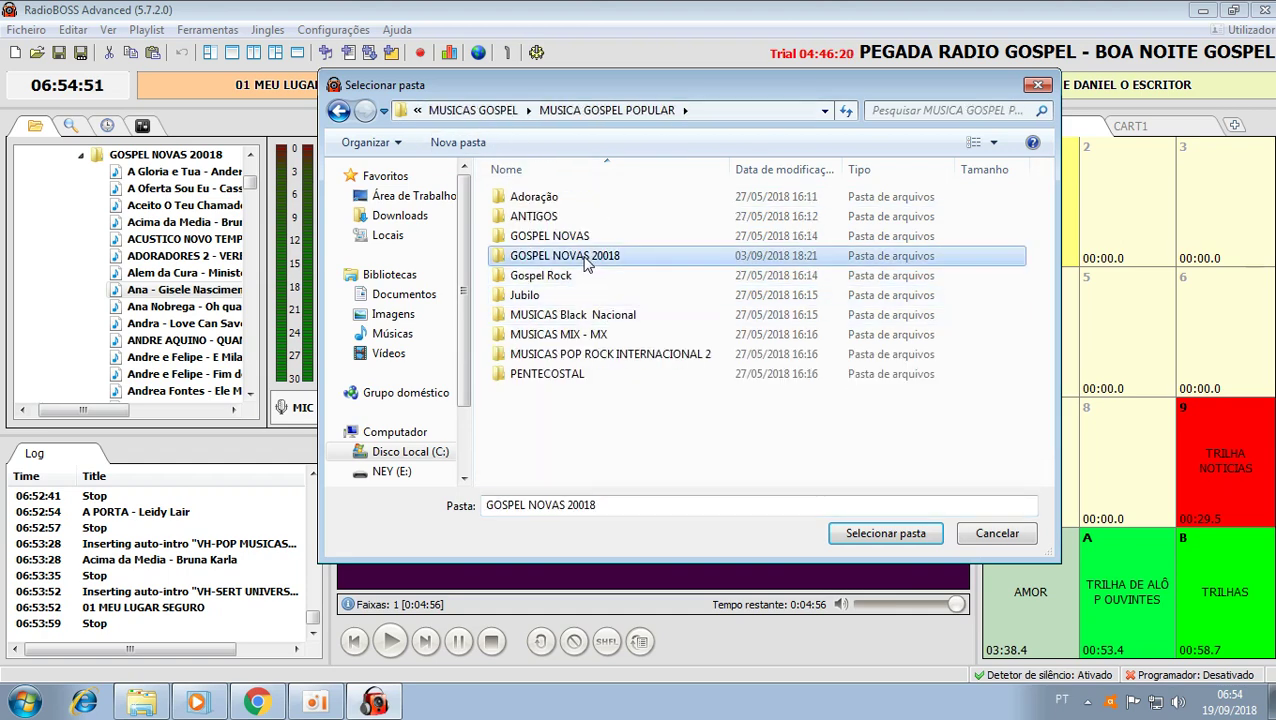
left_click(892, 536)
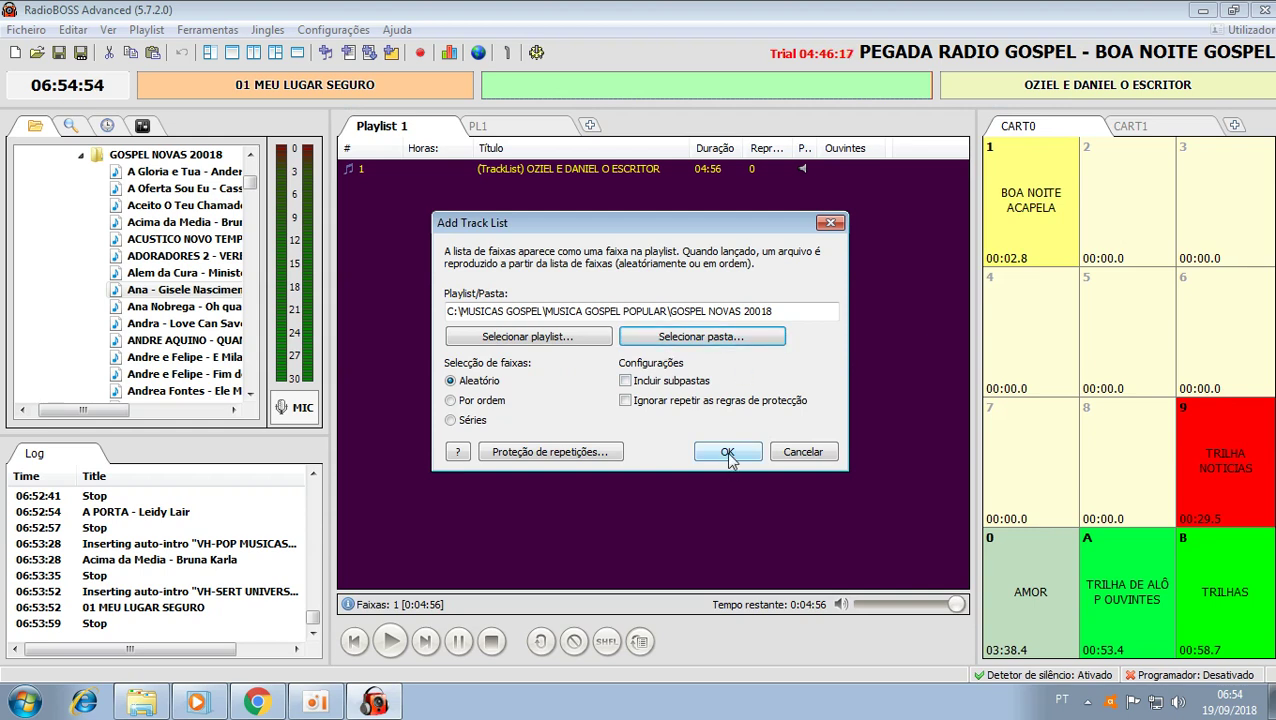
Step: Accept the second list's repeat protection settings and add the GOSPEL NOVAS 20018 track list to Playlist 1 with random selection
left_click(502, 452)
left_click(663, 416)
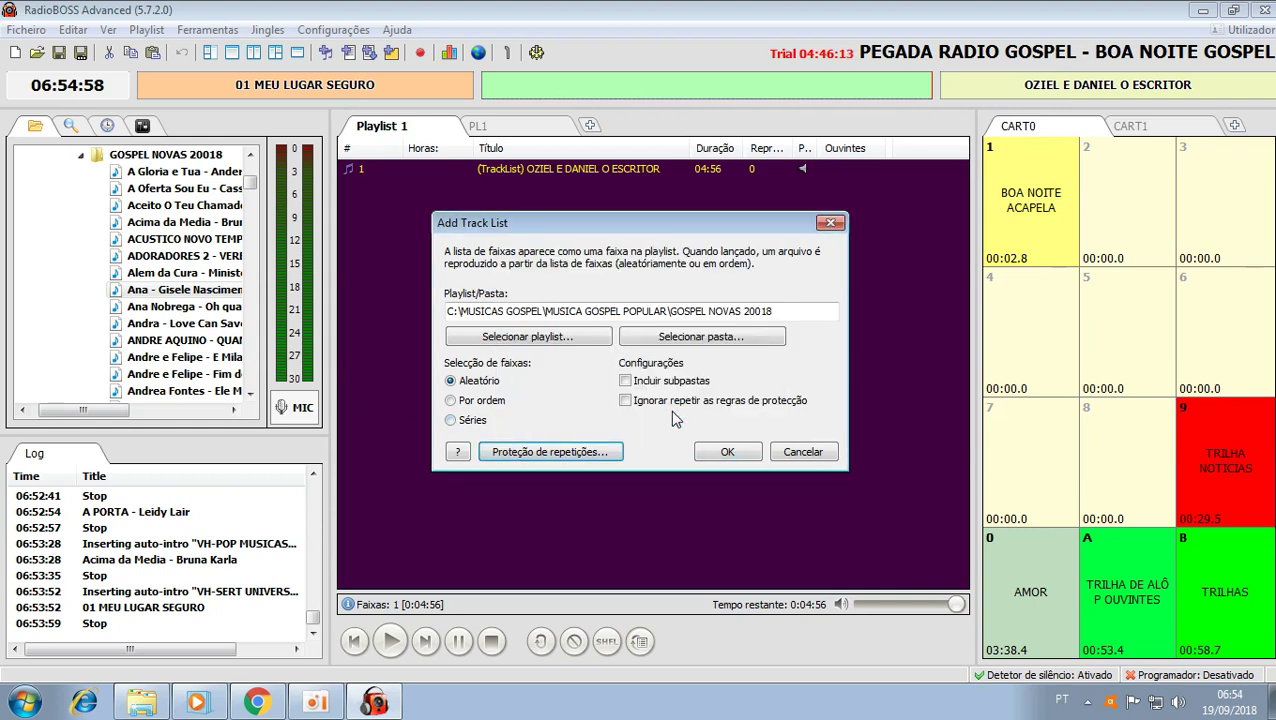
left_click(722, 453)
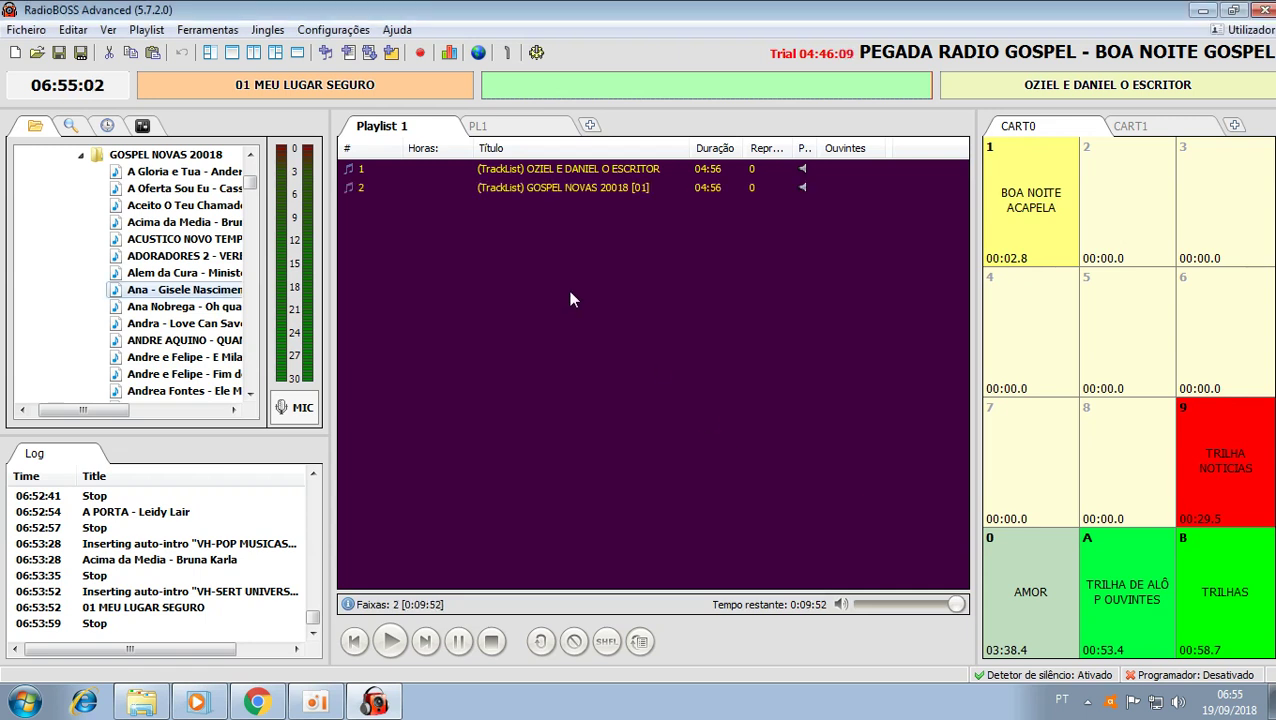
Step: Move the GOSPEL NOVAS 20018 track list above the Universitário Novos track list in Playlist 1
left_click(546, 185)
left_click(549, 169)
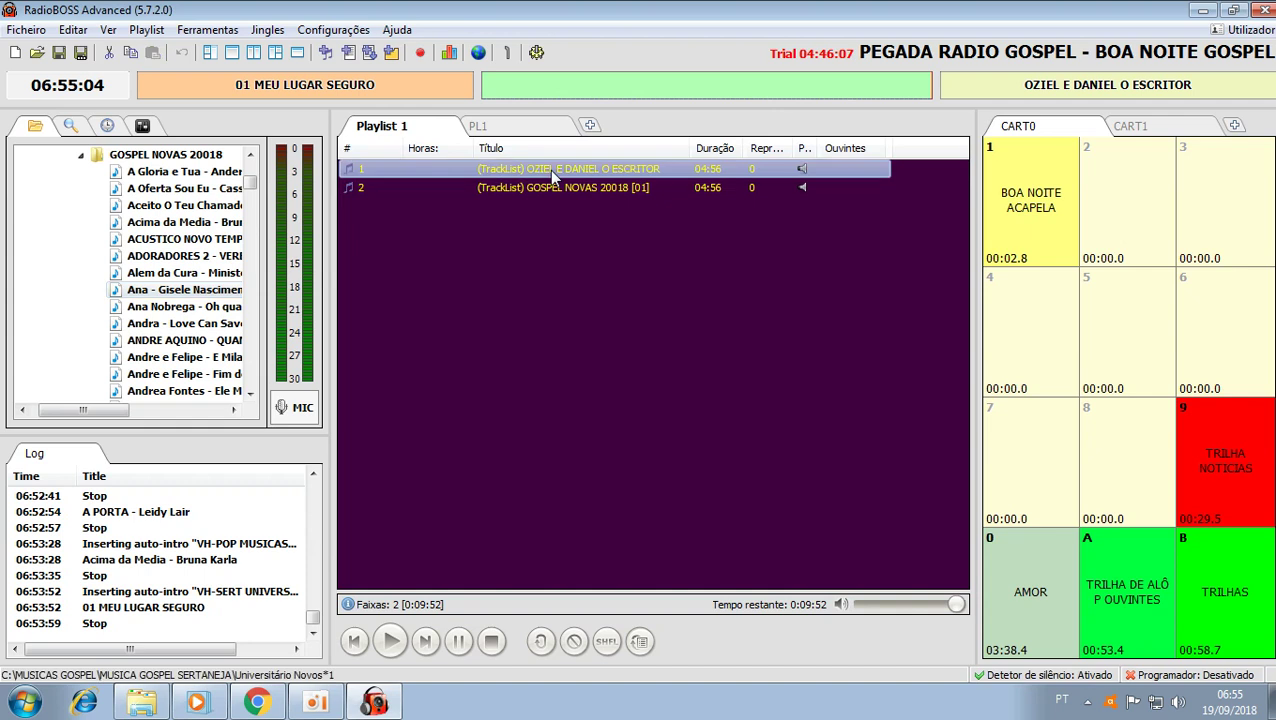
left_click(561, 188, "shift")
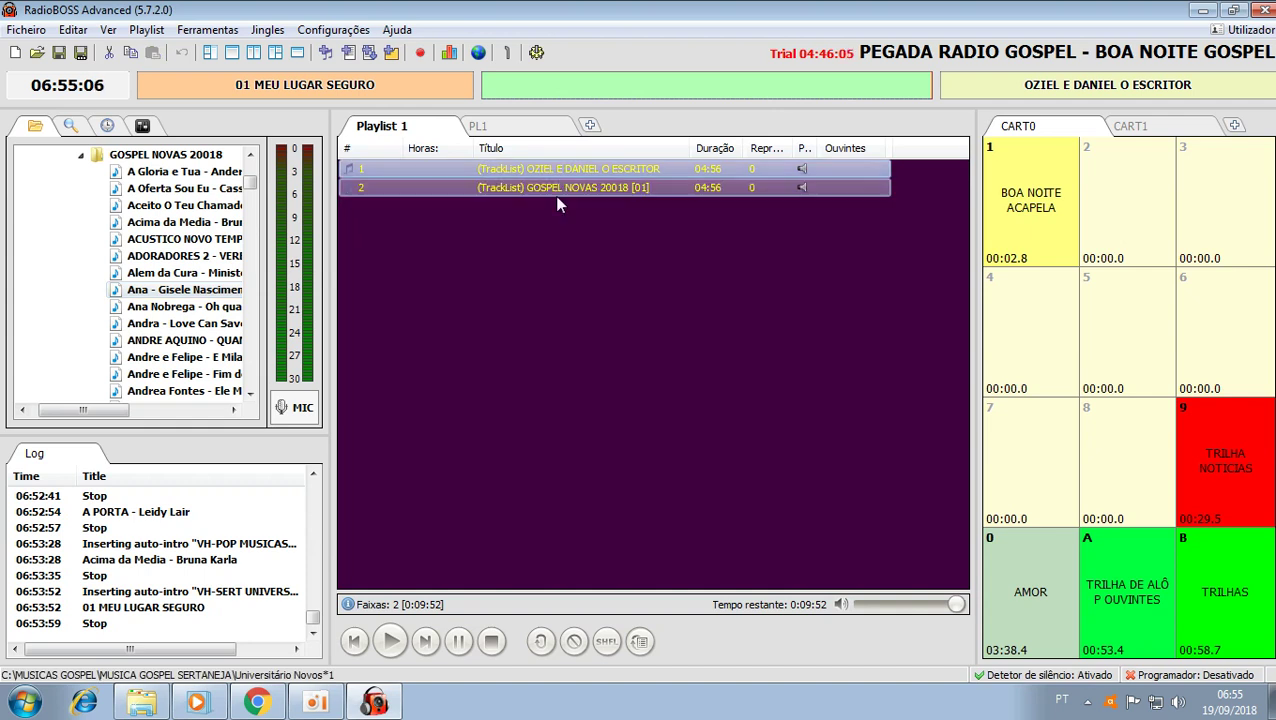
left_click(555, 189)
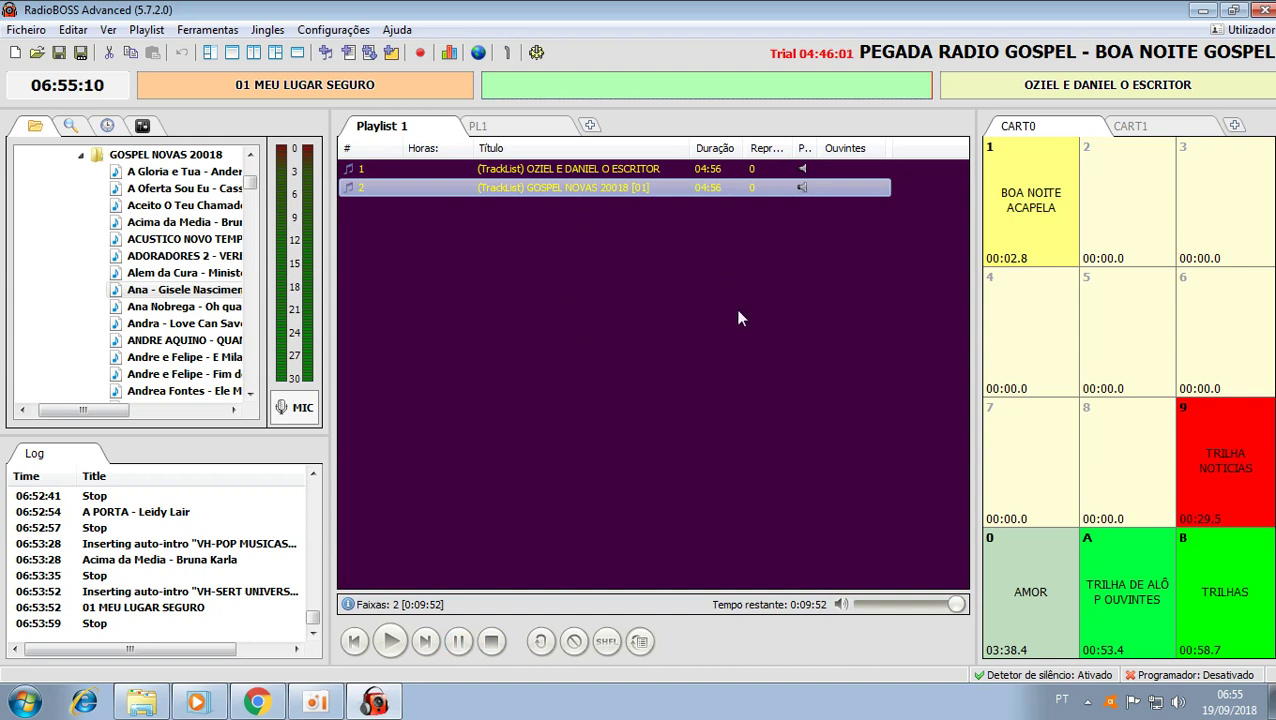
left_click_drag(590, 189, 587, 177)
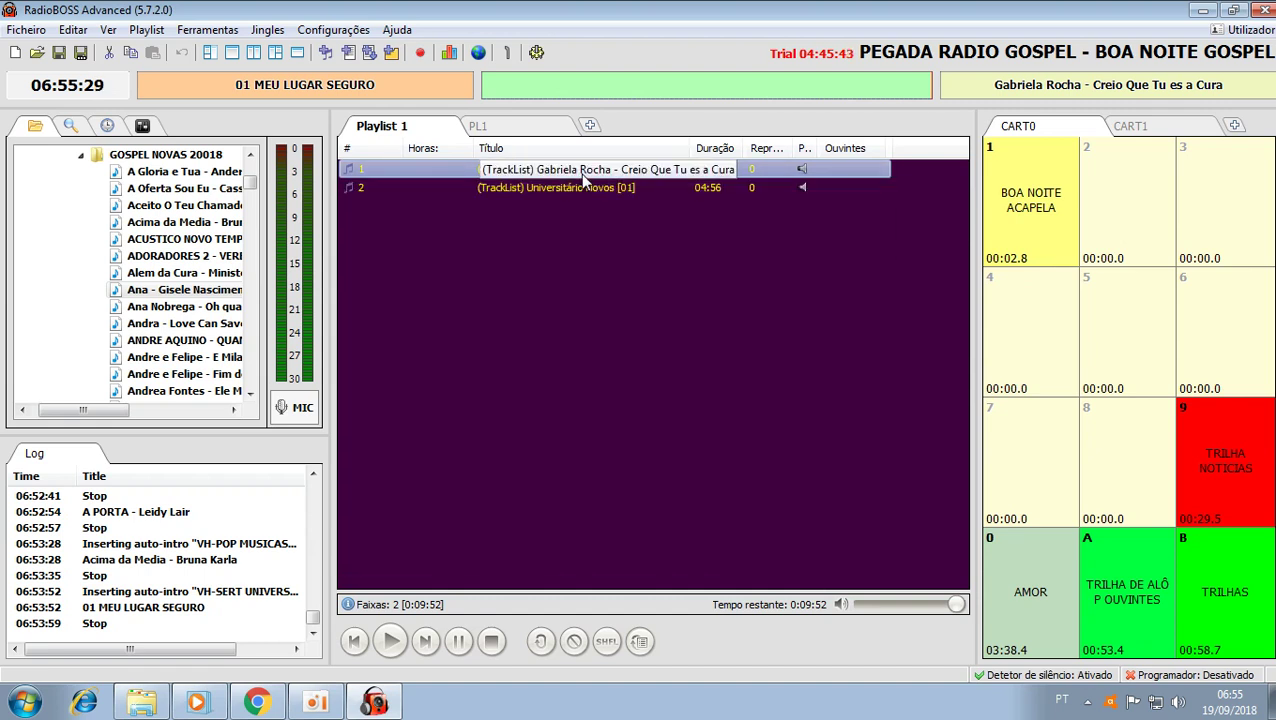
Step: Play Playlist 1 from the GOSPEL NOVAS 20018 track list to test its automatic intro
left_click(391, 643)
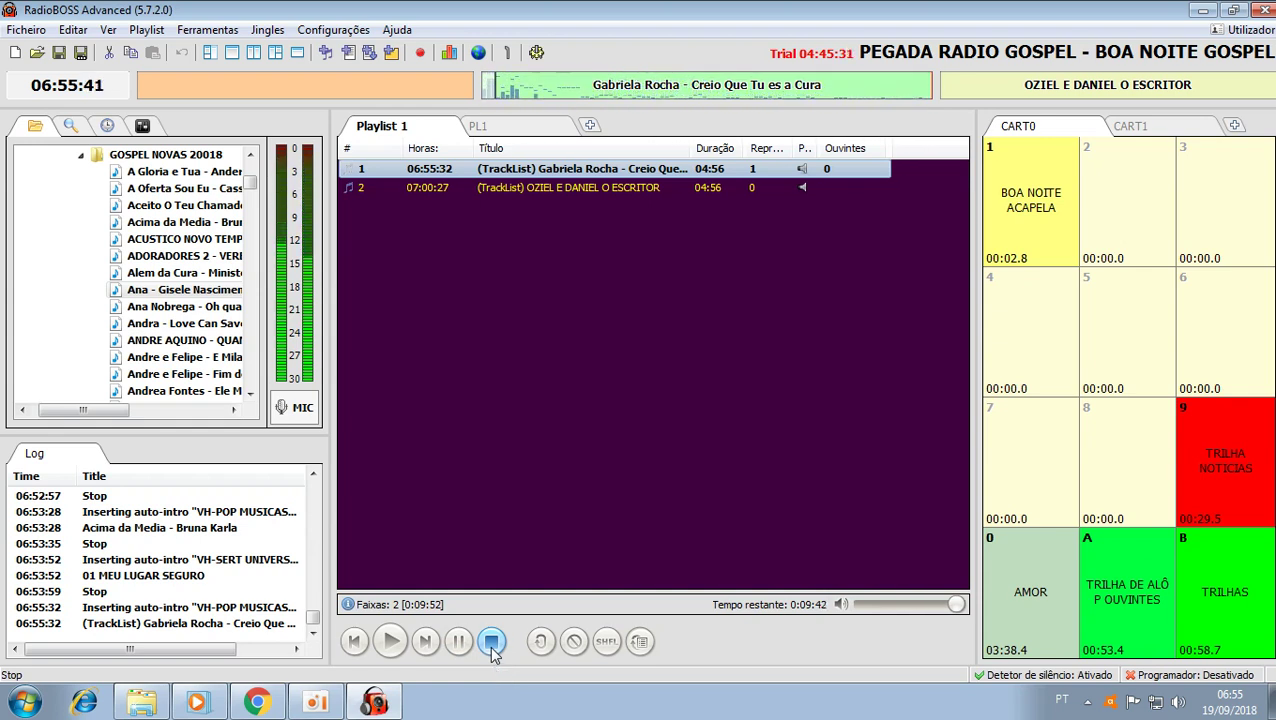
left_click(480, 190)
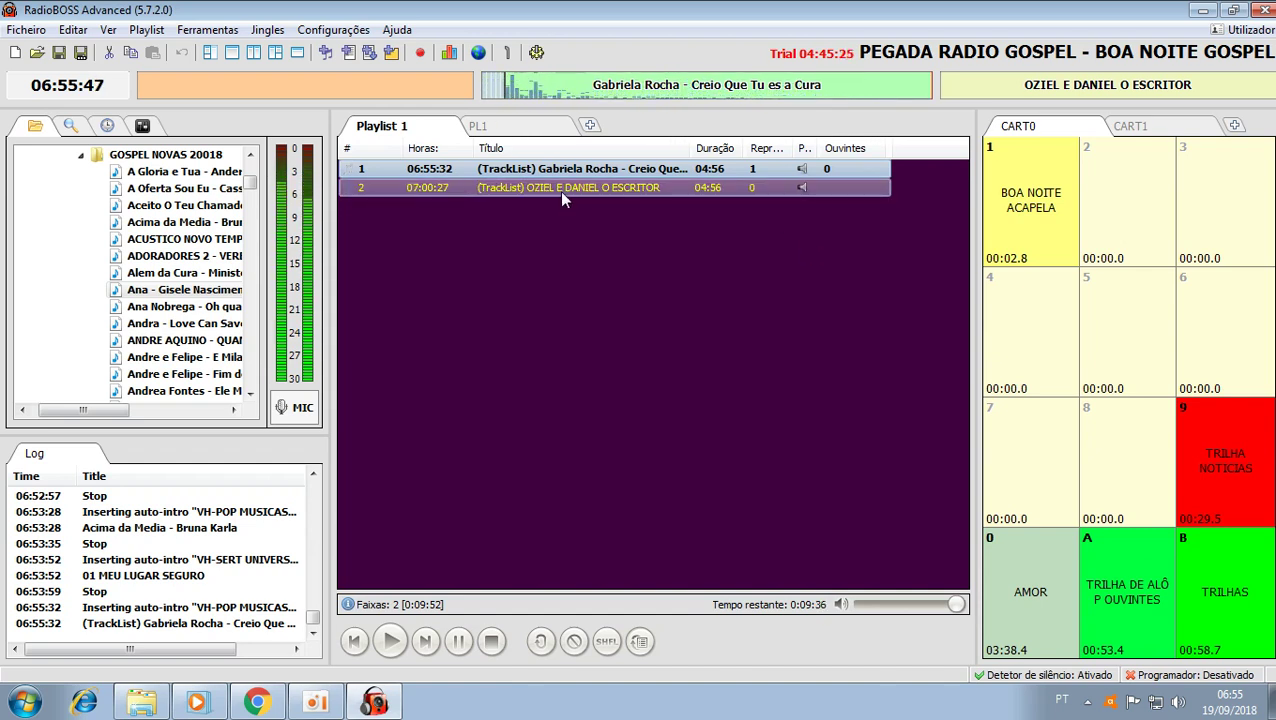
left_click(815, 130)
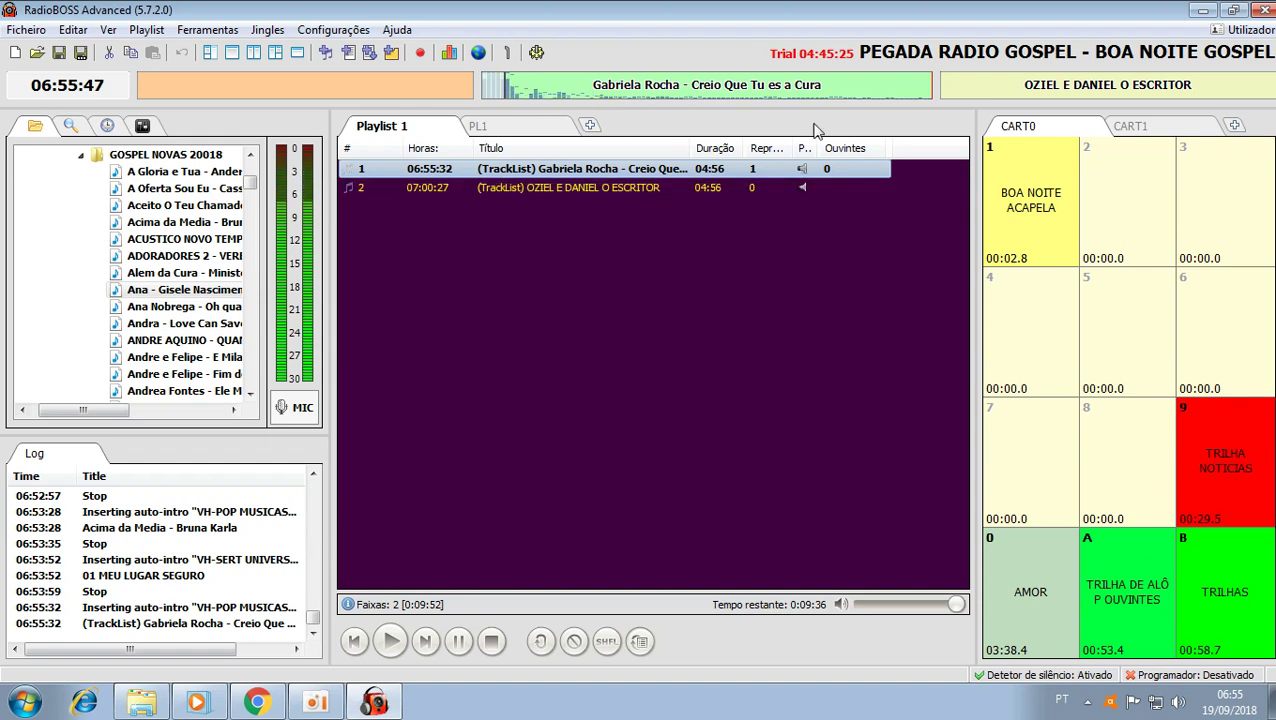
Step: Skip the playing song to its end to test the Universitário Novos track list's automatic intro, and stop playback
right_click(924, 90)
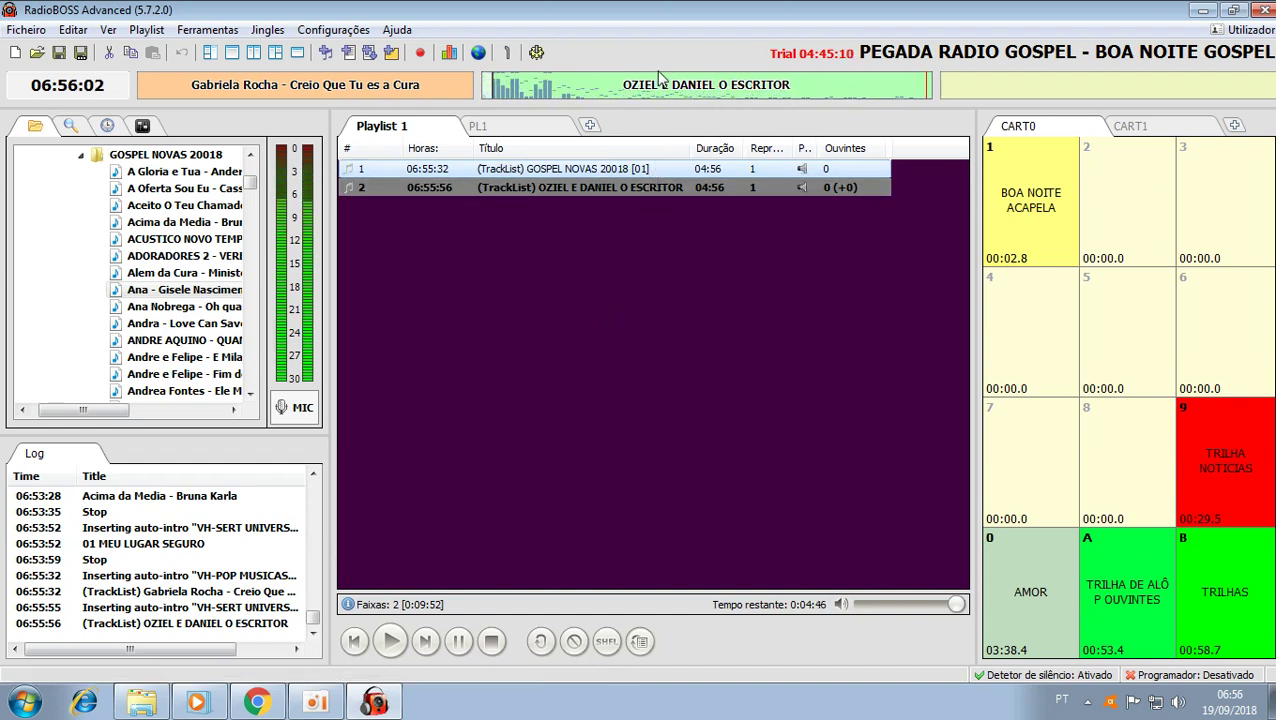
left_click(490, 645)
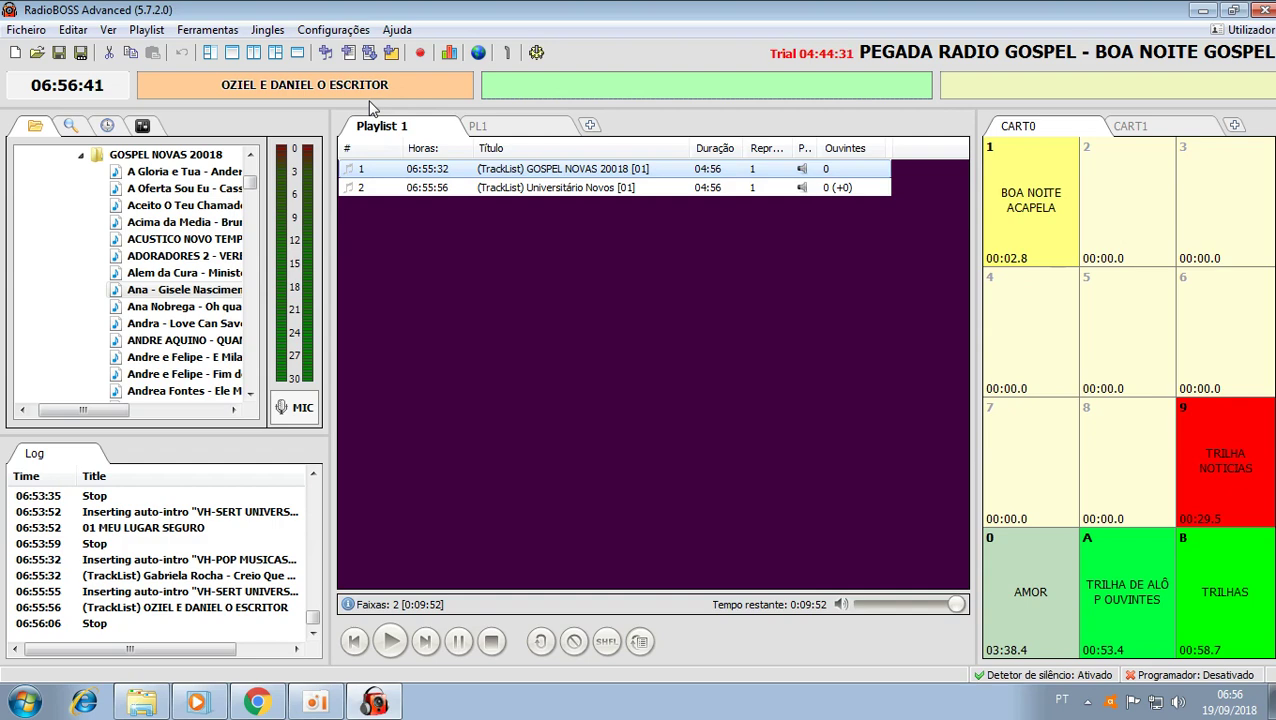
Step: Disable the VH-POP MUSICAS 2018 and VH-SERT UNIVERSITARIO NOVOS auto intro rules
left_click(207, 30)
left_click(252, 123)
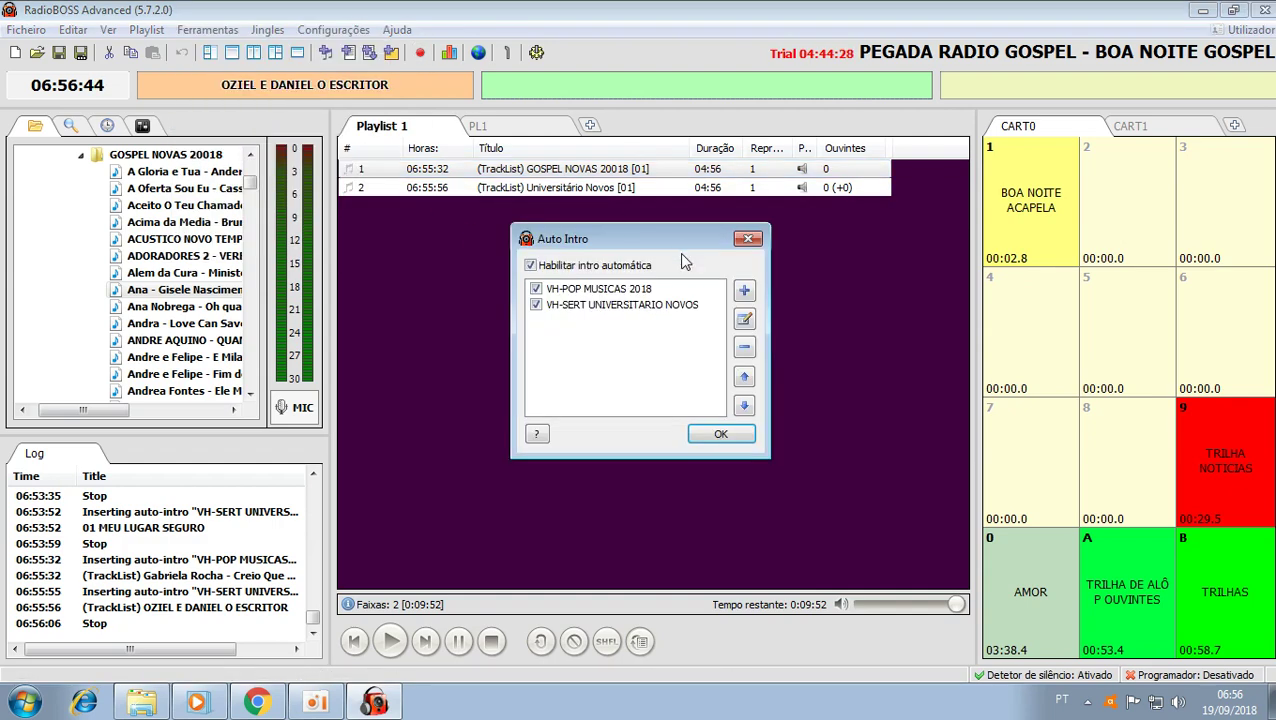
left_click(536, 305)
left_click(536, 289)
left_click(722, 435)
Step: Play the GOSPEL NOVAS 20018 and Universitário Novos track lists briefly to check playback without automatic intros, stopping after each
left_click(517, 170)
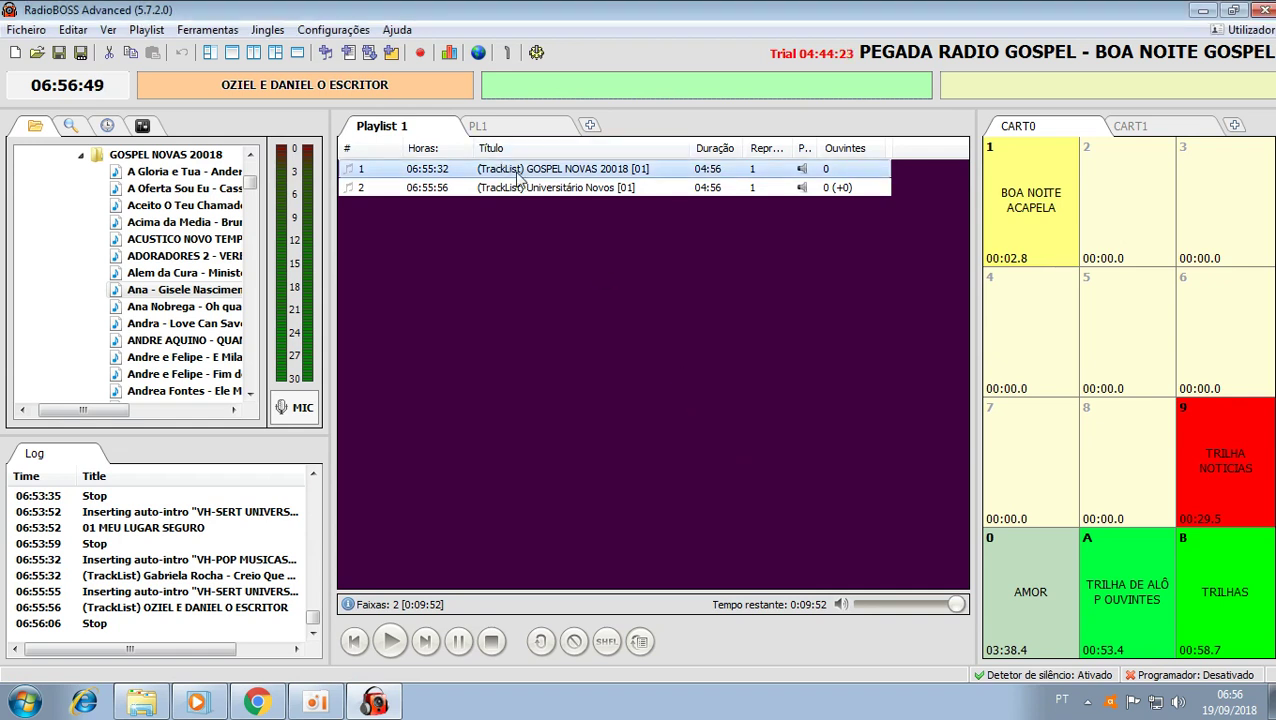
left_click(391, 641)
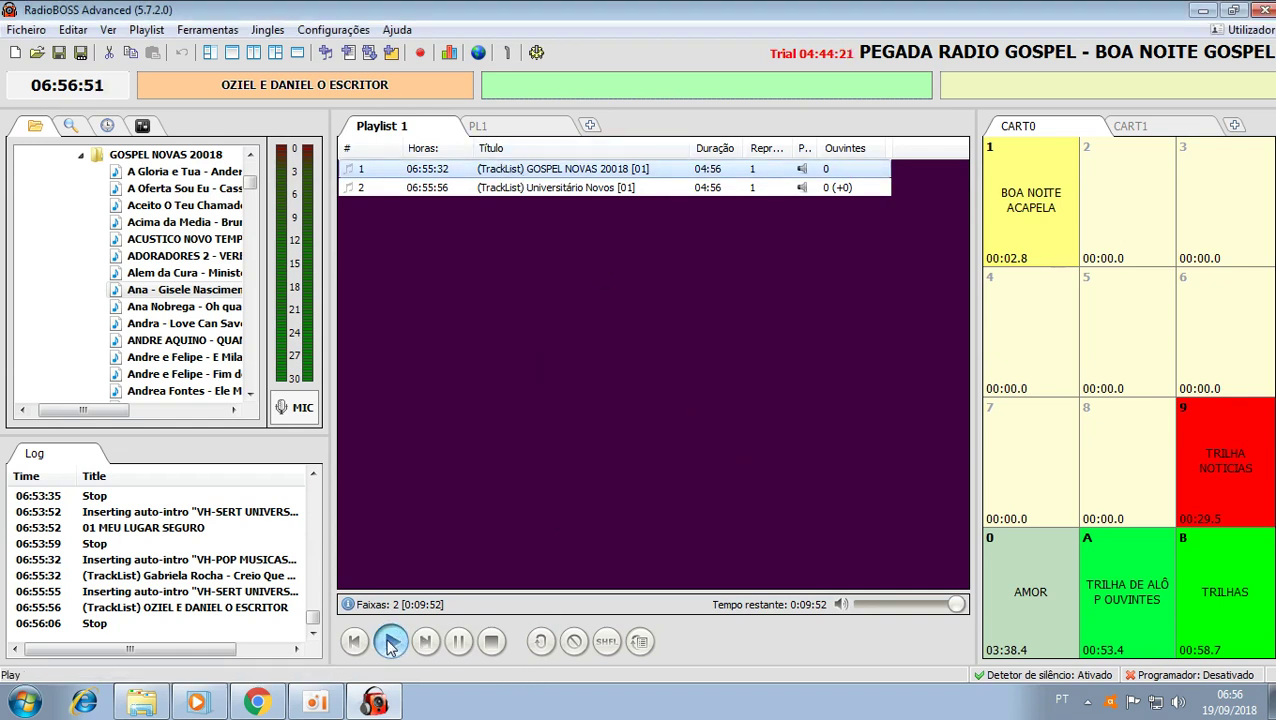
left_click(505, 646)
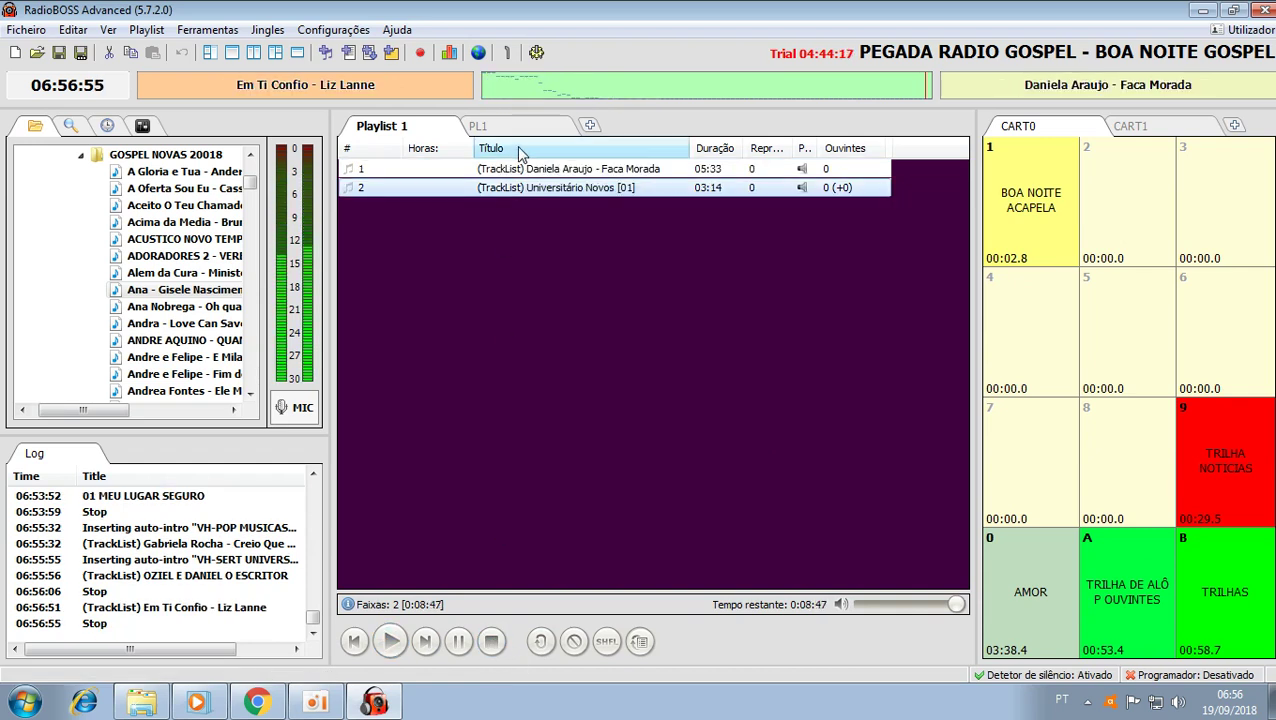
double_click(517, 187)
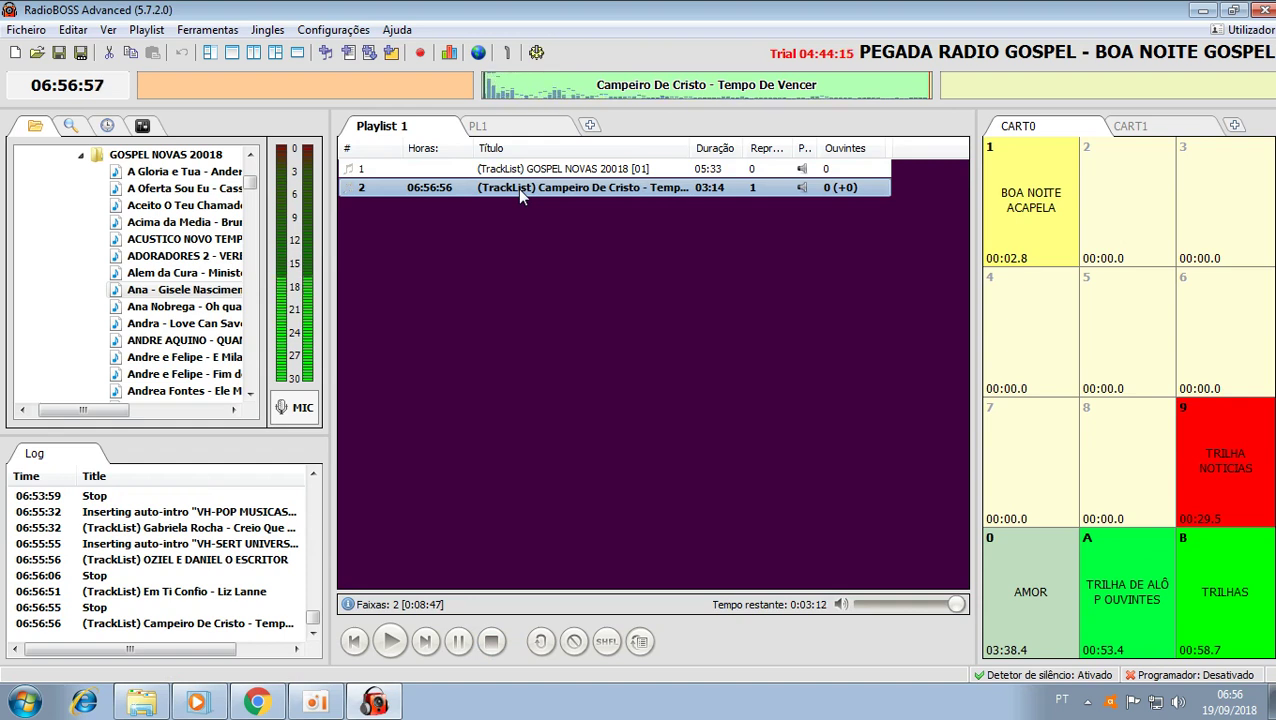
left_click(489, 643)
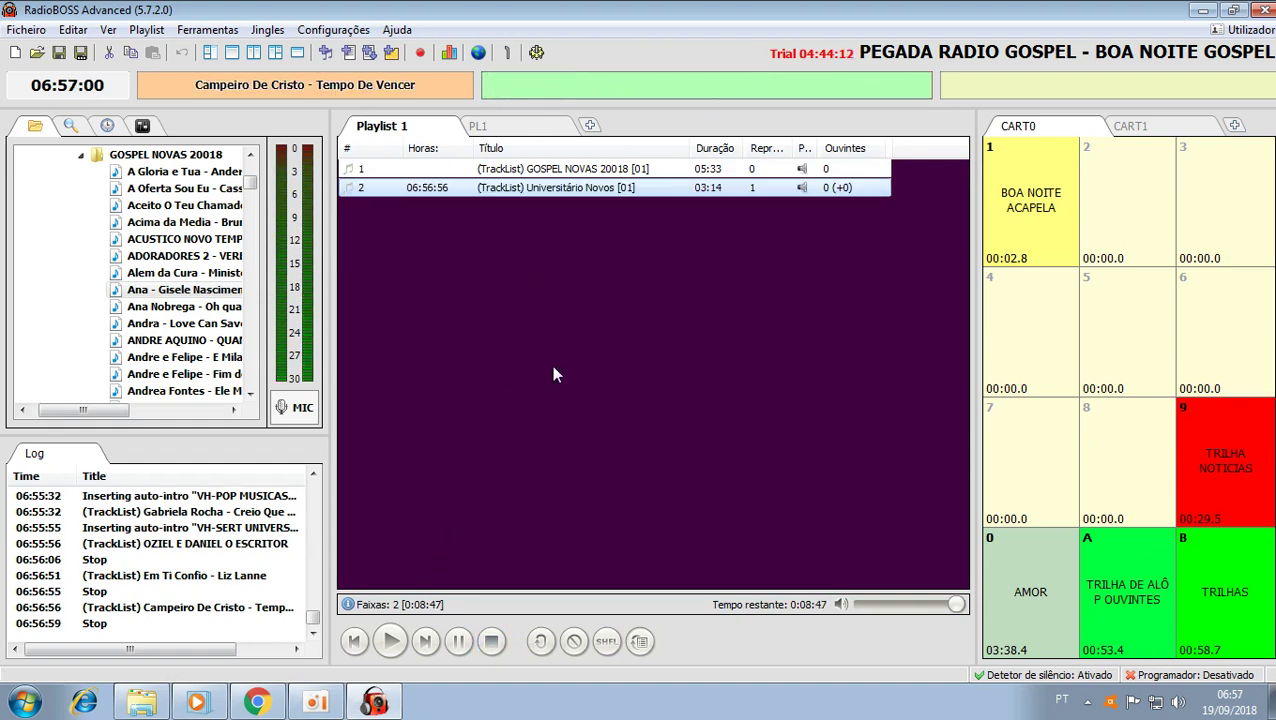
Step: Re-enable the VH-POP MUSICAS 2018 and VH-SERT UNIVERSITARIO NOVOS auto intro rules, and select the GOSPEL NOVAS 20018 track list
left_click(207, 29)
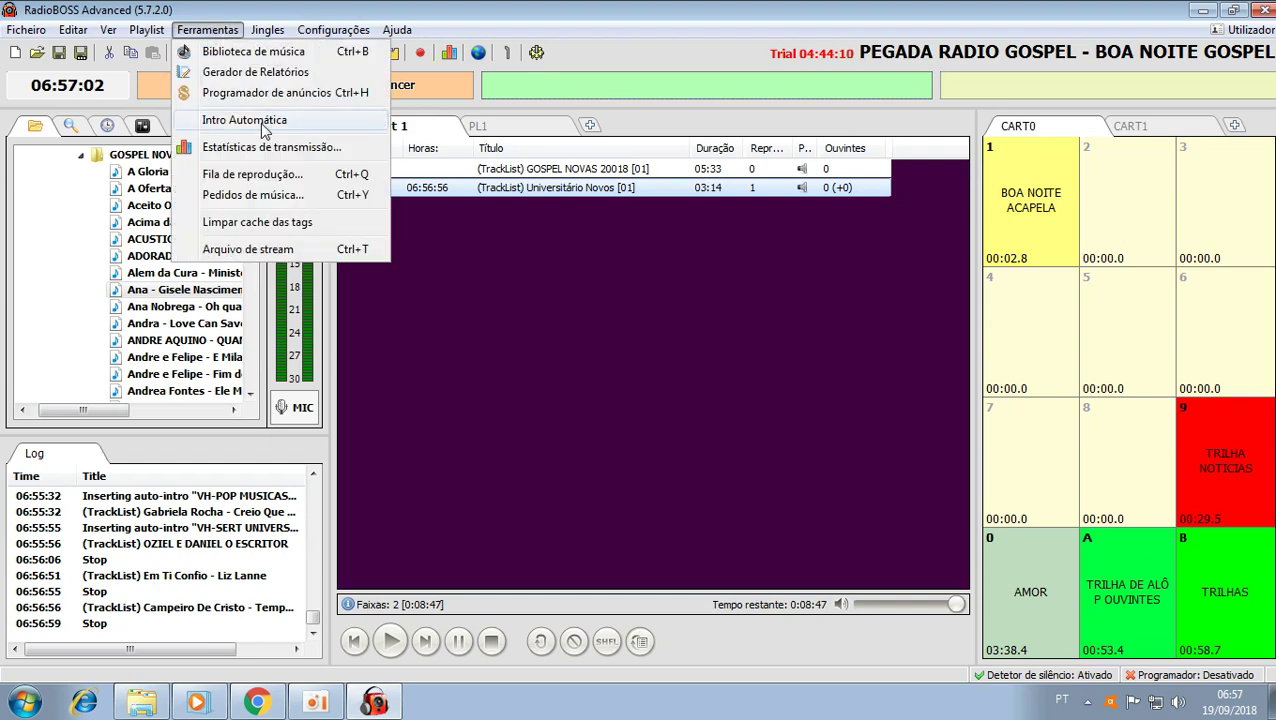
left_click(264, 124)
left_click(538, 308)
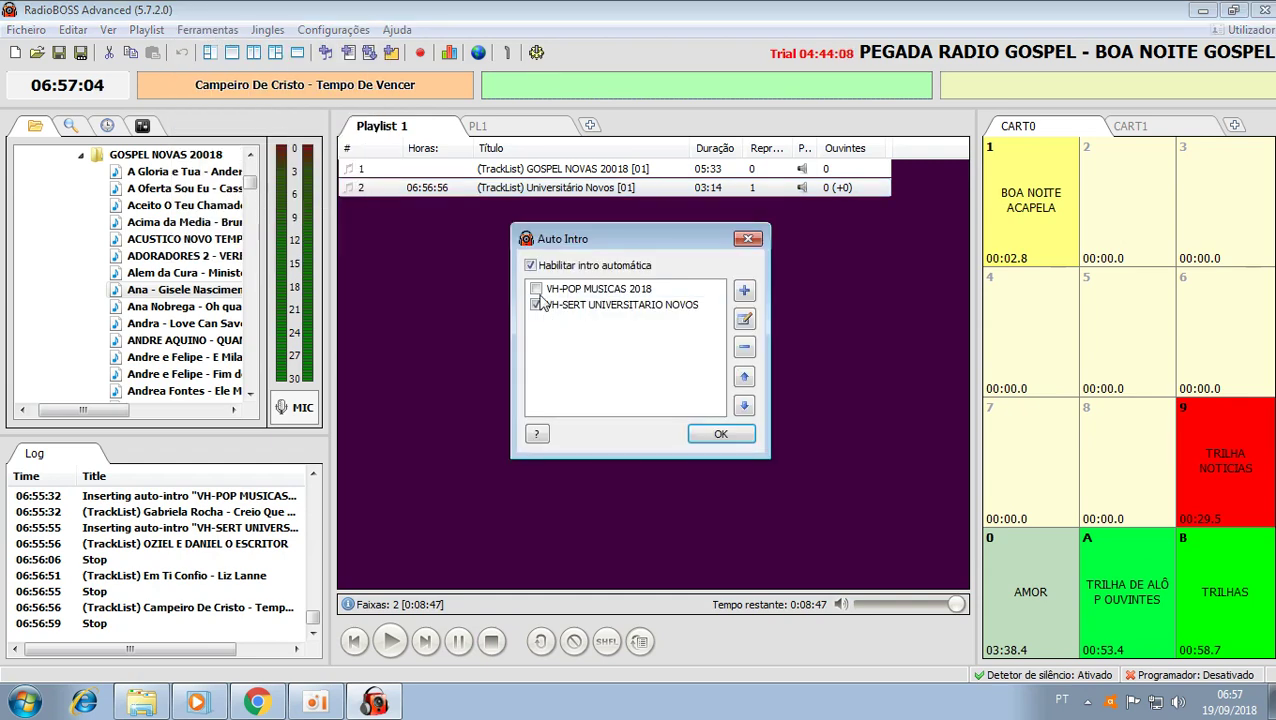
left_click(536, 289)
left_click(712, 432)
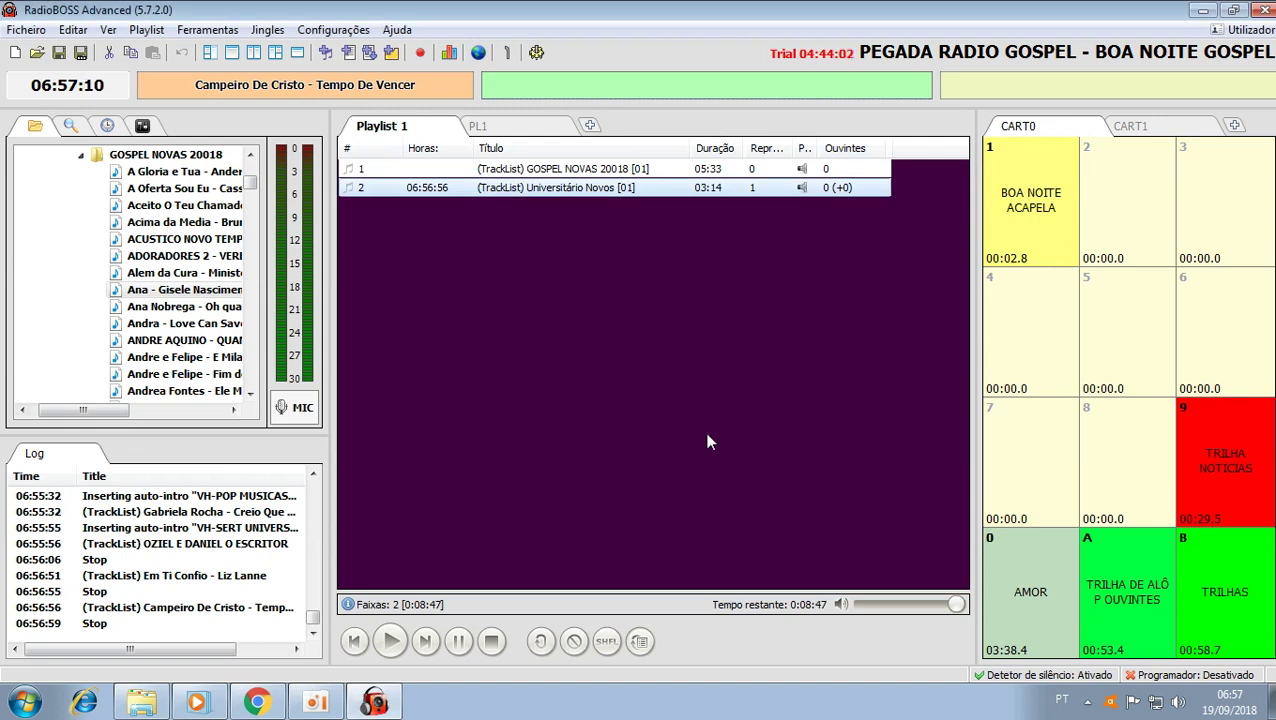
left_click(485, 169)
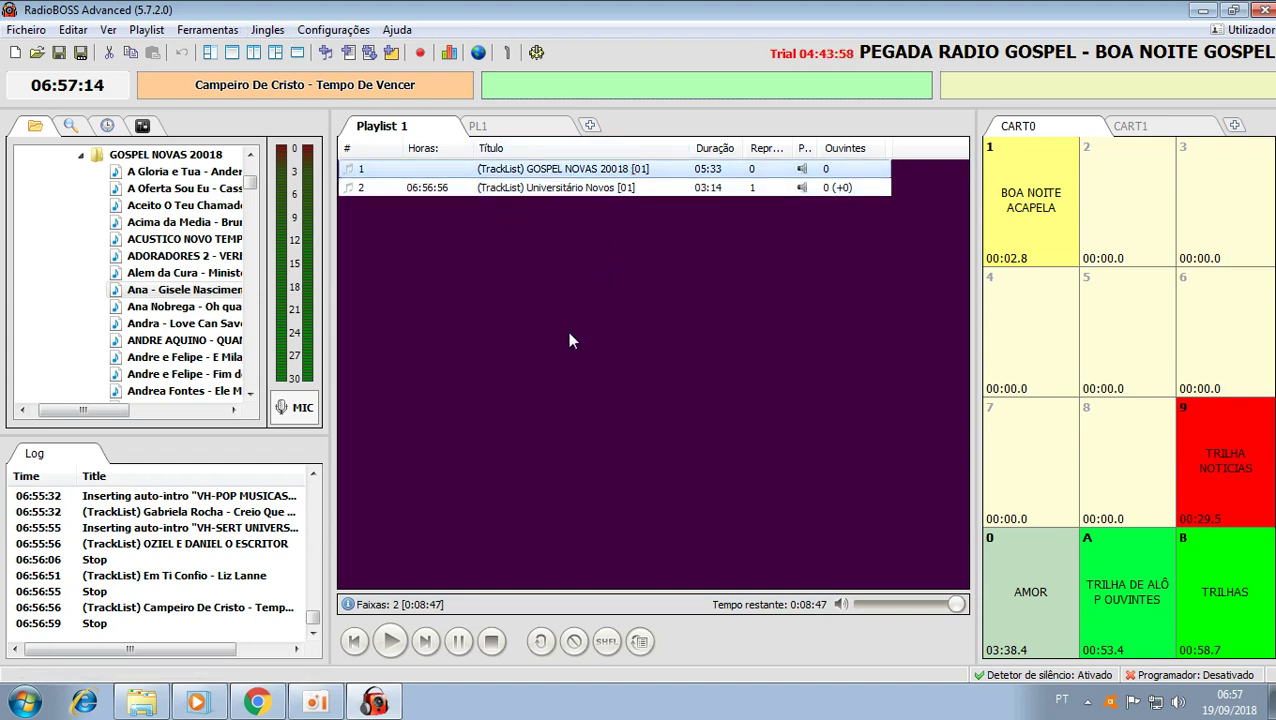